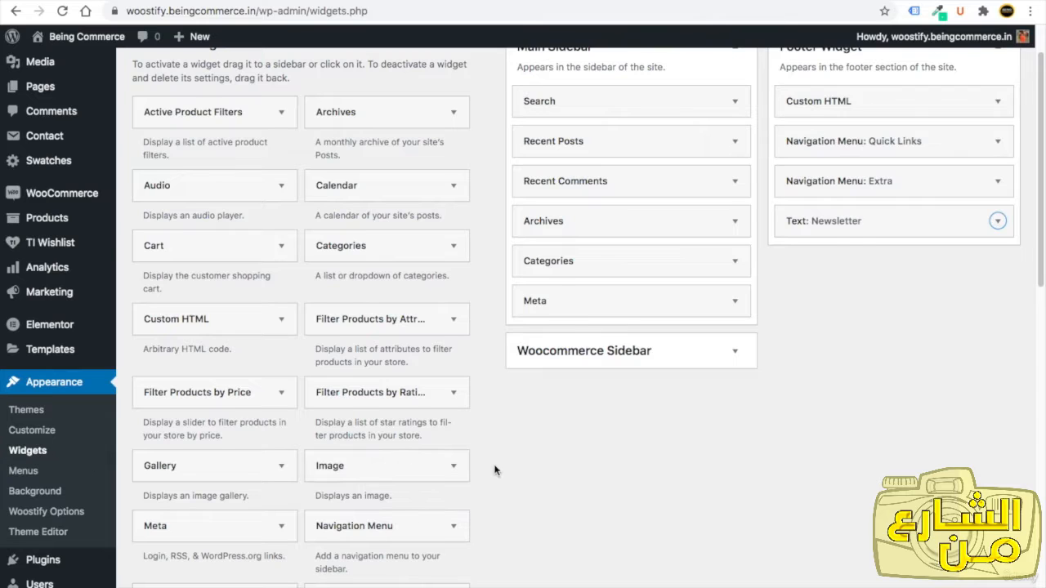
# Expand the Woocommerce Sidebar area and compare it with the shop page's placeholder sidebar widgets.
pyautogui.scroll(1, 491, 467)
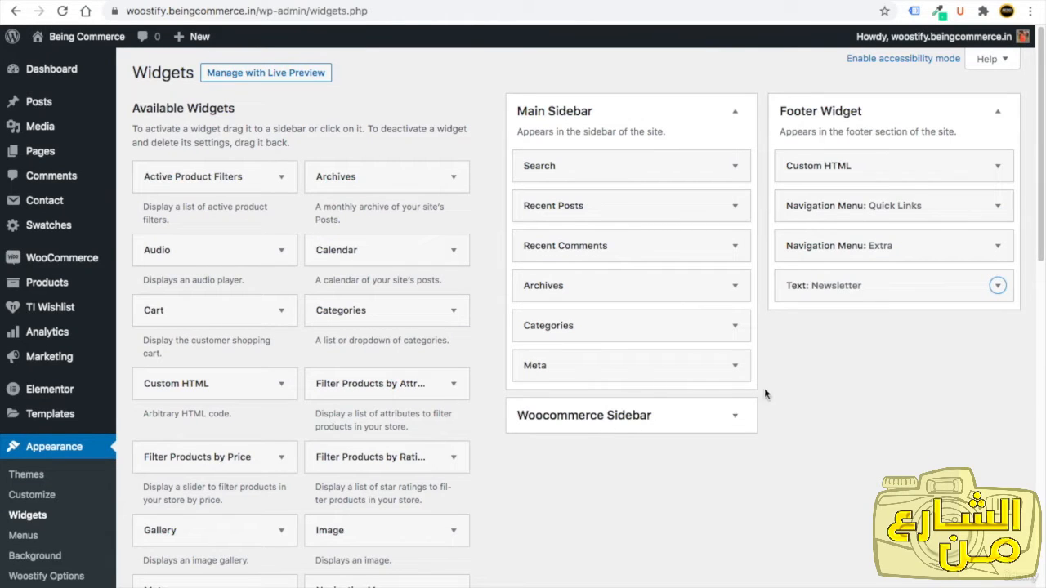
pyautogui.click(735, 415)
pyautogui.click(734, 415)
pyautogui.click(252, 2)
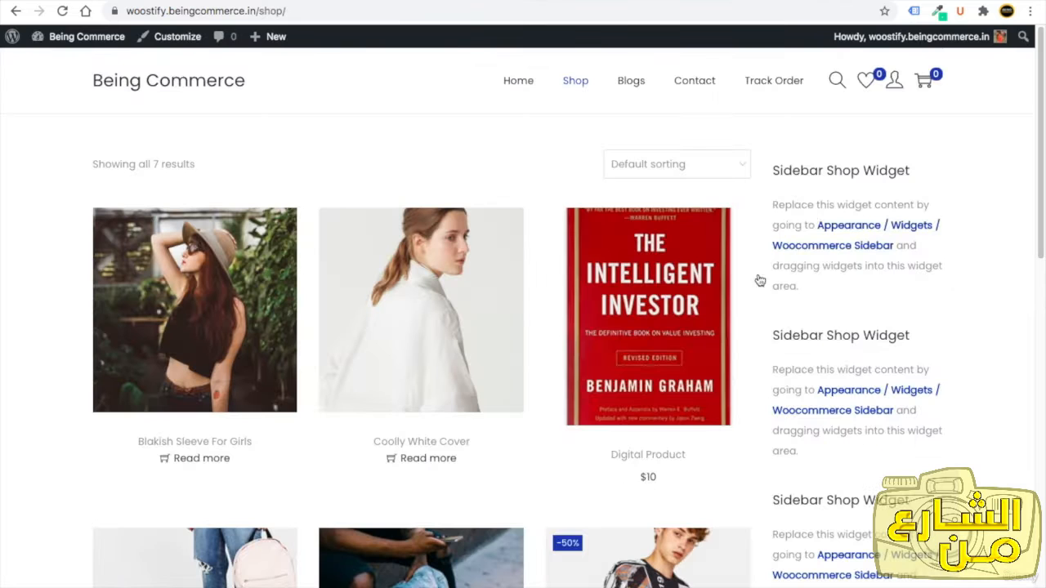
pyautogui.click(174, 4)
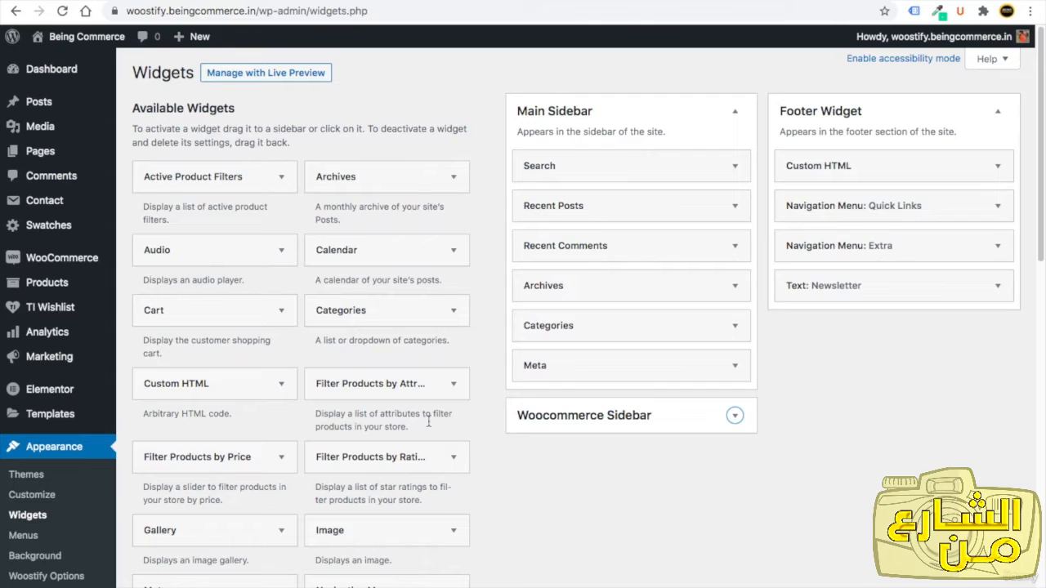
# Add the Product Search widget to the Woocommerce Sidebar.
pyautogui.scroll(-5, 478, 435)
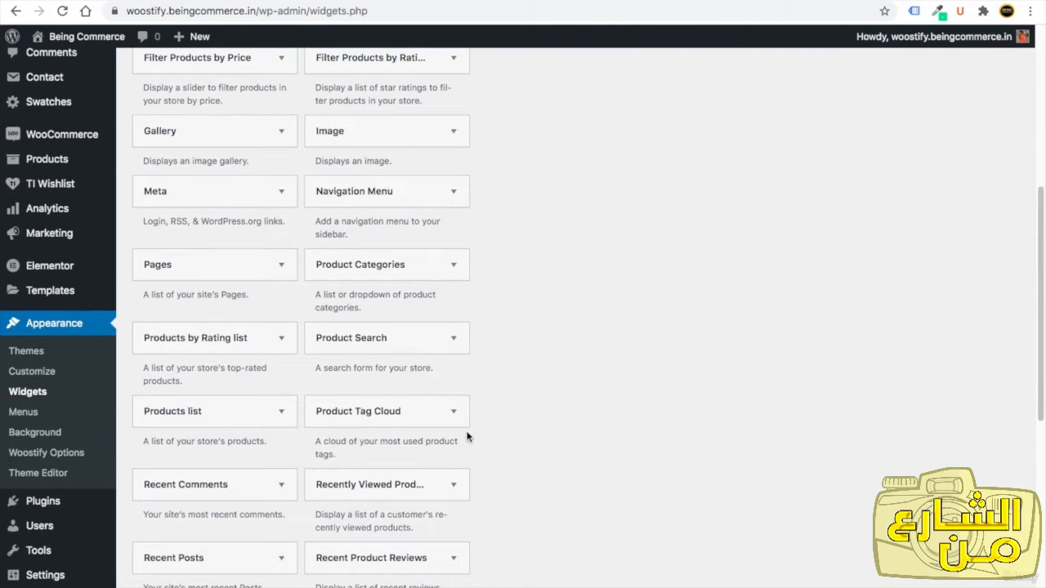
pyautogui.click(425, 343)
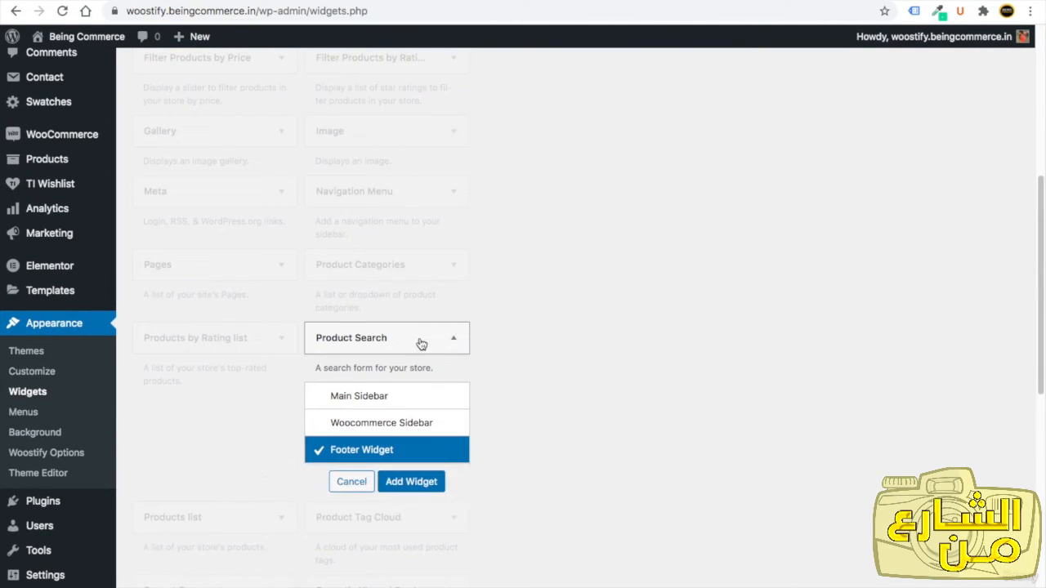
pyautogui.click(316, 424)
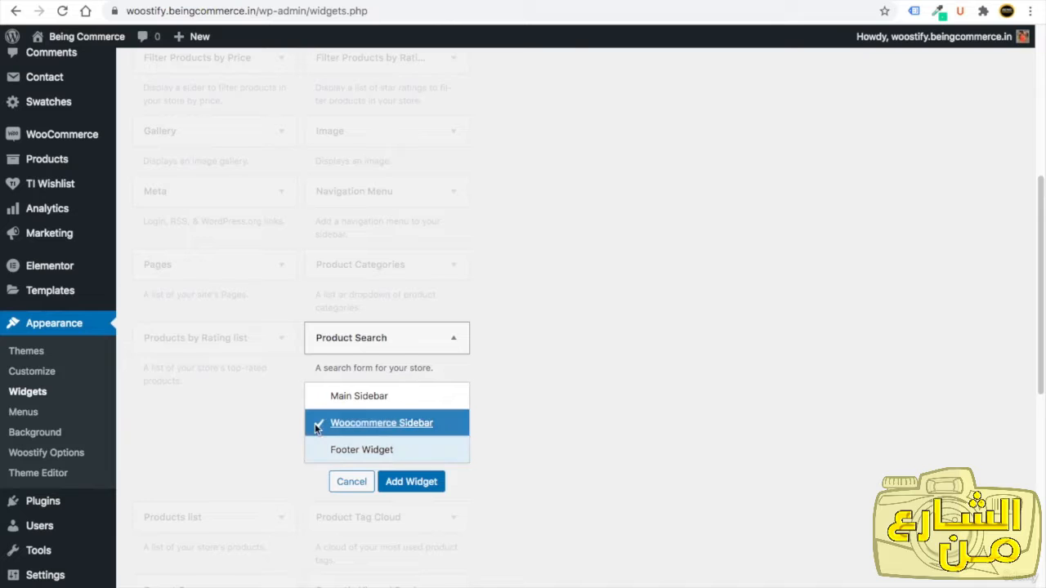
pyautogui.click(425, 489)
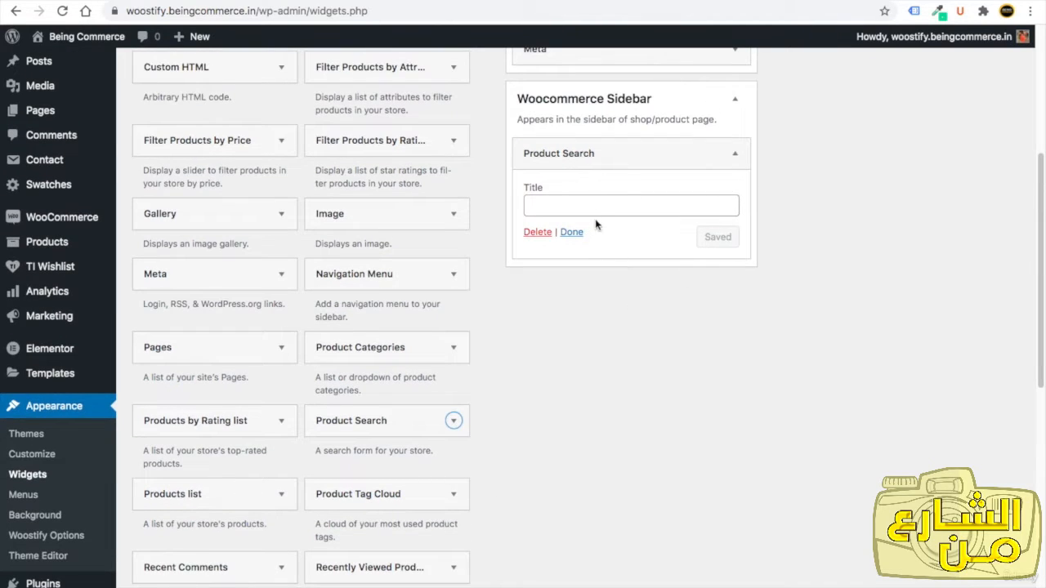
pyautogui.click(573, 234)
# Reload the shop page to check the sidebar, then return to the widgets screen.
pyautogui.click(163, 0)
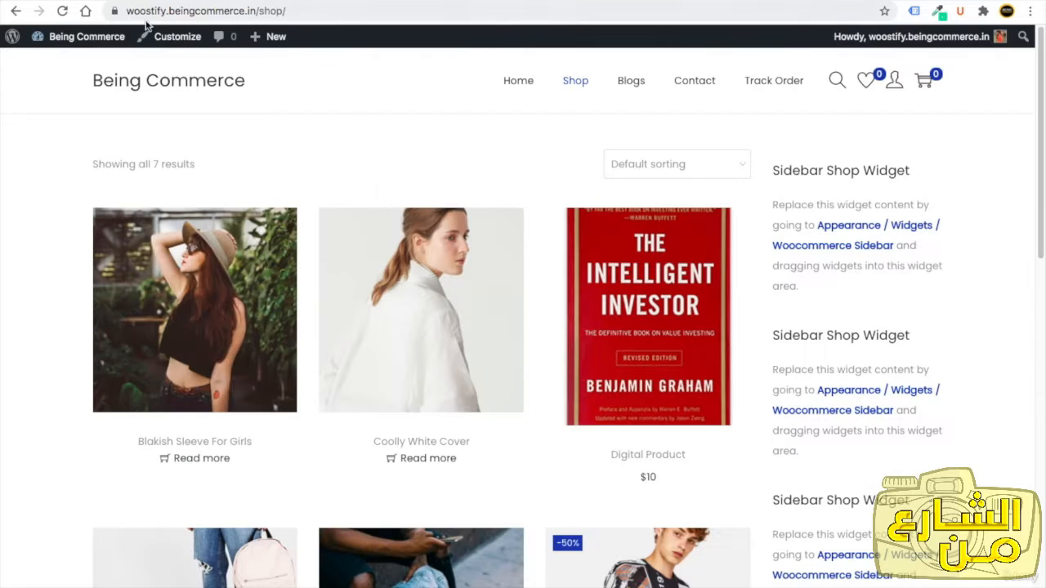
pyautogui.click(62, 11)
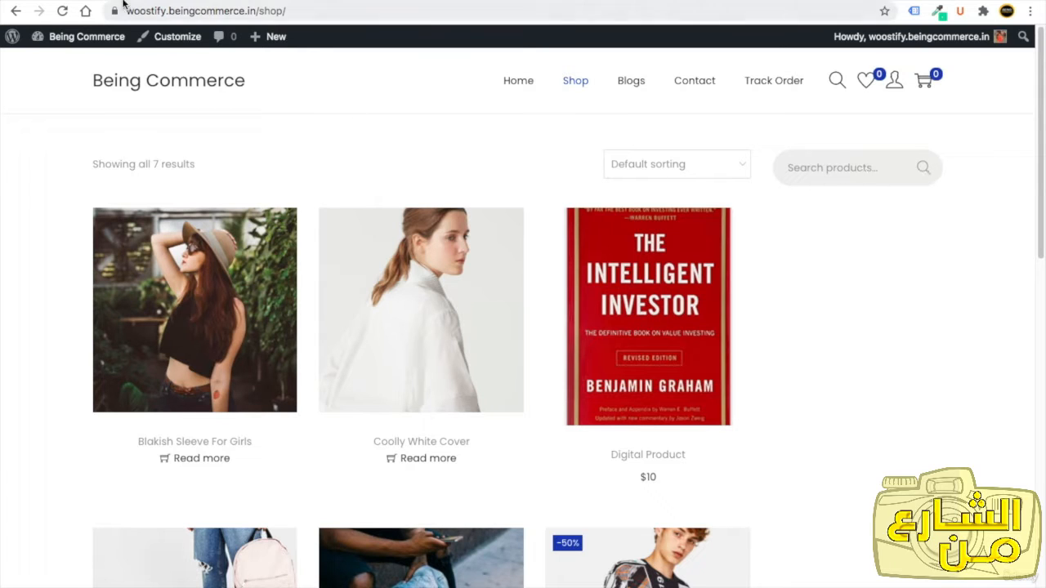
pyautogui.click(123, 1)
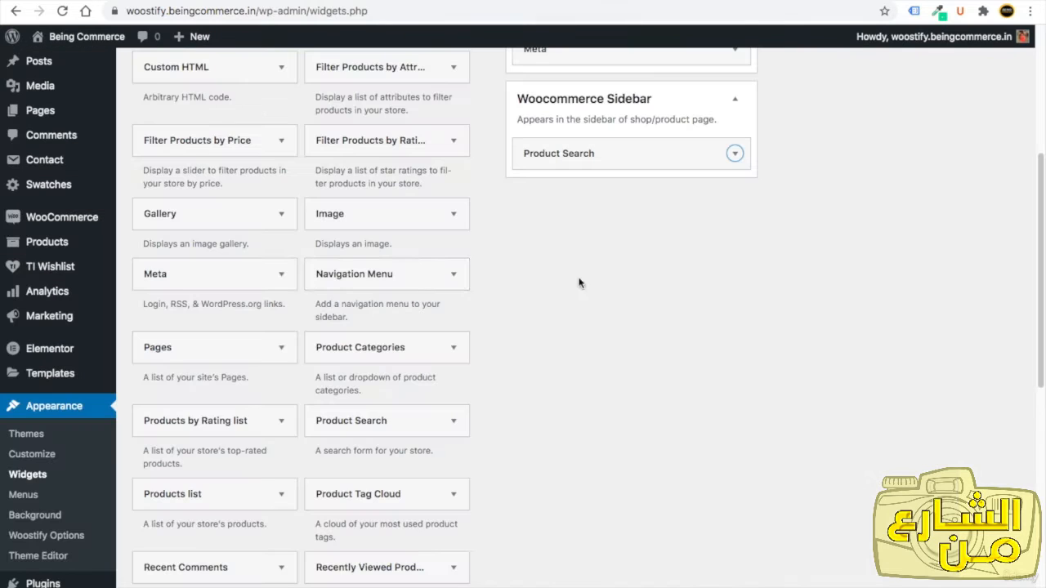
# Add the Filter Products by Price widget to the Woocommerce Sidebar.
pyautogui.click(263, 145)
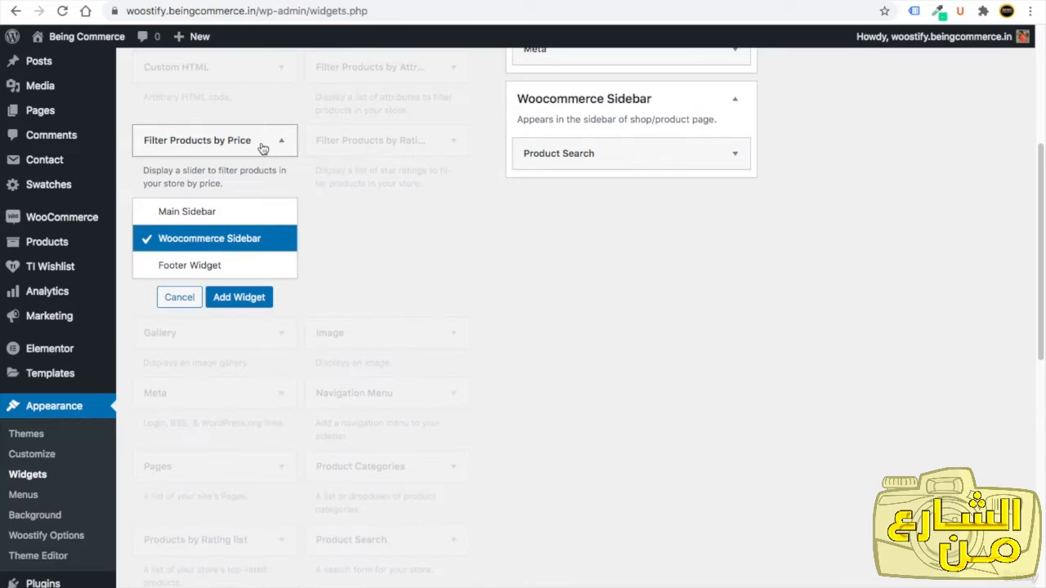
pyautogui.click(239, 298)
pyautogui.click(572, 274)
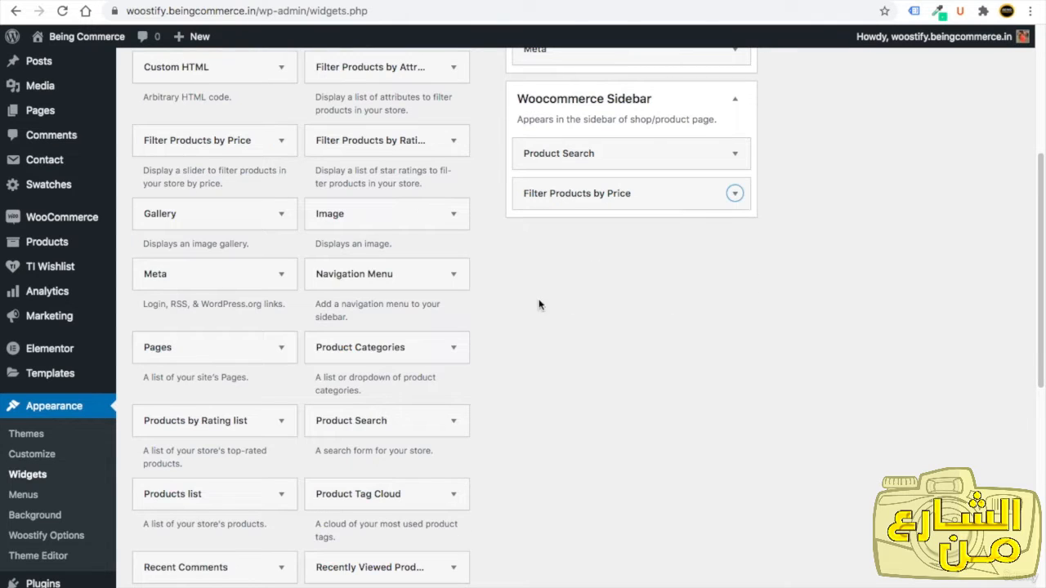
# Add the Product Categories widget to the Woocommerce Sidebar.
pyautogui.click(414, 345)
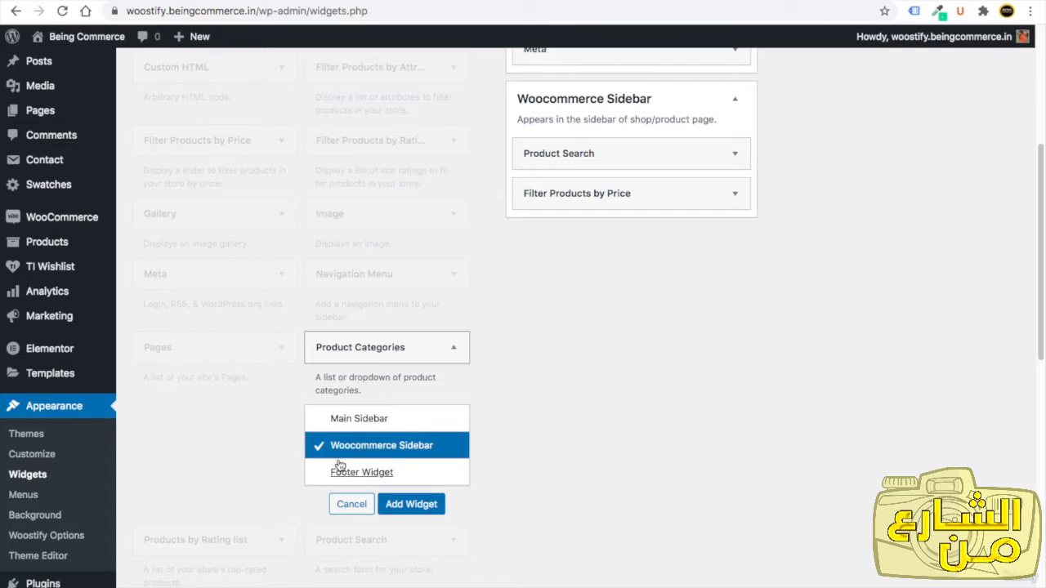
pyautogui.click(416, 507)
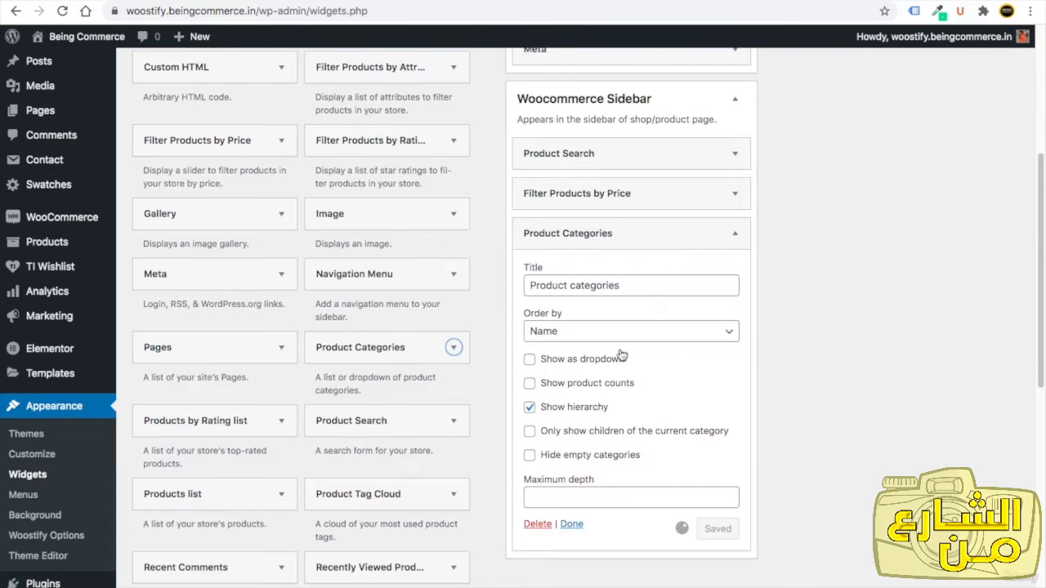
pyautogui.click(572, 524)
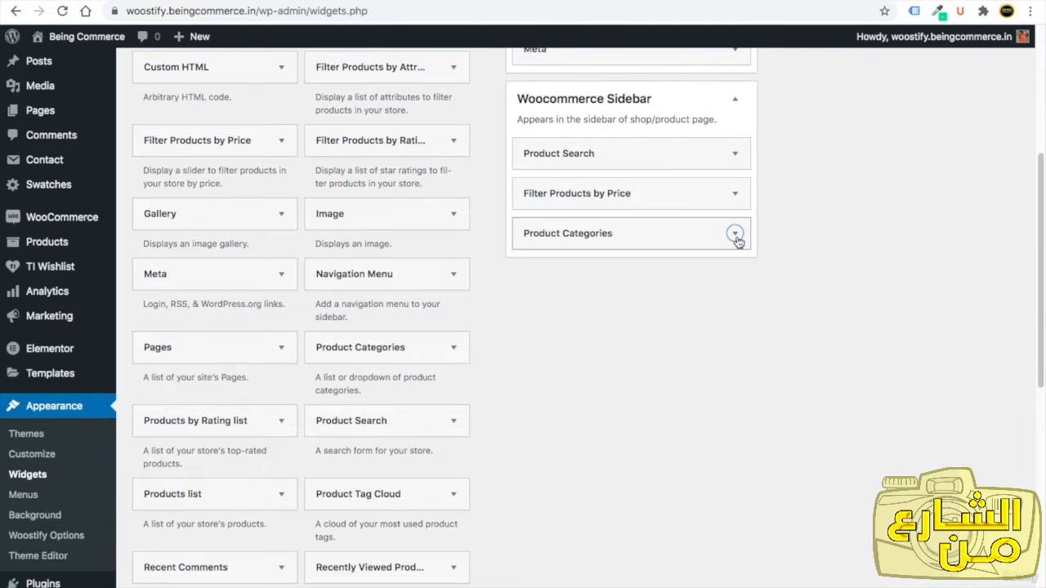
# Turn off Show hierarchy in the Product Categories widget and save it.
pyautogui.click(734, 234)
pyautogui.click(533, 408)
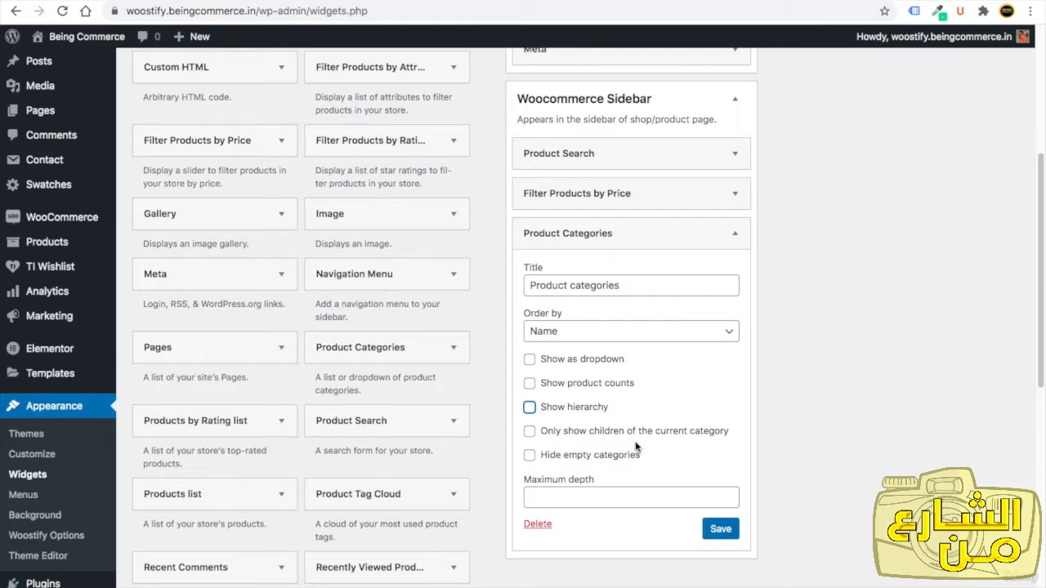
pyautogui.click(734, 531)
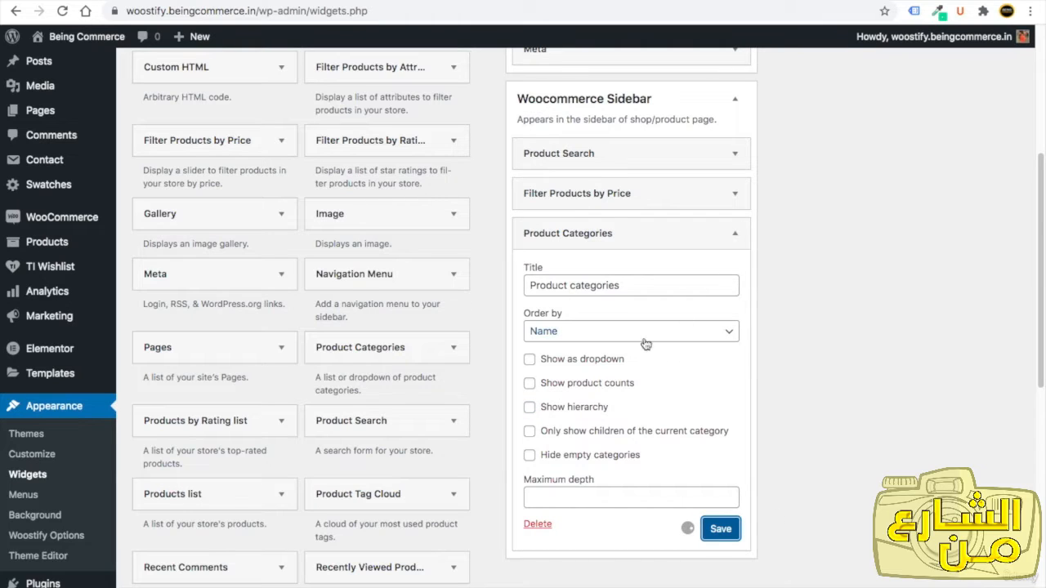
pyautogui.click(571, 524)
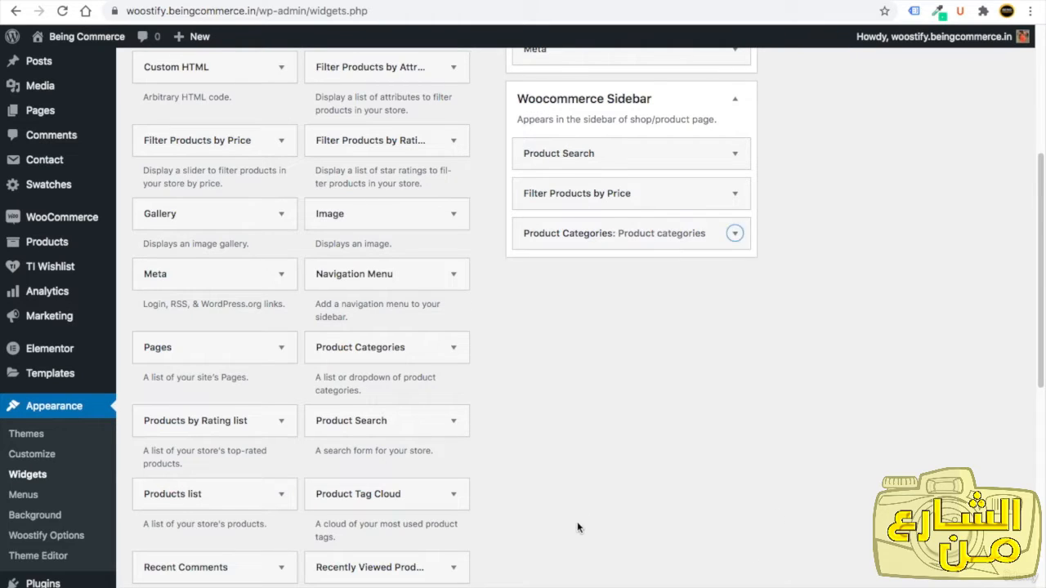
# Add a Filter Products by Attribute widget for the colour attribute titled Filter by Colour to the Woocommerce Sidebar.
pyautogui.scroll(1, 531, 409)
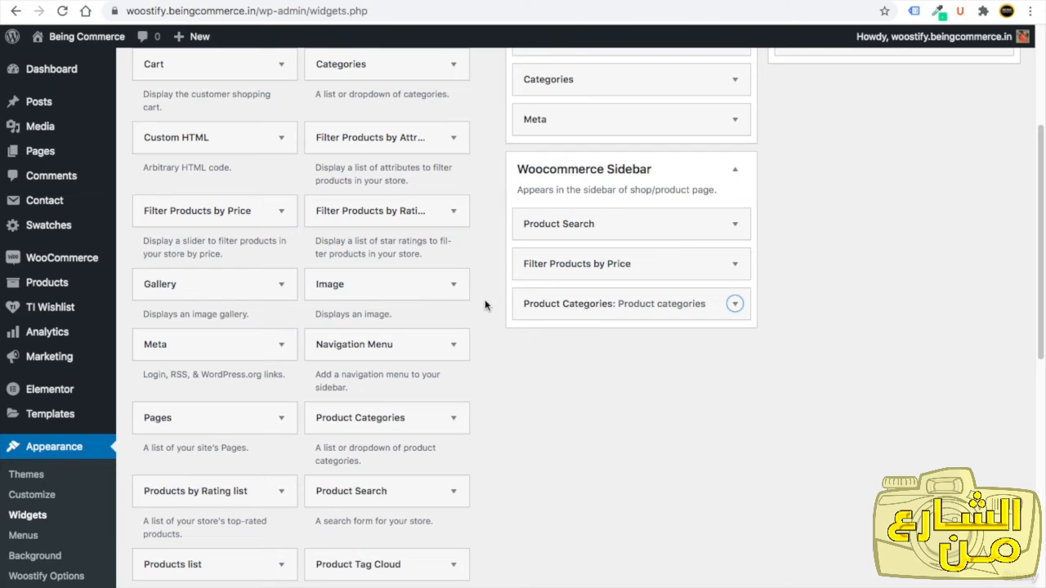
pyautogui.click(436, 140)
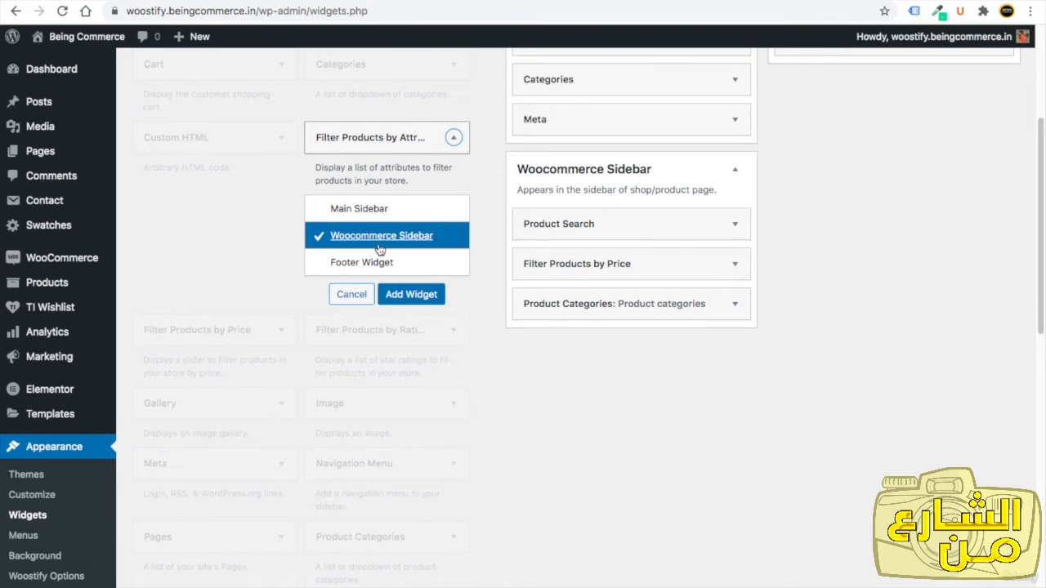
pyautogui.click(400, 294)
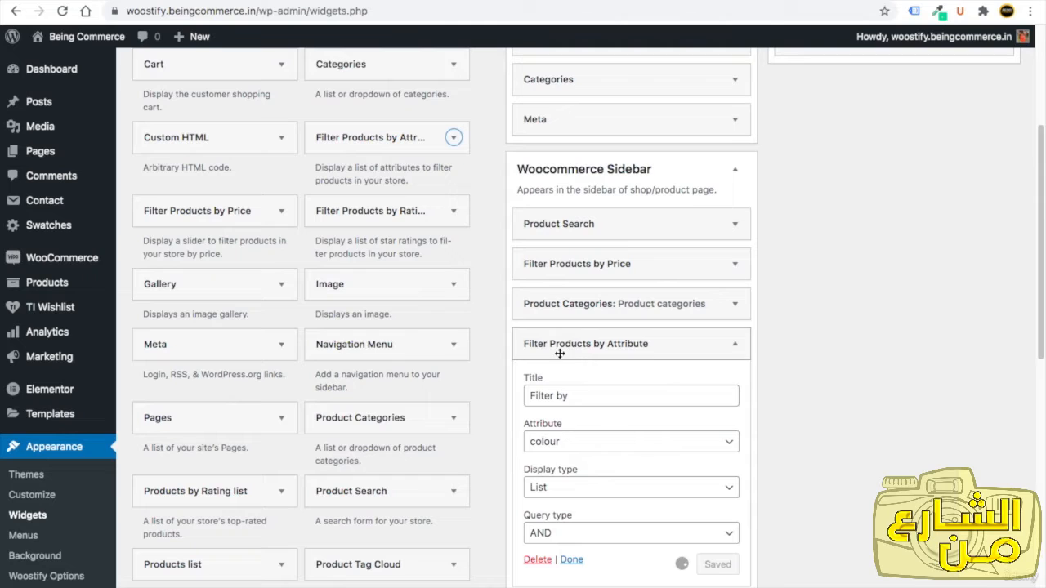
pyautogui.click(561, 442)
pyautogui.click(556, 442)
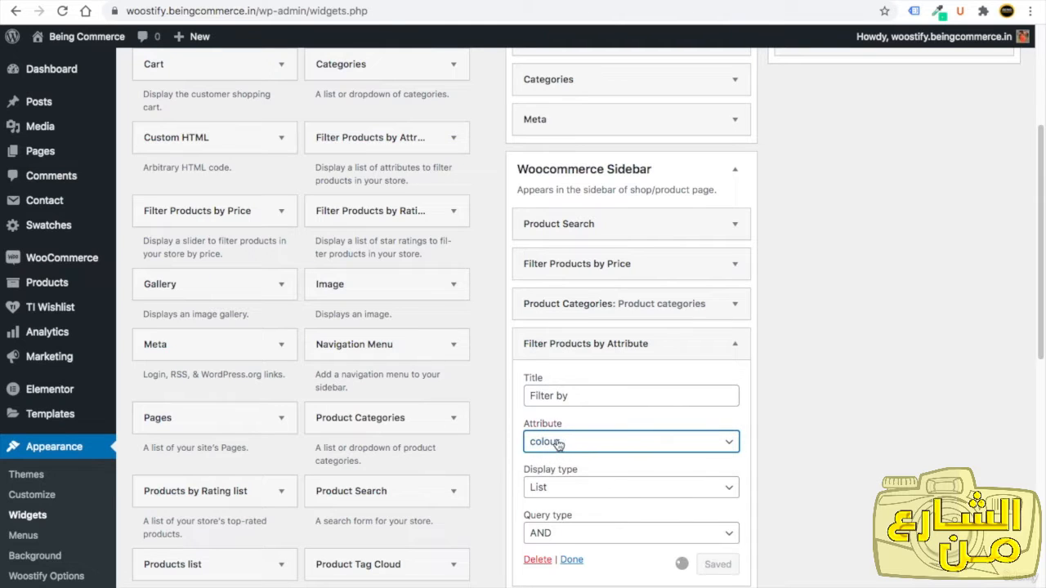
pyautogui.click(584, 393)
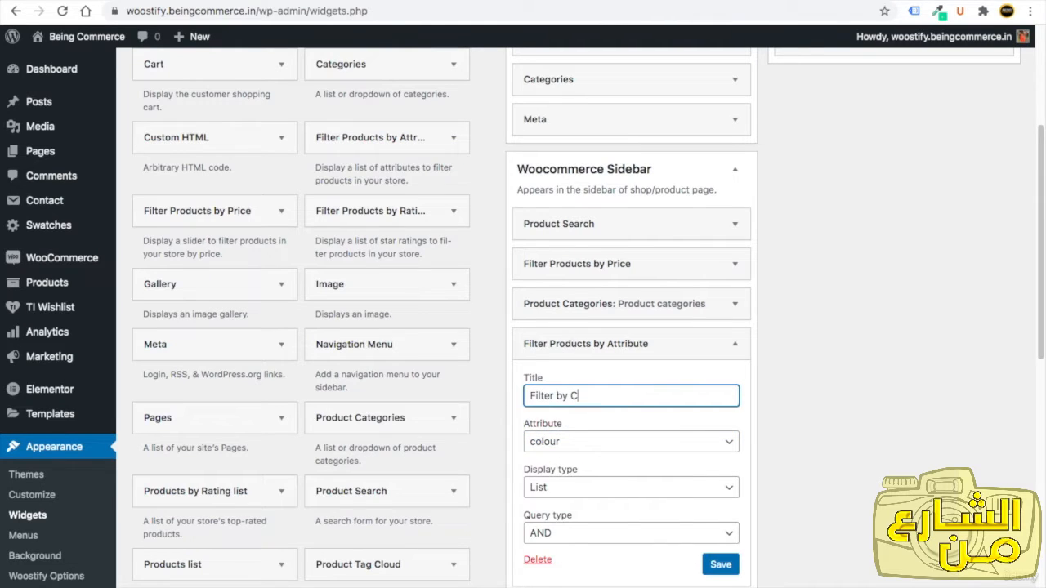
pyautogui.write('Colour')
pyautogui.click(719, 563)
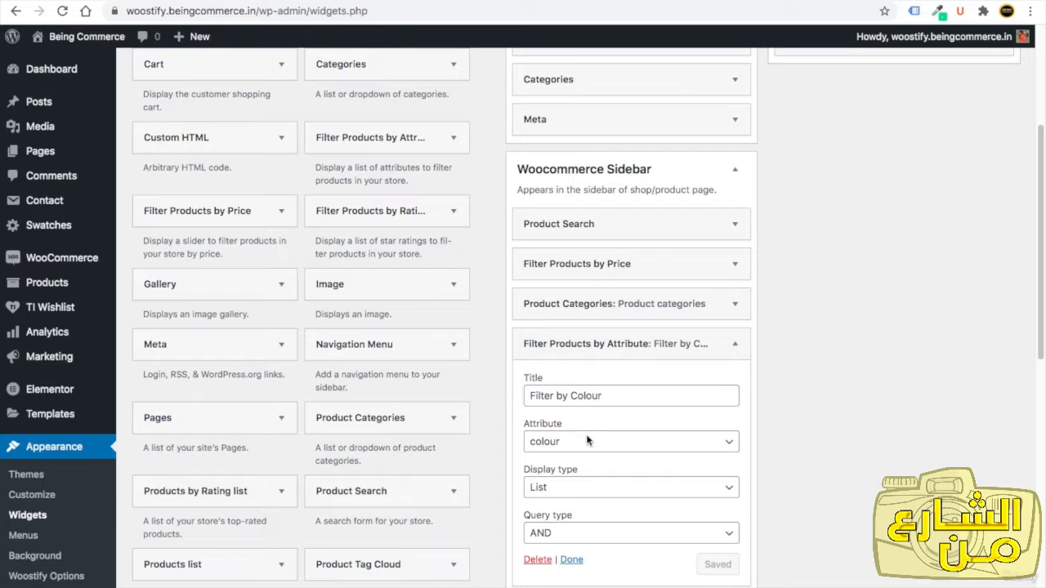
pyautogui.click(572, 561)
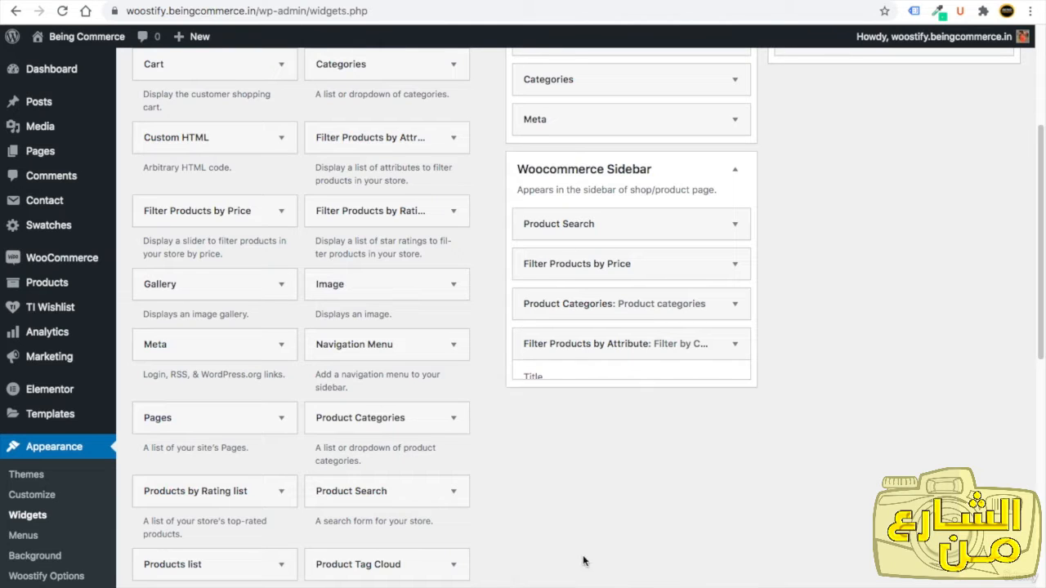
# Add another Filter Products by Attribute widget using the size attribute, titled Filter by Size.
pyautogui.click(347, 139)
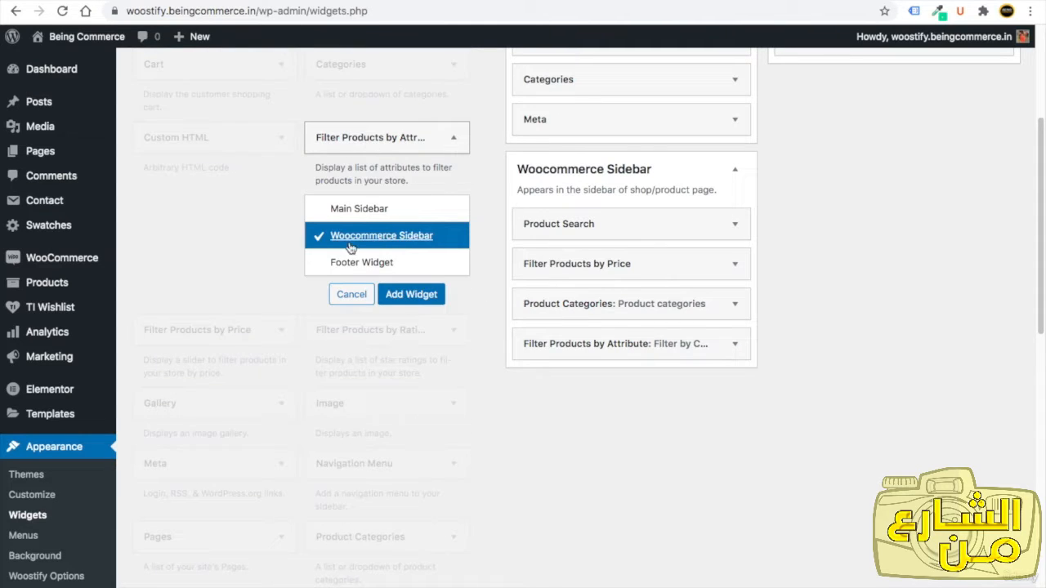
pyautogui.click(431, 301)
pyautogui.click(596, 474)
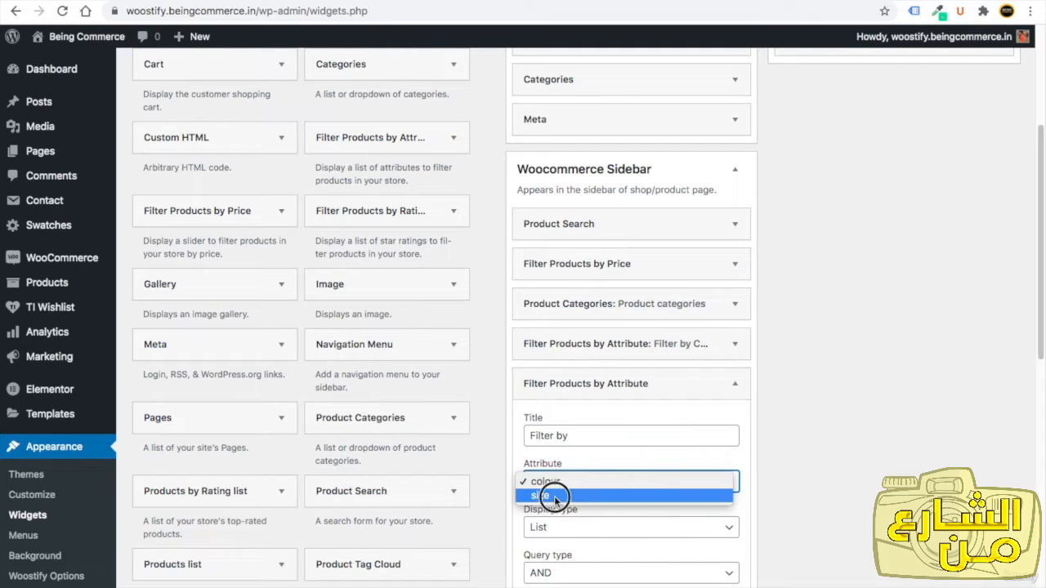
pyautogui.click(552, 495)
pyautogui.click(586, 438)
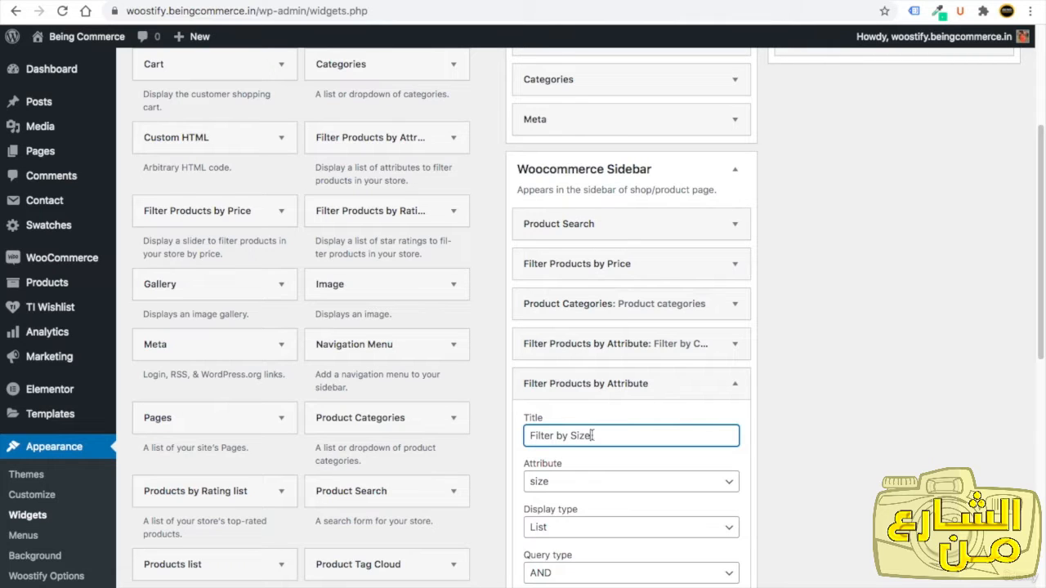
pyautogui.scroll(-3, 652, 513)
pyautogui.click(718, 506)
pyautogui.click(572, 505)
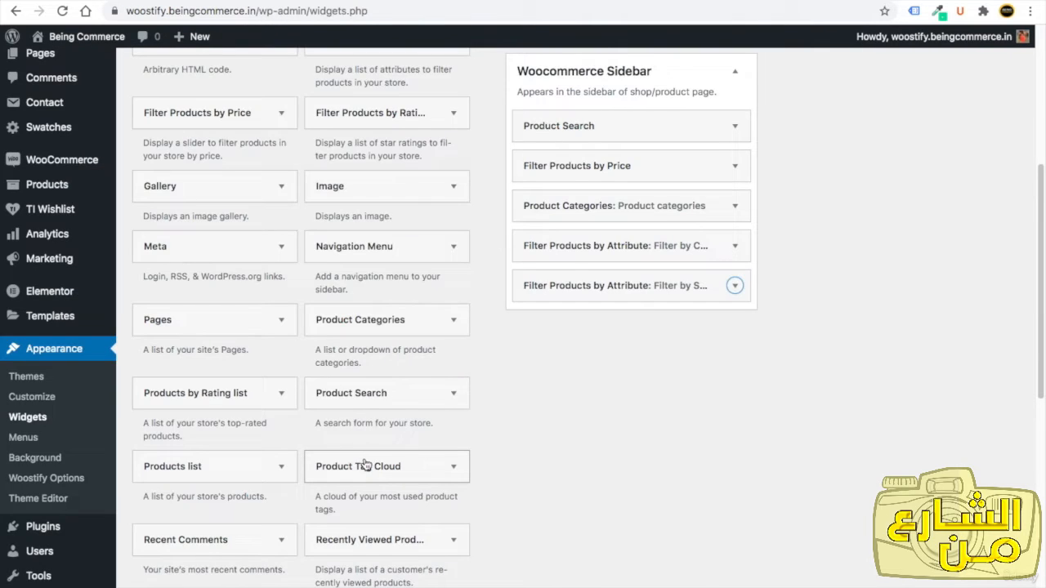
# Add the Product Tag Cloud widget to the Woocommerce Sidebar.
pyautogui.click(365, 465)
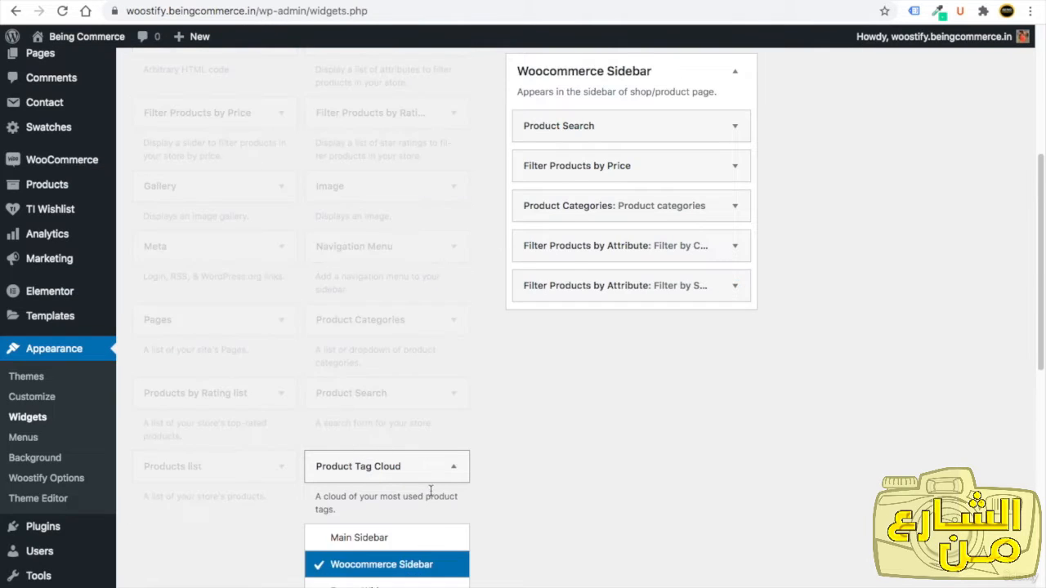
pyautogui.click(411, 303)
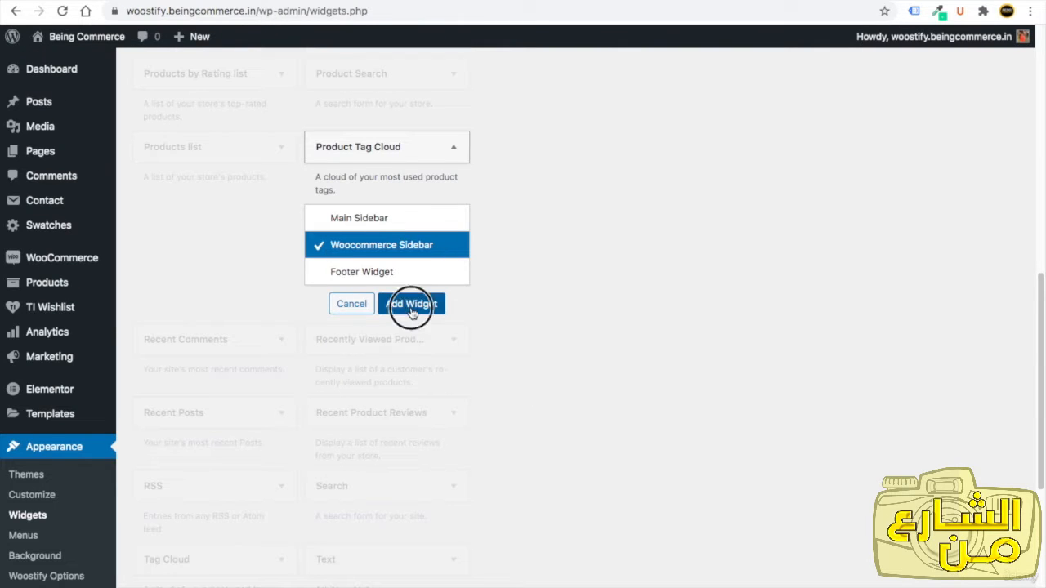
pyautogui.click(577, 474)
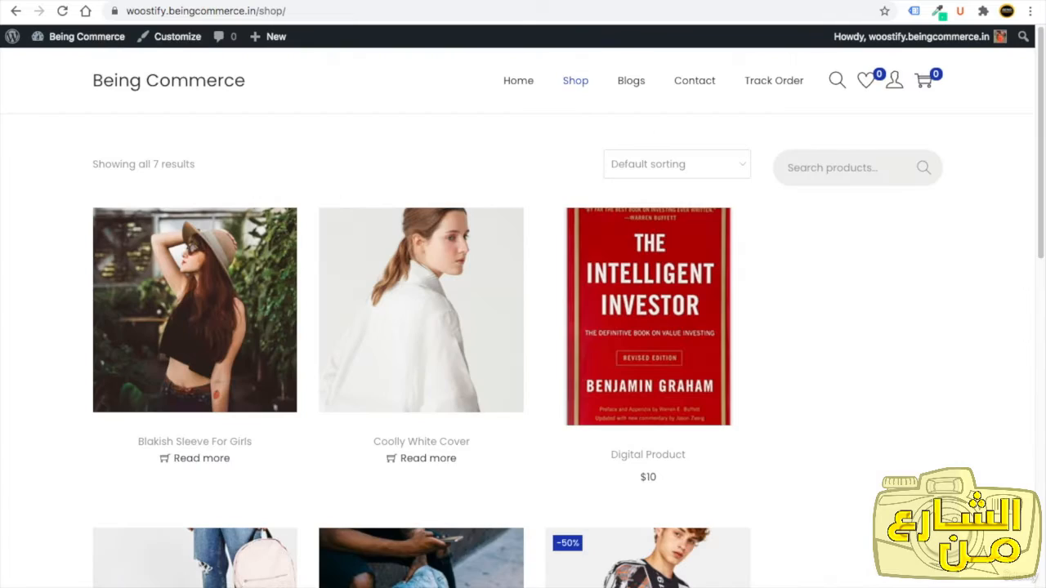
# Reload the shop page and scroll through the sidebar to review the new widgets.
pyautogui.click(64, 13)
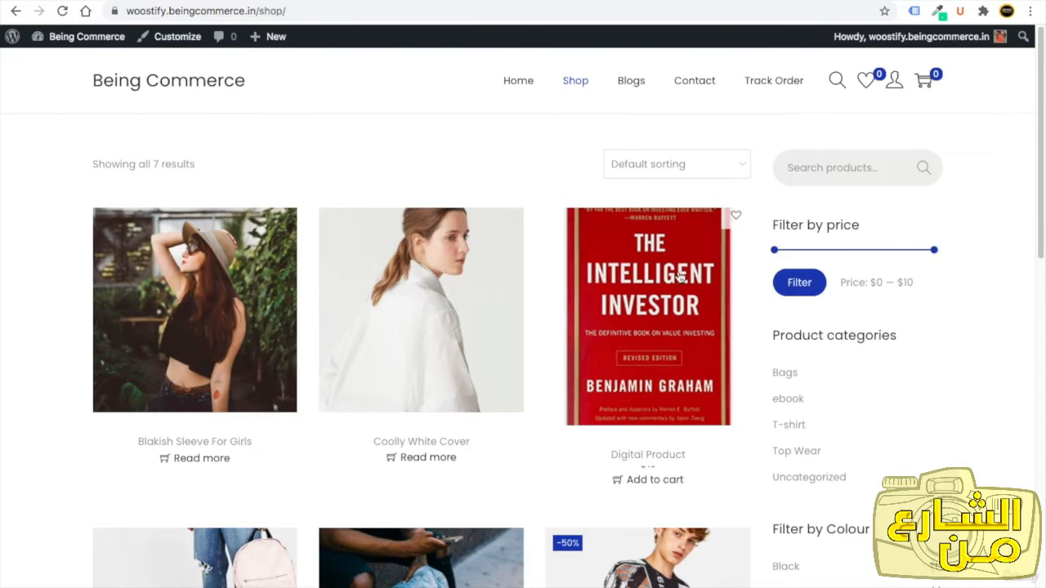
pyautogui.scroll(-3, 849, 178)
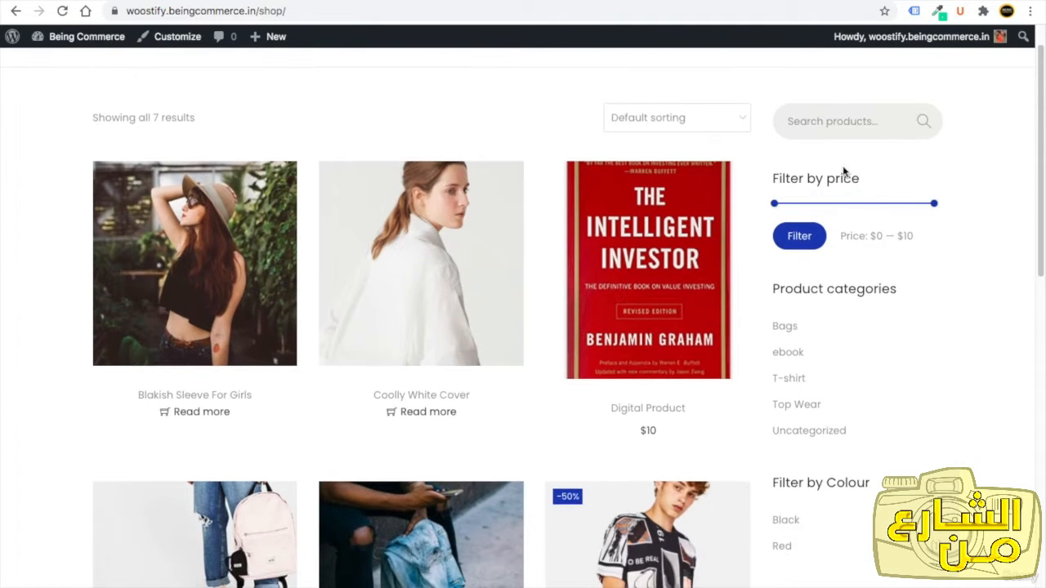
pyautogui.scroll(-2, 857, 198)
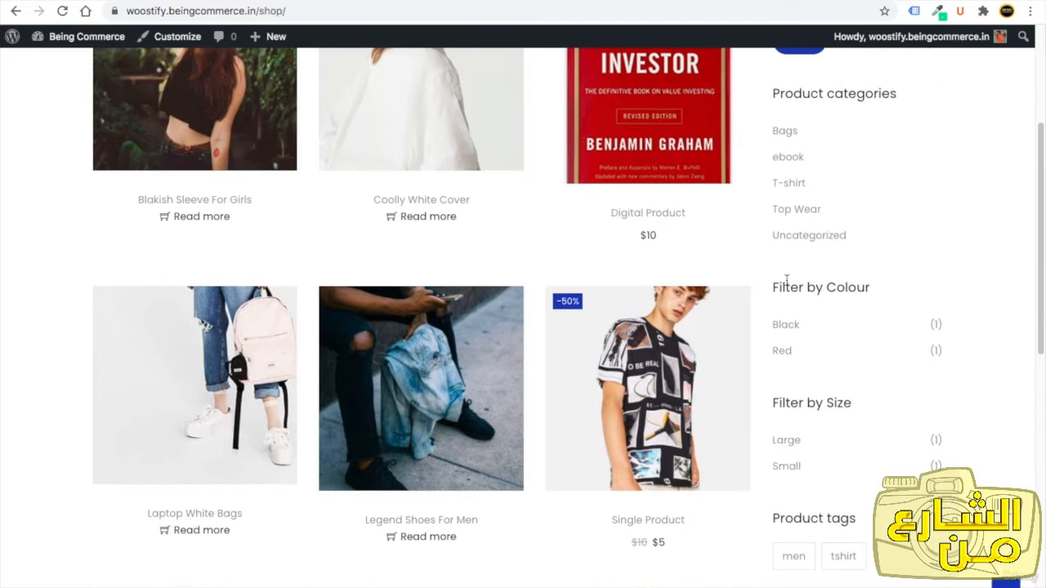
# Scroll through the shop page sidebar to review the widgets.
pyautogui.scroll(-1, 828, 408)
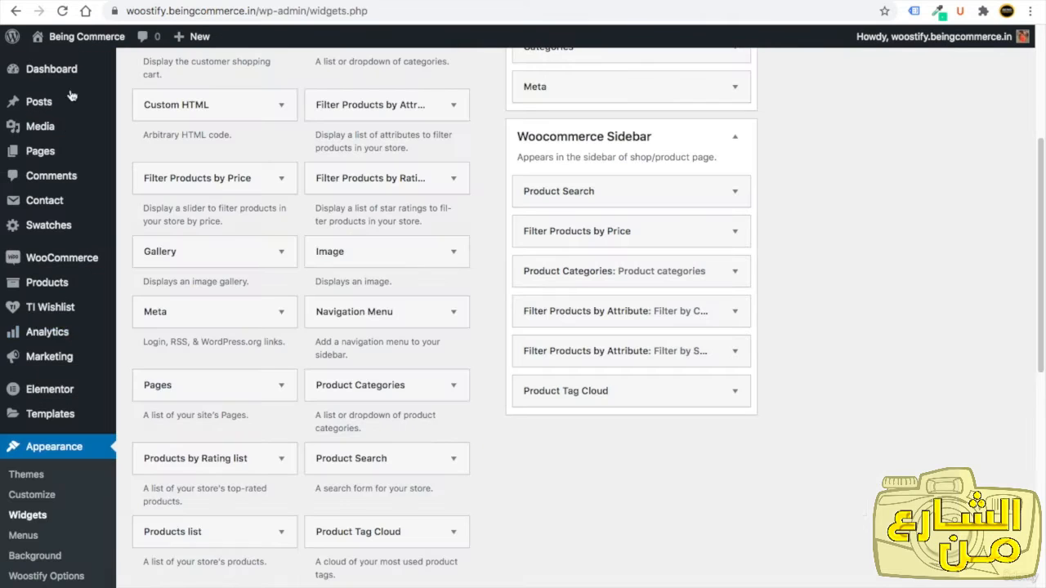
pyautogui.moveTo(59, 282)
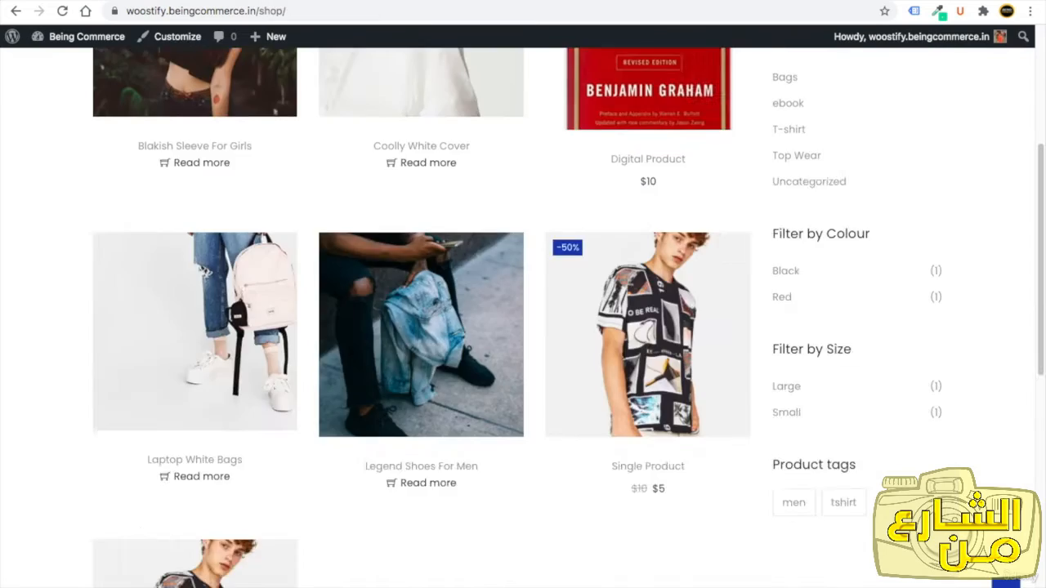
pyautogui.scroll(2, 824, 282)
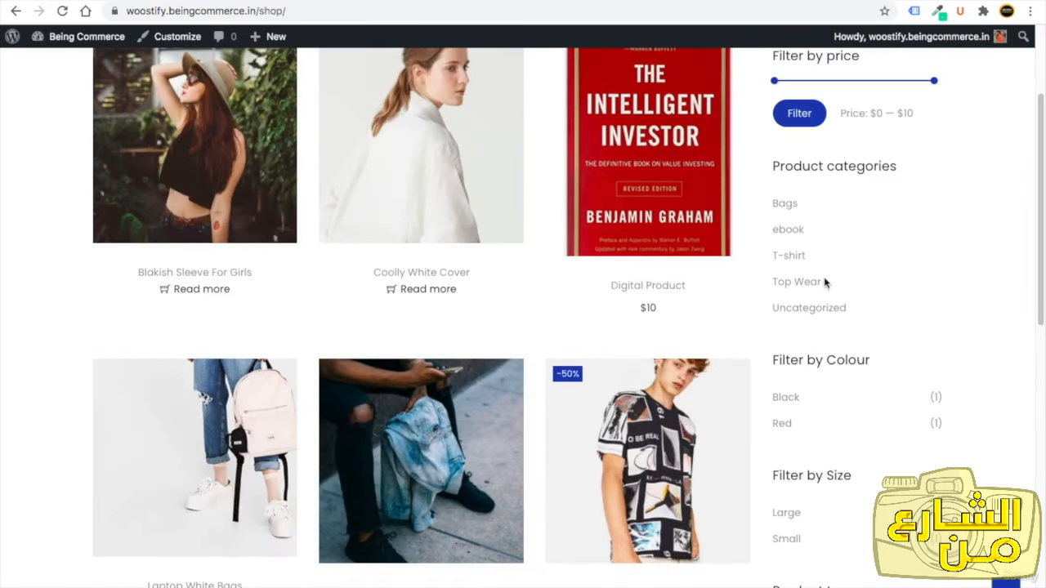
pyautogui.scroll(2, 822, 276)
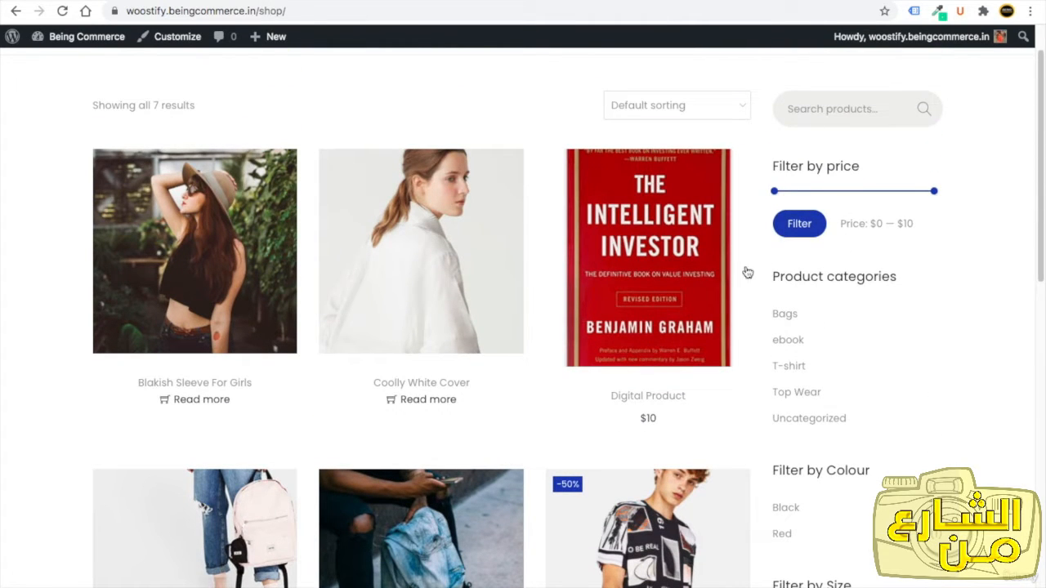
pyautogui.moveTo(1032, 198); pyautogui.dragTo(1031, 155)
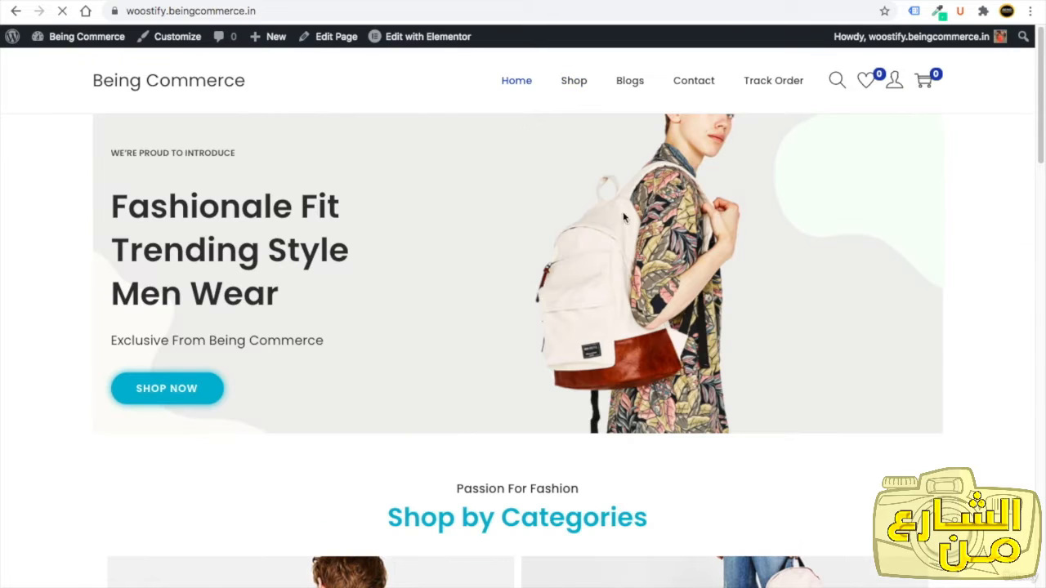
# Open the Blogs page and examine the widgets in its sidebar.
pyautogui.click(631, 85)
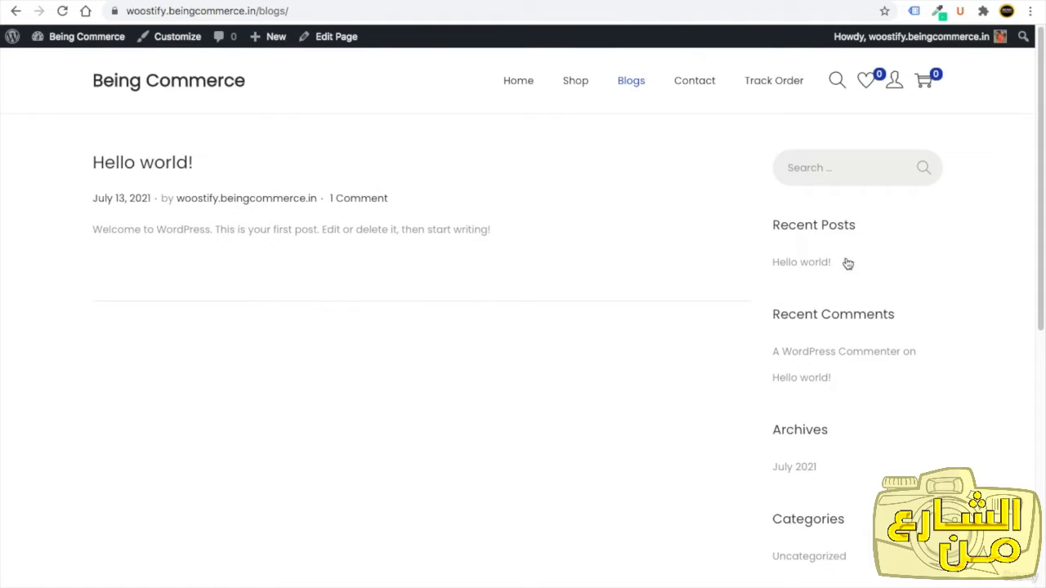
pyautogui.tripleClick(859, 227)
pyautogui.moveTo(917, 305); pyautogui.dragTo(817, 323)
pyautogui.moveTo(831, 436); pyautogui.dragTo(789, 433)
pyautogui.moveTo(847, 511); pyautogui.dragTo(826, 516)
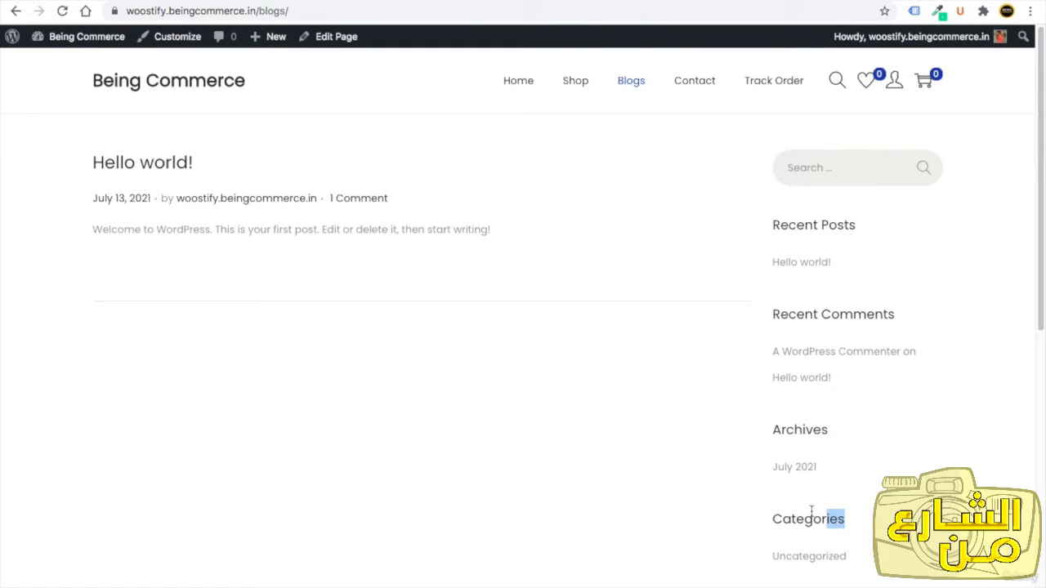
pyautogui.click(882, 435)
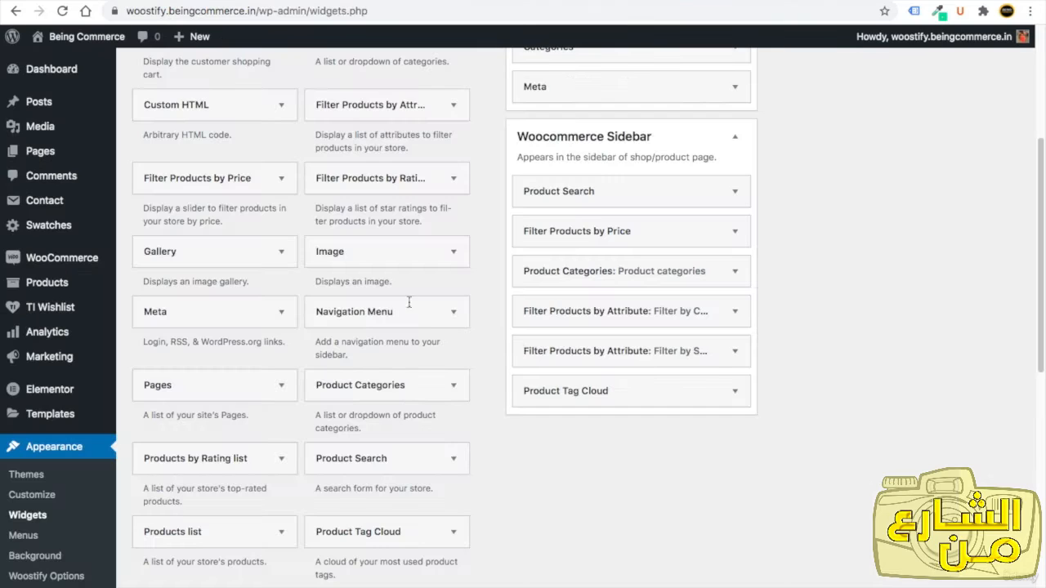
# Delete the Meta, Archives, Recent Comments and Recent Posts widgets from the Main Sidebar.
pyautogui.scroll(4, 841, 279)
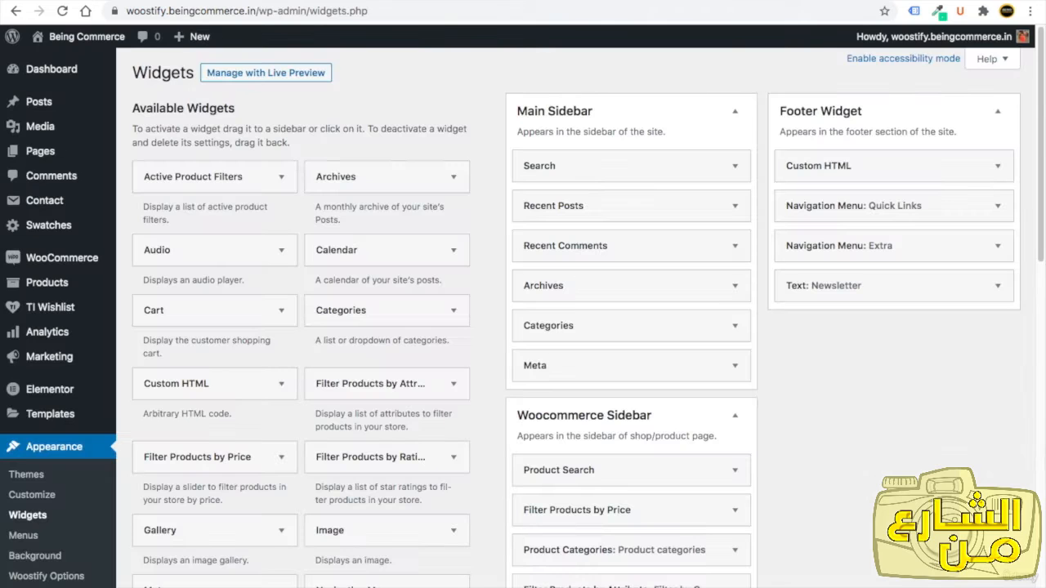
pyautogui.click(734, 365)
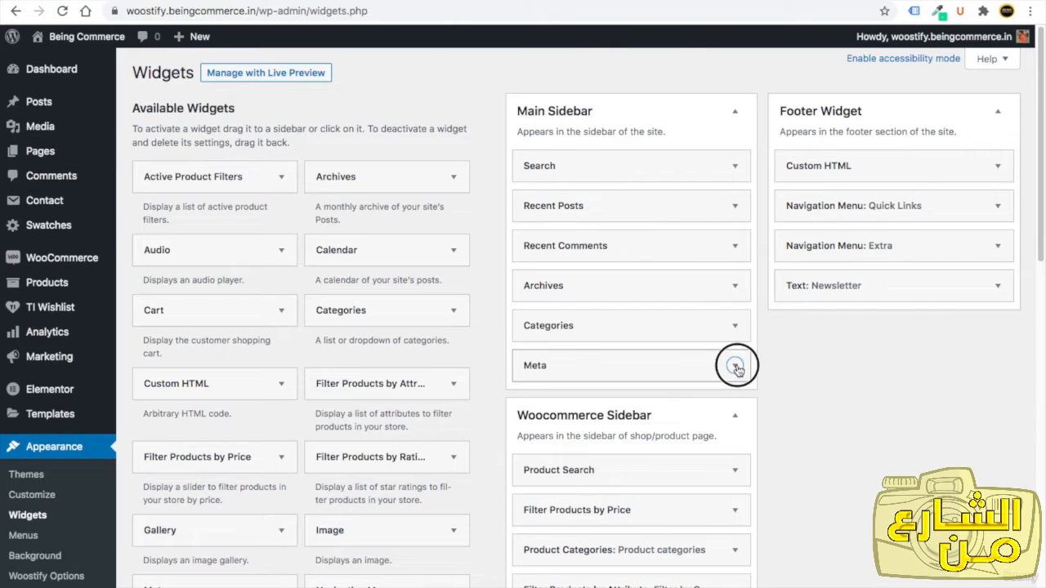
pyautogui.click(538, 444)
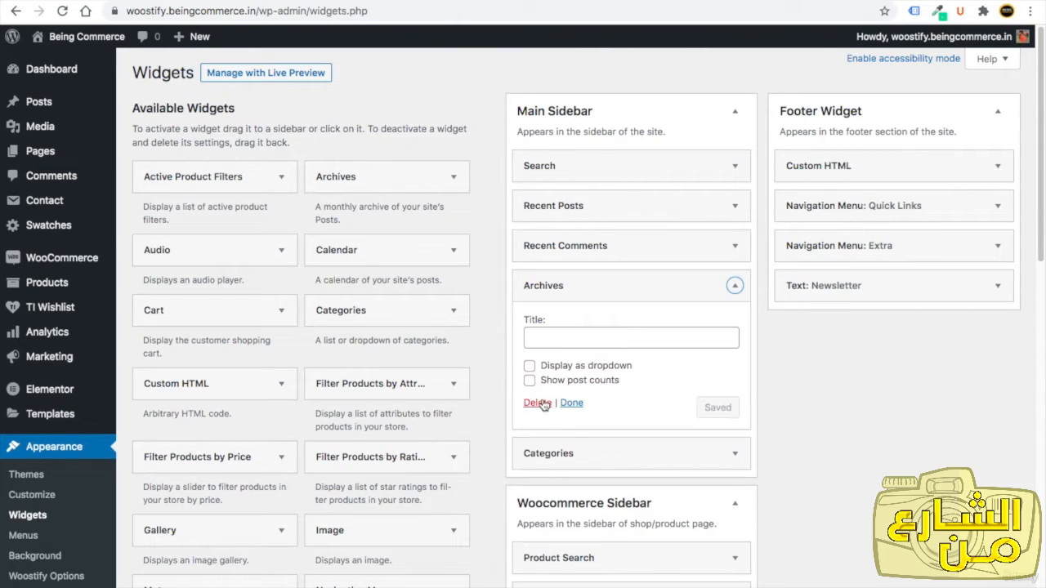
pyautogui.click(538, 403)
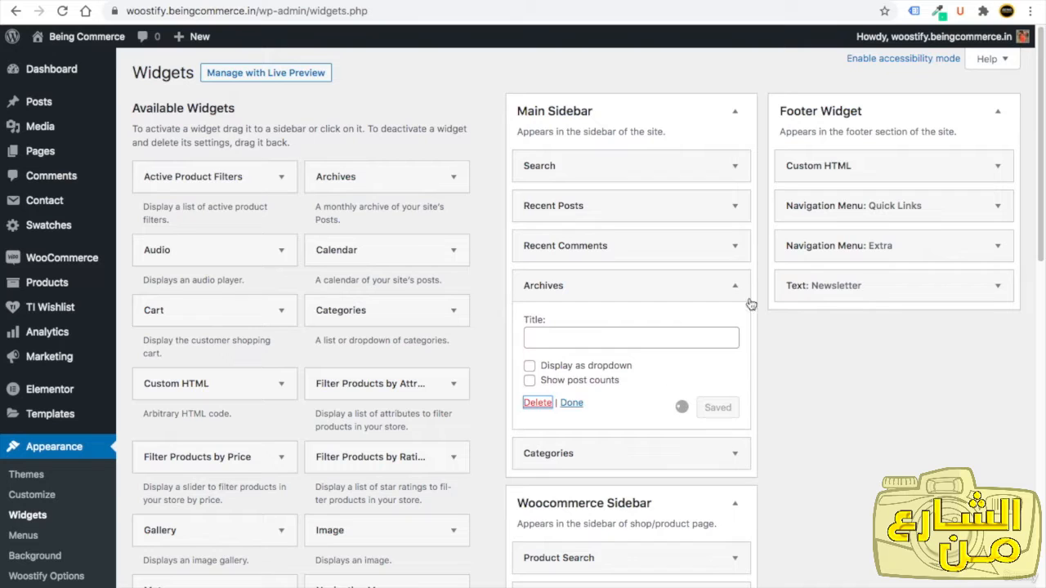
pyautogui.click(734, 245)
pyautogui.click(541, 356)
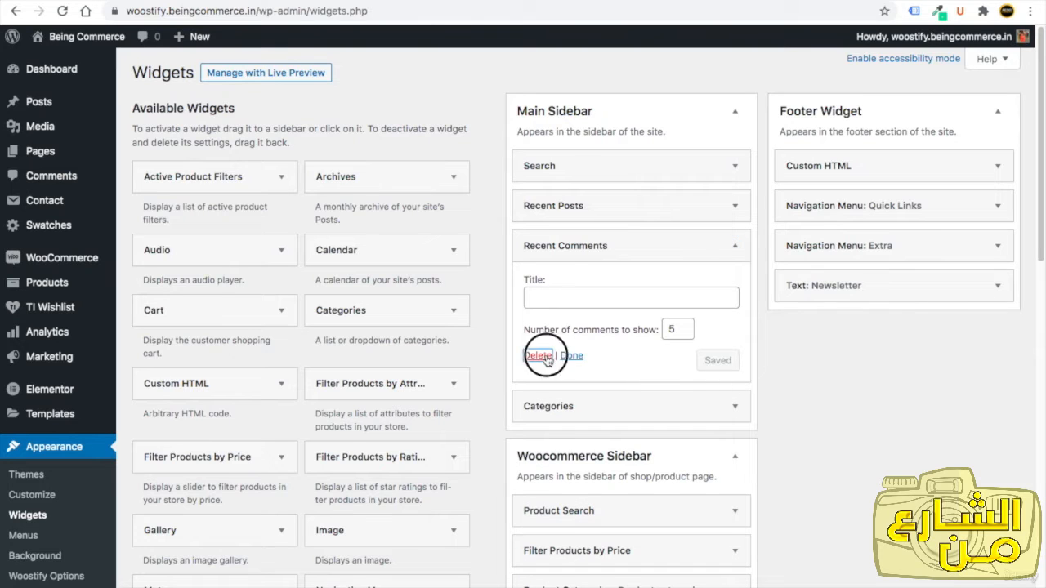
pyautogui.click(735, 205)
pyautogui.click(540, 343)
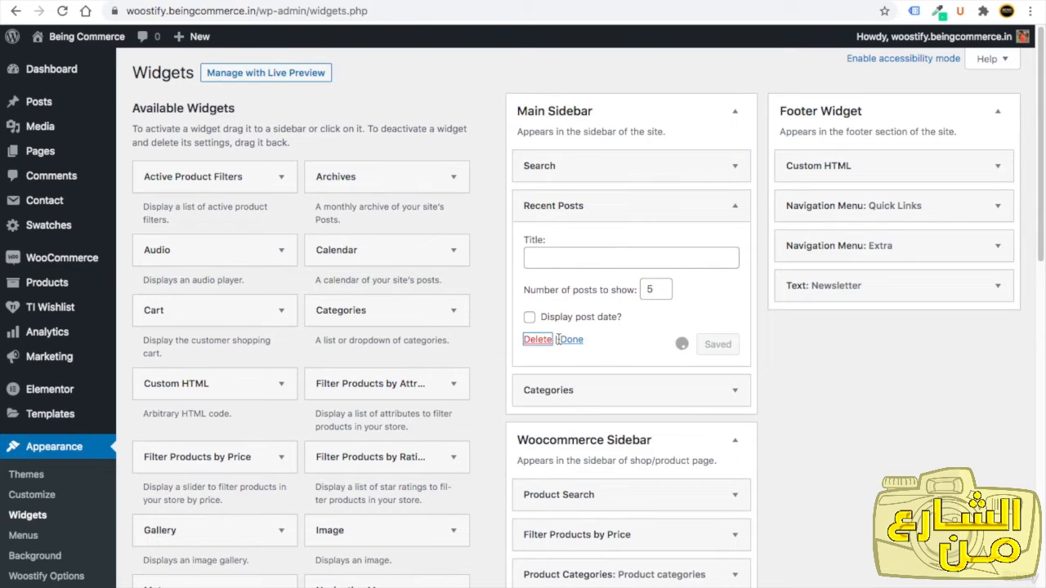
# Add the Woostify Recent Post With Thumbnail widget to the Main Sidebar.
pyautogui.moveTo(1040, 227); pyautogui.dragTo(1040, 584)
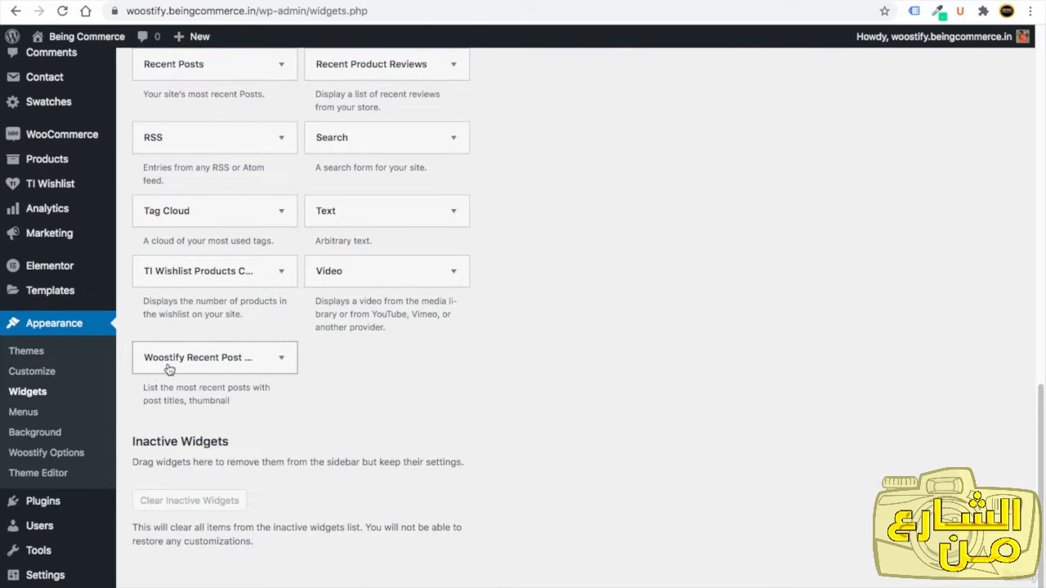
pyautogui.click(147, 390)
pyautogui.moveTo(147, 389); pyautogui.dragTo(236, 401)
pyautogui.click(239, 361)
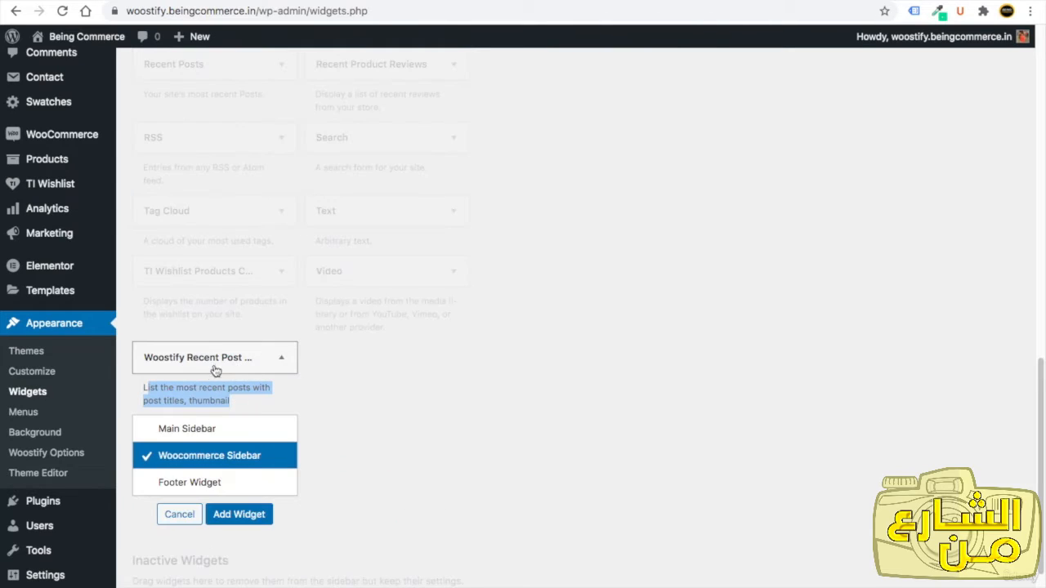
pyautogui.click(149, 431)
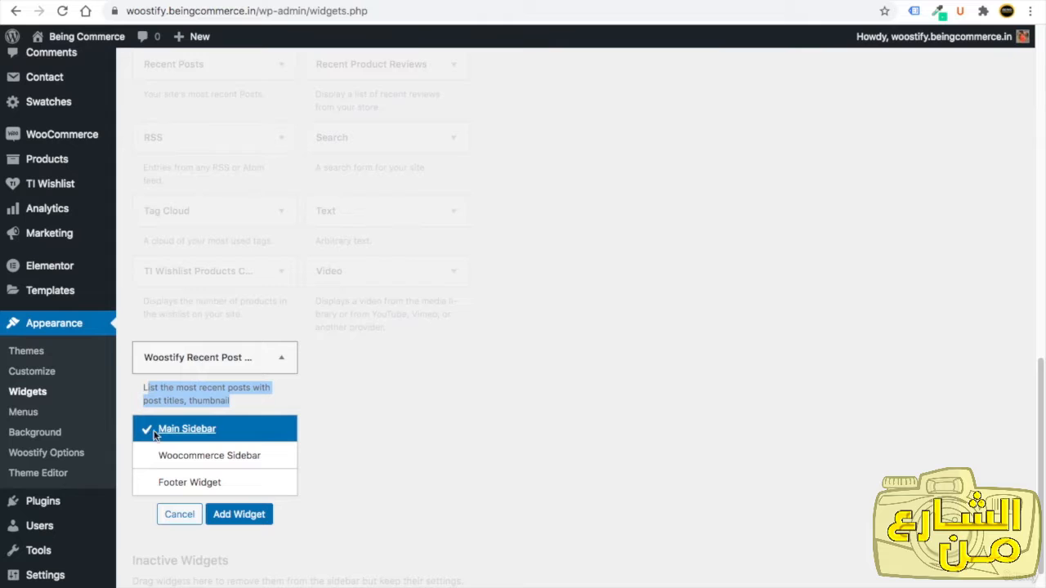
pyautogui.click(239, 514)
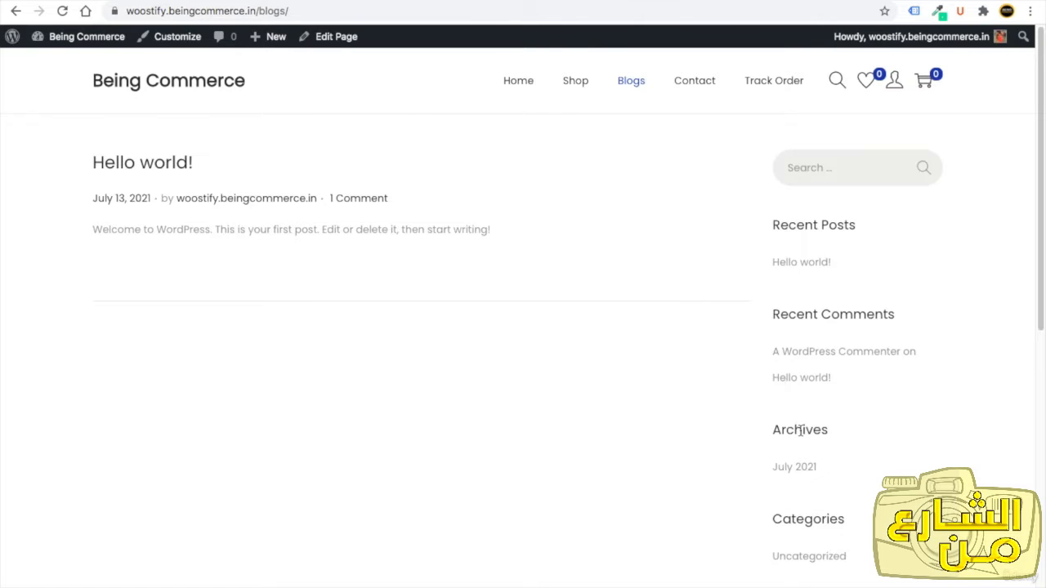
# Move the Woostify Recent Post With Thumbnail widget above Categories in the Main Sidebar.
pyautogui.click(159, 0)
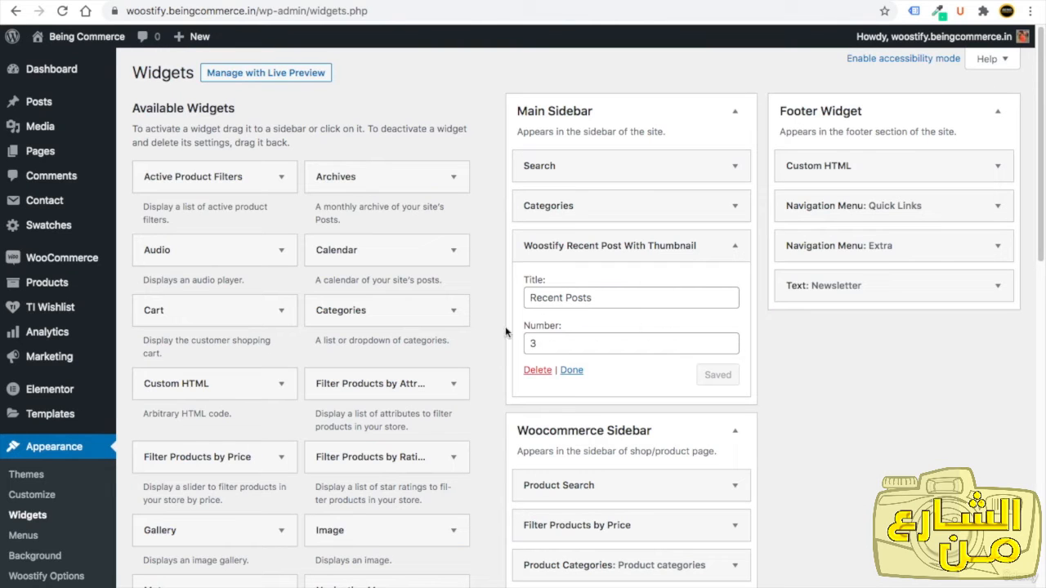
pyautogui.doubleClick(540, 342)
pyautogui.click(734, 245)
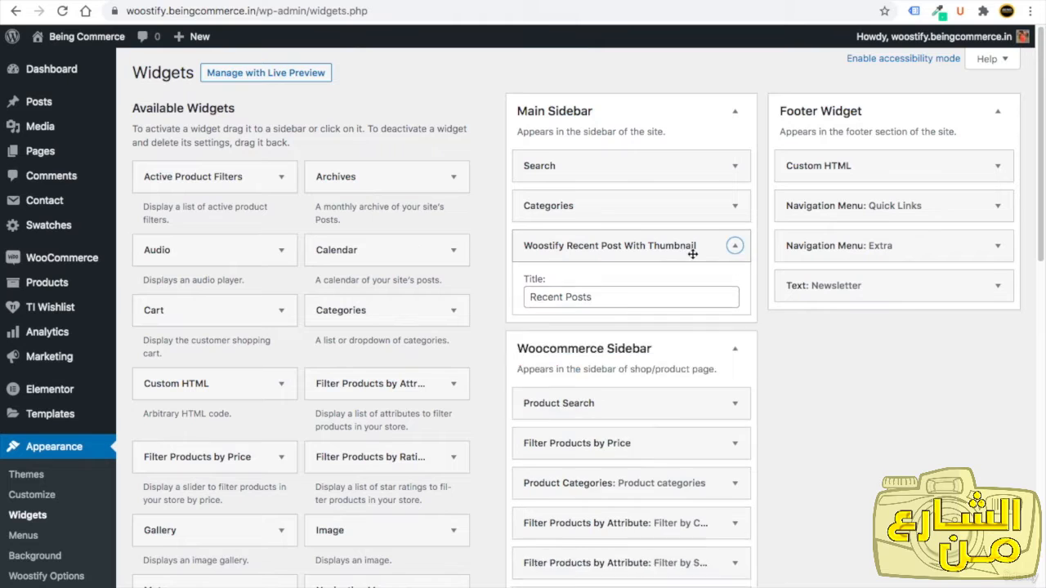
pyautogui.moveTo(625, 245); pyautogui.dragTo(626, 205)
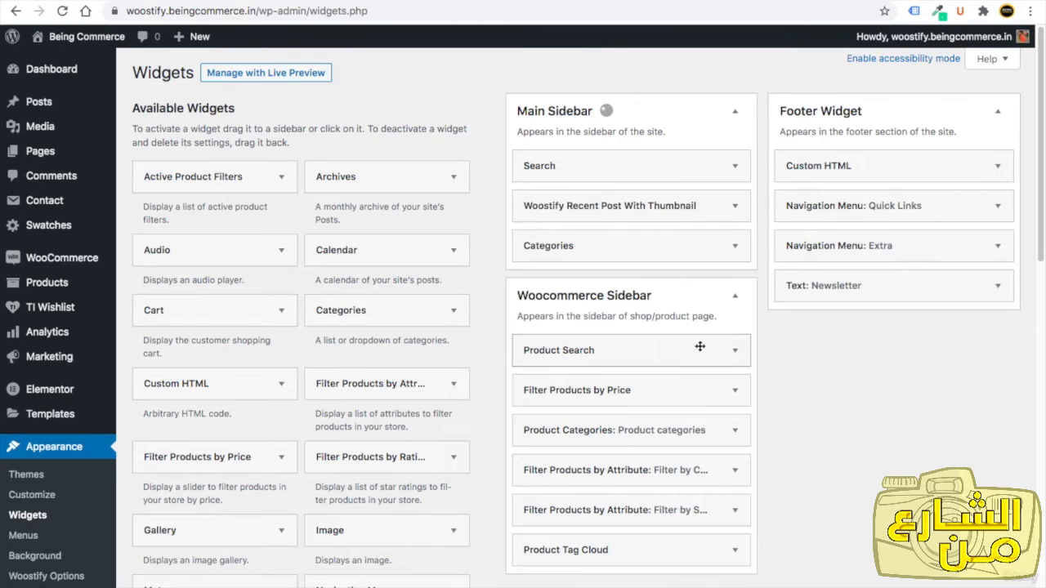
# Add the Tag Cloud widget to the Main Sidebar.
pyautogui.moveTo(1042, 246); pyautogui.dragTo(1034, 414)
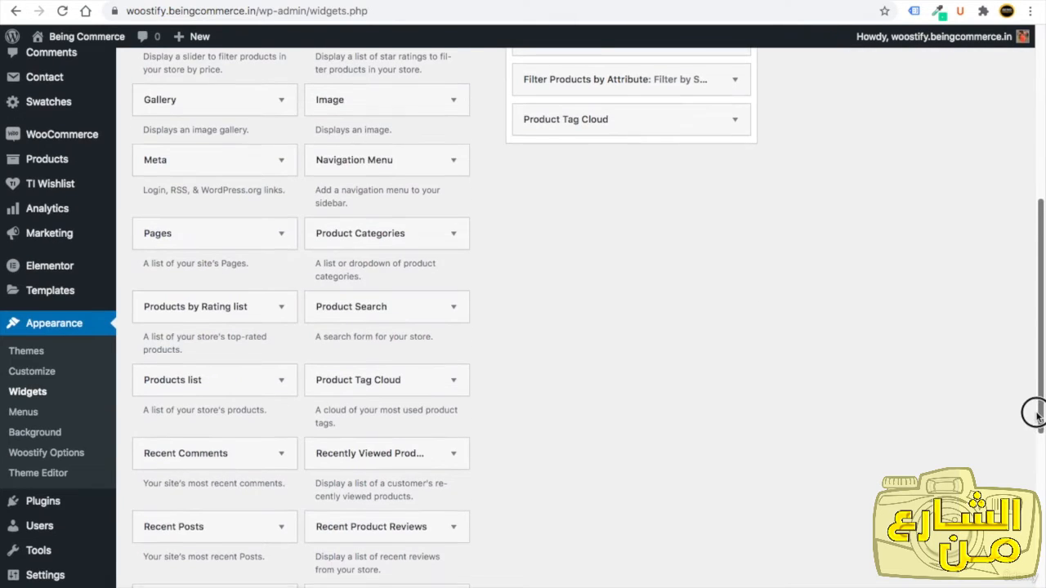
pyautogui.moveTo(1036, 339); pyautogui.dragTo(1004, 413)
pyautogui.click(217, 436)
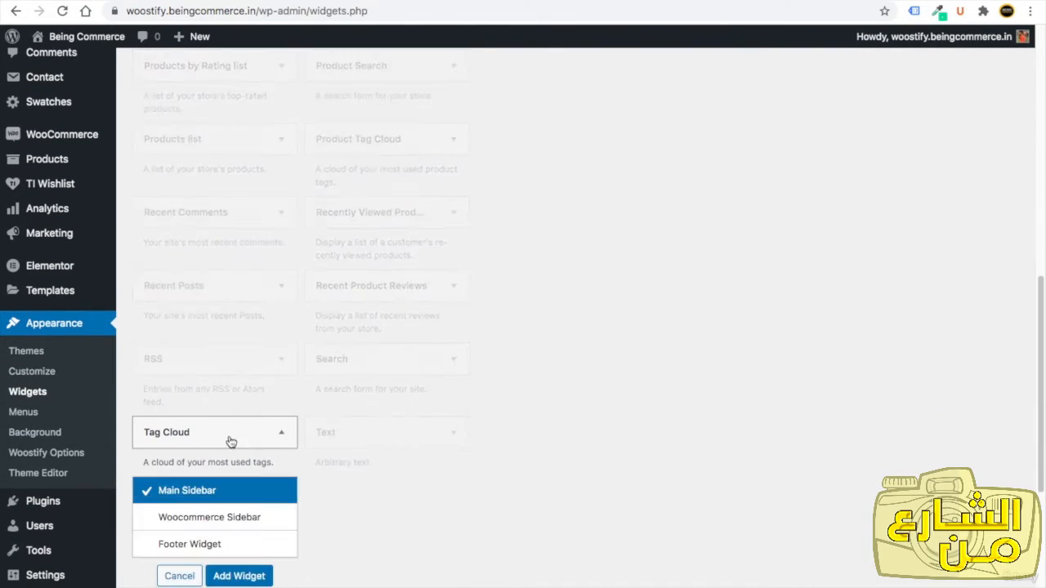
pyautogui.click(235, 572)
pyautogui.scroll(-3, 989, 373)
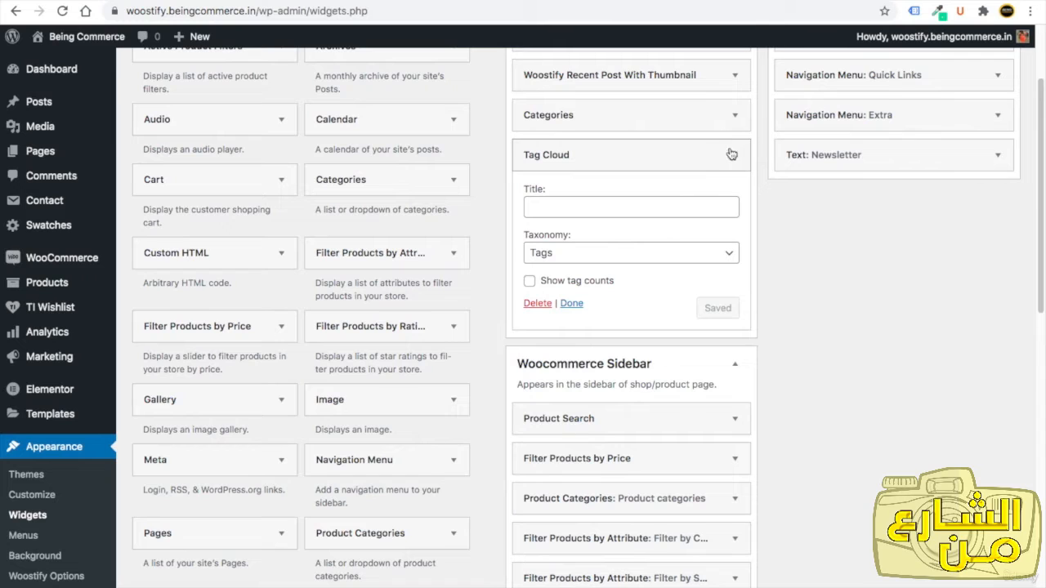
pyautogui.click(735, 155)
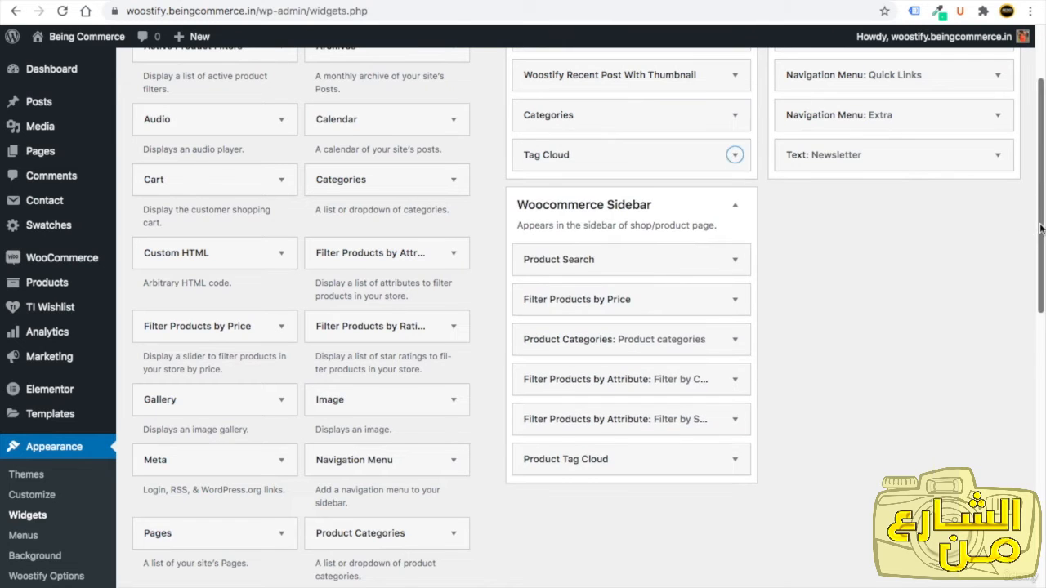
# Reload the Blogs page and review the updated sidebar.
pyautogui.scroll(3, 1021, 237)
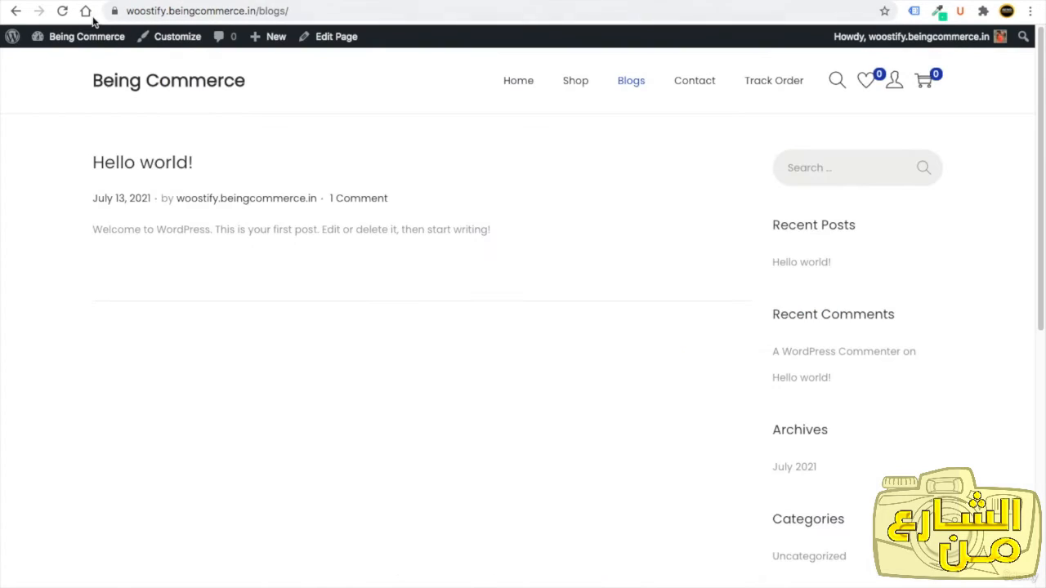
pyautogui.click(62, 11)
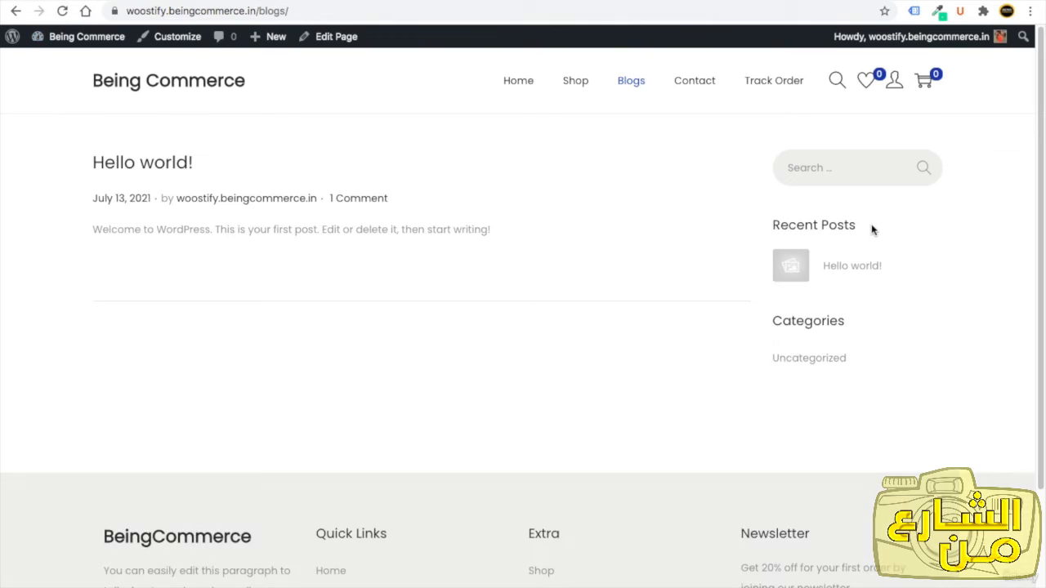
pyautogui.moveTo(865, 225); pyautogui.dragTo(752, 231)
pyautogui.click(873, 227)
# In the Customizer's Site Identity section, set the site logo to the BC Logo image from the media library.
pyautogui.click(157, 85)
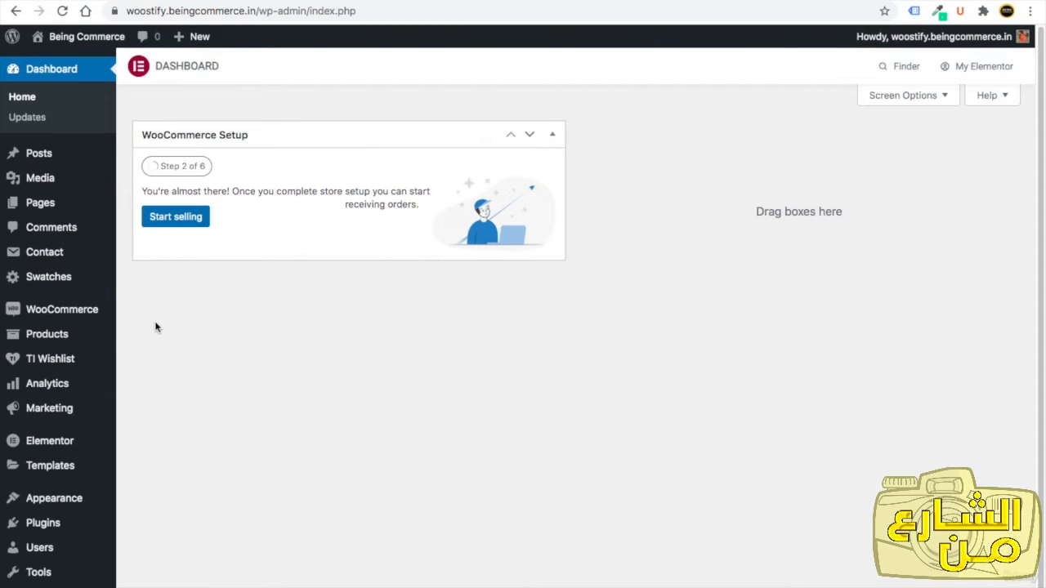
pyautogui.scroll(-1, 153, 334)
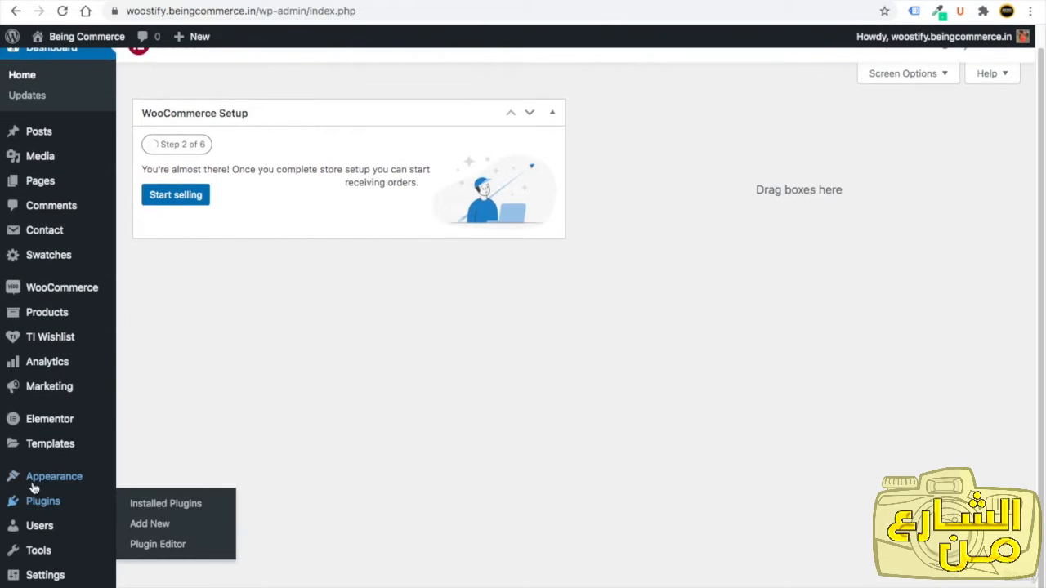
pyautogui.moveTo(37, 479)
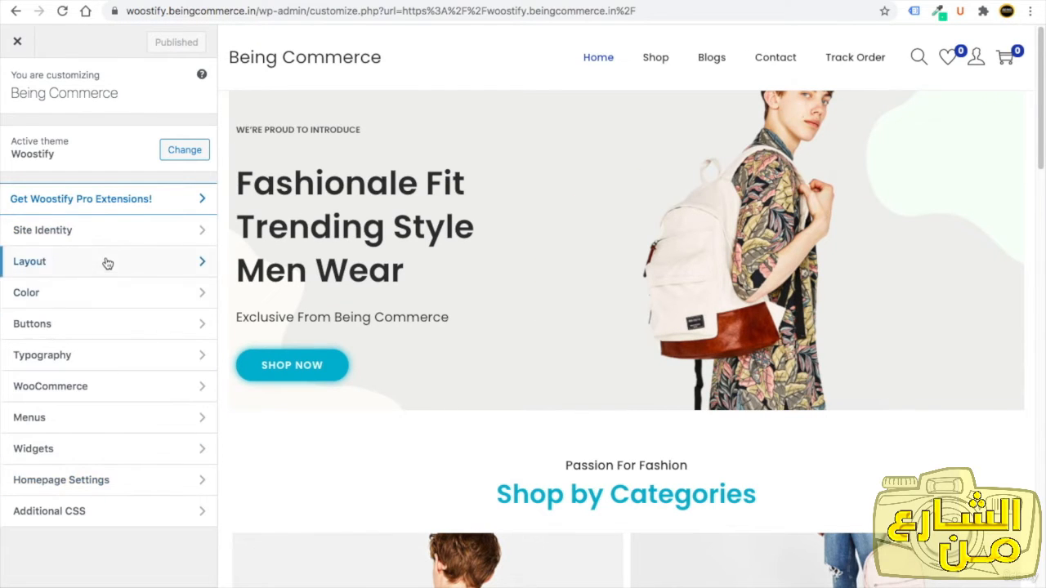
pyautogui.click(87, 238)
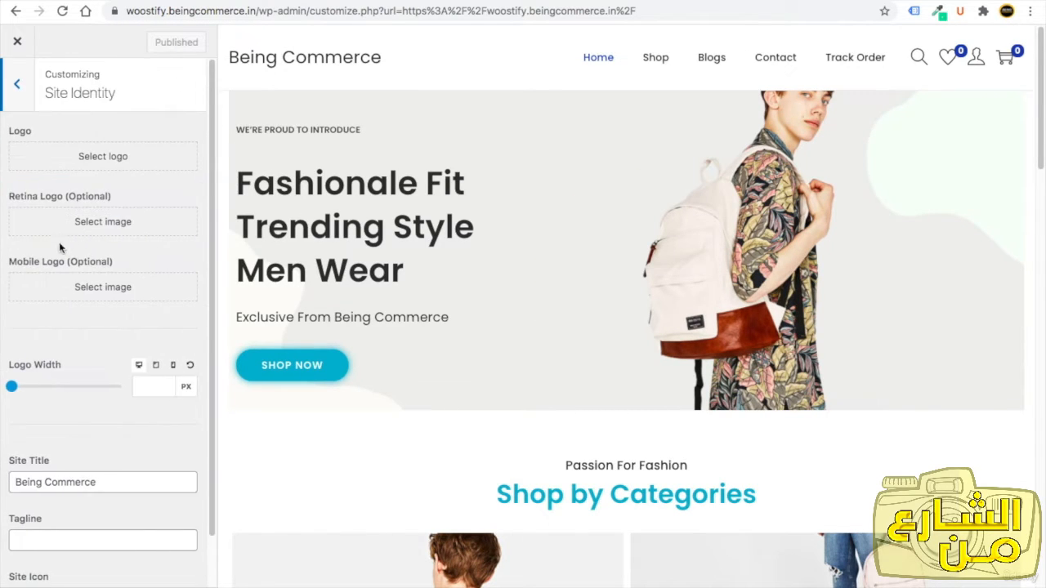
pyautogui.click(119, 158)
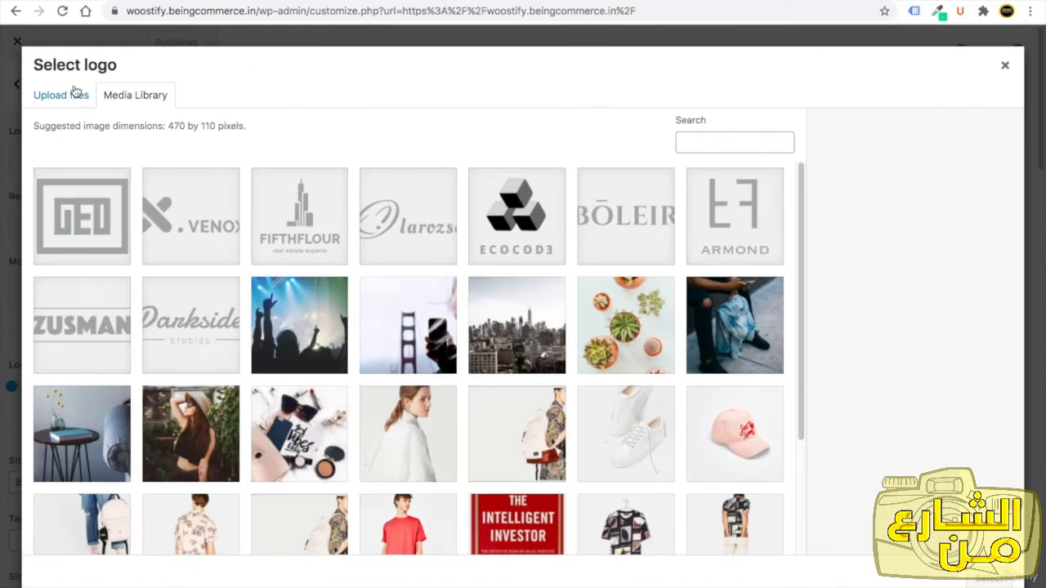
pyautogui.click(75, 93)
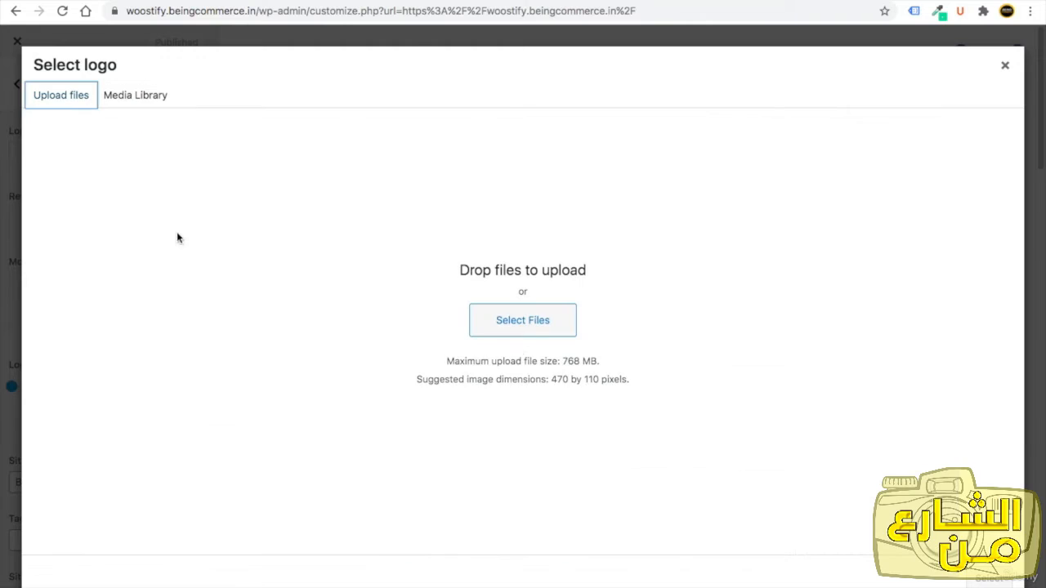
pyautogui.click(520, 322)
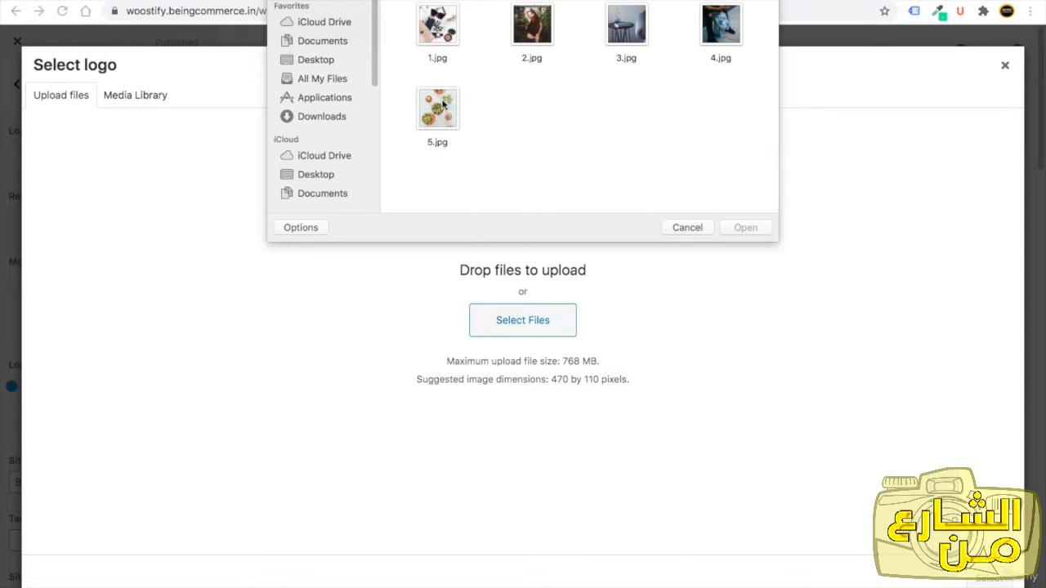
pyautogui.click(318, 63)
pyautogui.click(435, 24)
pyautogui.doubleClick(435, 25)
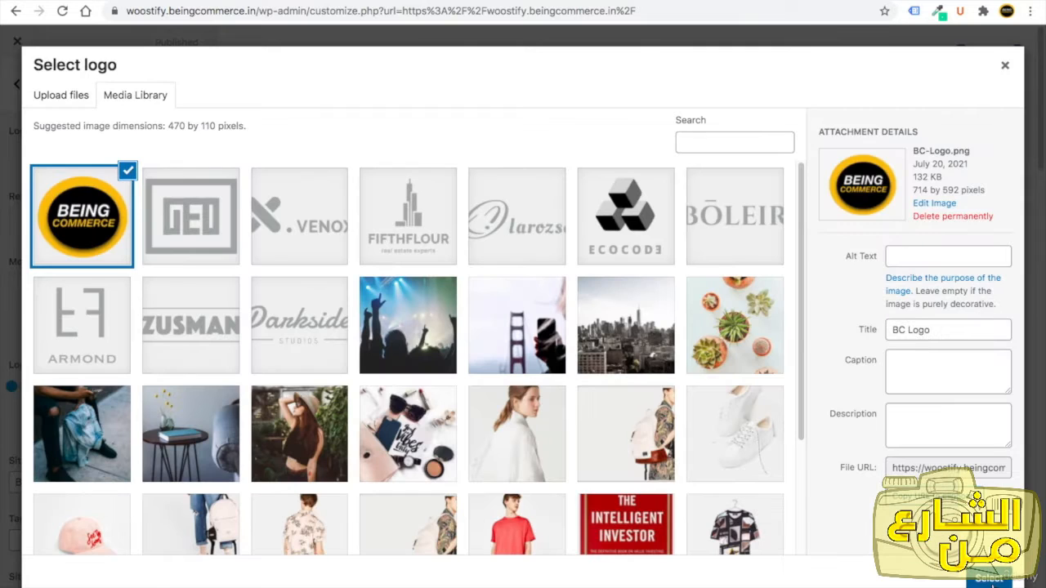
pyautogui.click(990, 577)
pyautogui.click(888, 578)
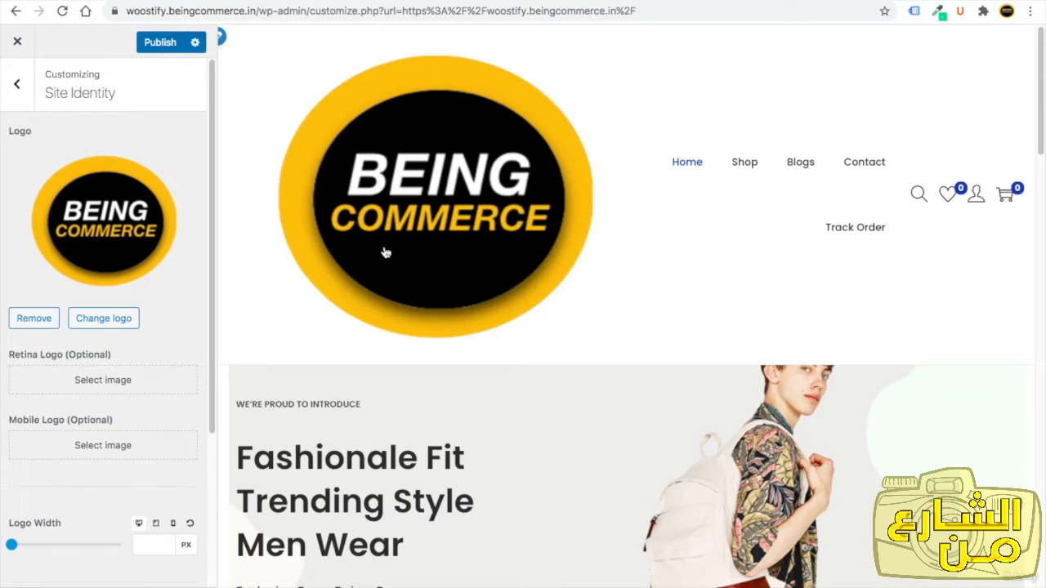
# Set the logo width to about 67 px.
pyautogui.click(12, 546)
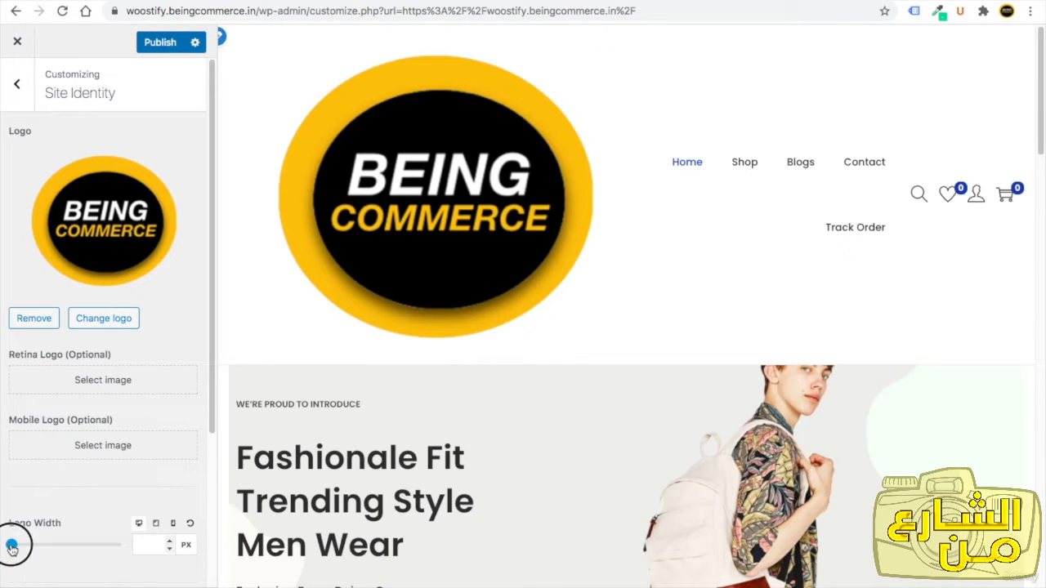
pyautogui.moveTo(13, 546)
pyautogui.mouseDown()
pyautogui.moveTo(30, 544)
pyautogui.moveTo(15, 547)
pyautogui.mouseUp()
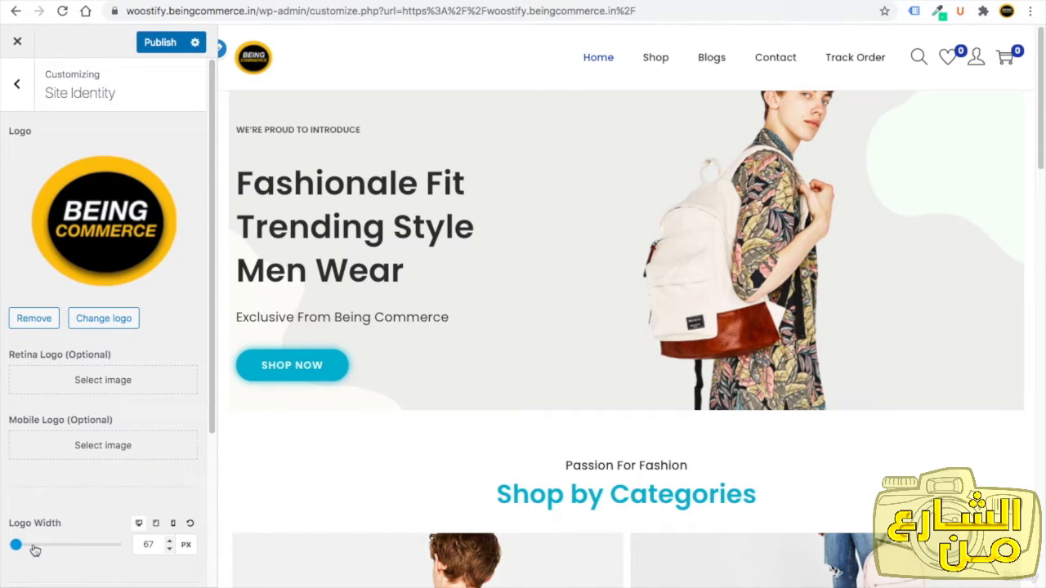
# Set the site icon to the BC Logo image from the media library, adjusting the crop area.
pyautogui.scroll(-2, 201, 455)
pyautogui.scroll(-1, 201, 455)
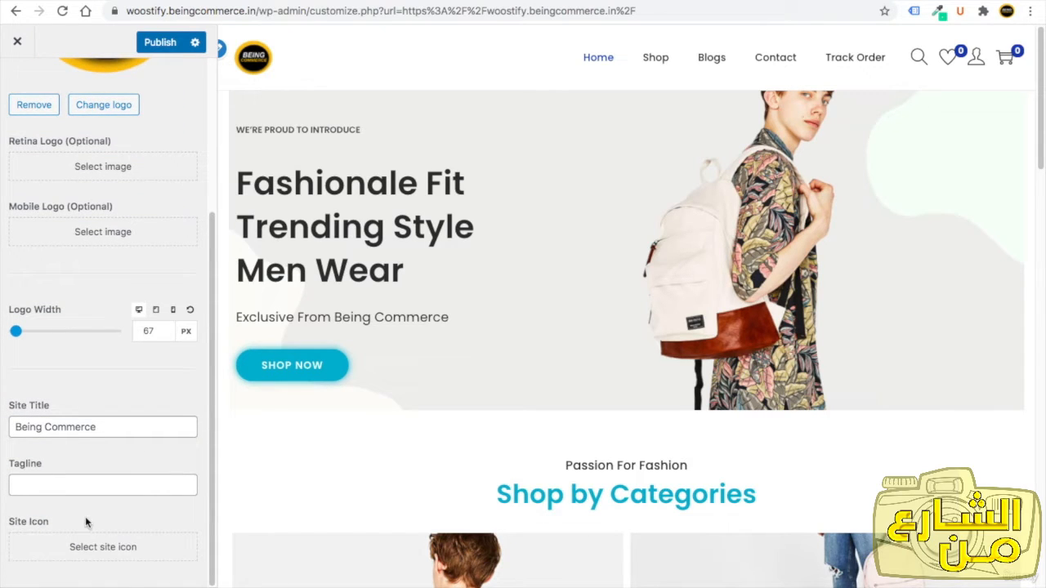
pyautogui.click(104, 548)
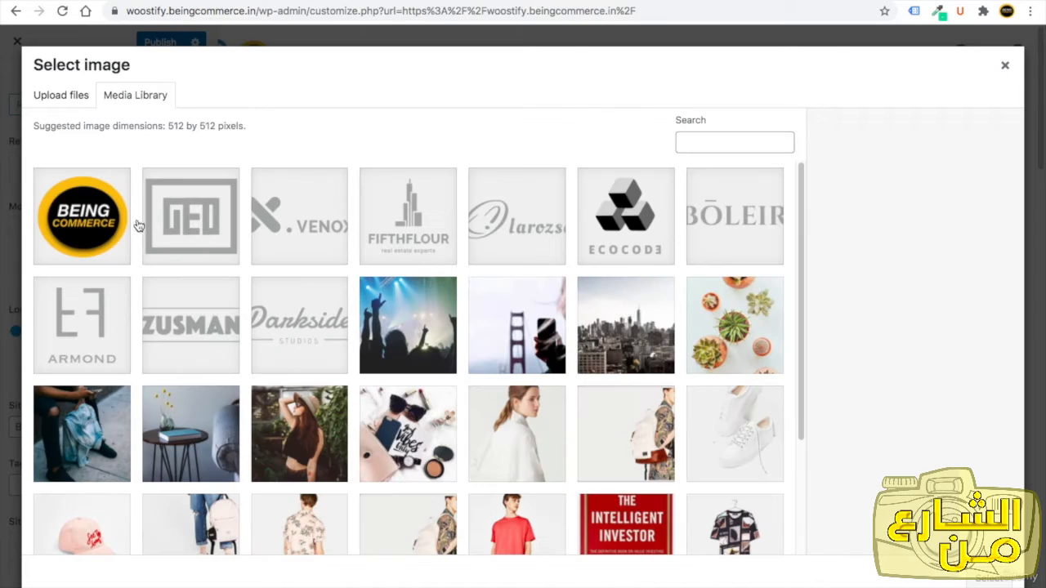
pyautogui.click(80, 223)
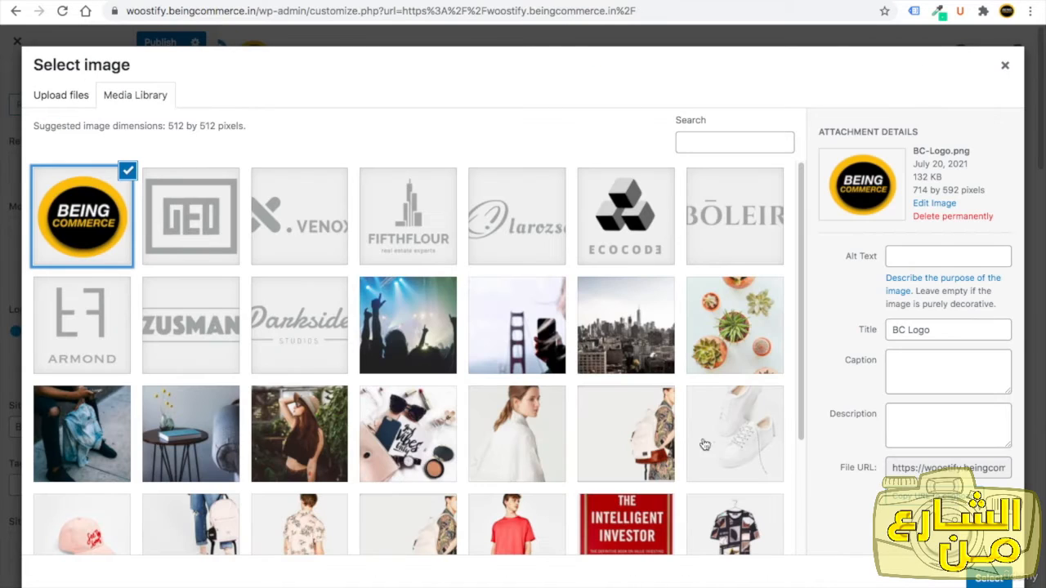
pyautogui.click(990, 579)
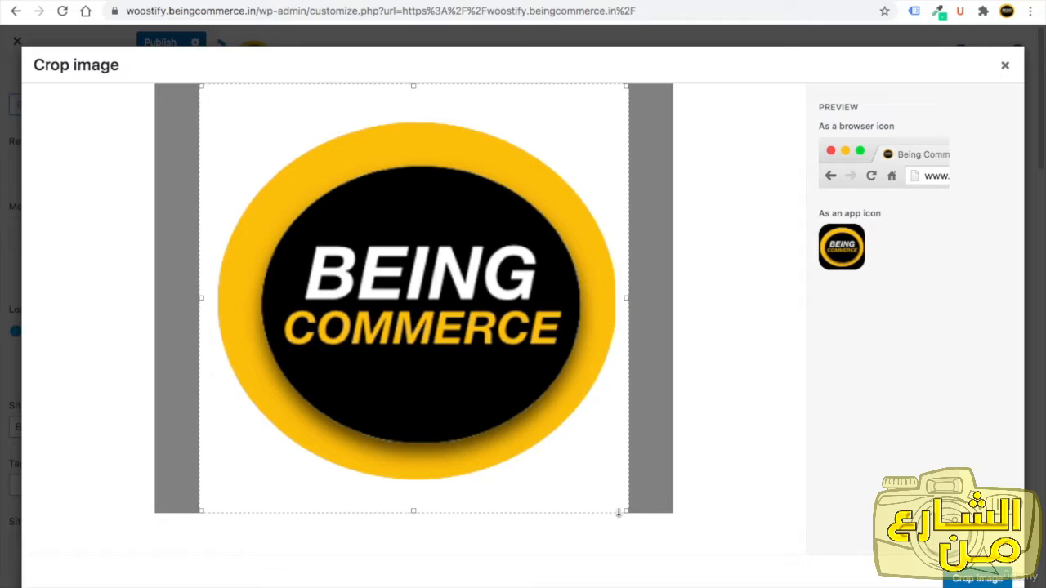
pyautogui.moveTo(626, 511); pyautogui.dragTo(618, 502)
pyautogui.moveTo(537, 455); pyautogui.dragTo(550, 455)
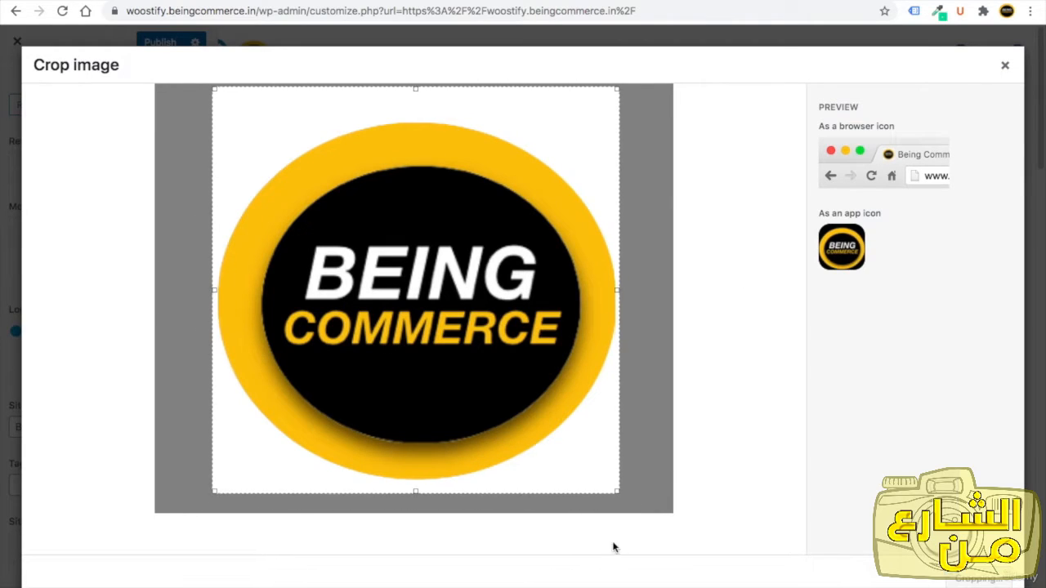
pyautogui.scroll(-1, 104, 510)
pyautogui.scroll(2, 103, 505)
pyautogui.scroll(2, 105, 502)
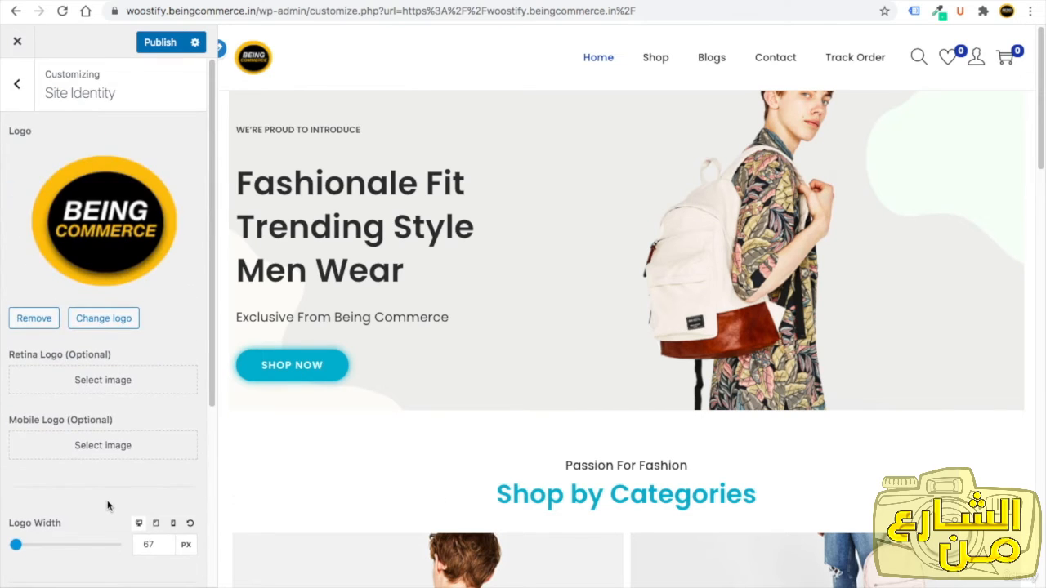
# Publish the Site Identity changes.
pyautogui.scroll(-3, 107, 496)
pyautogui.scroll(3, 107, 490)
pyautogui.click(140, 51)
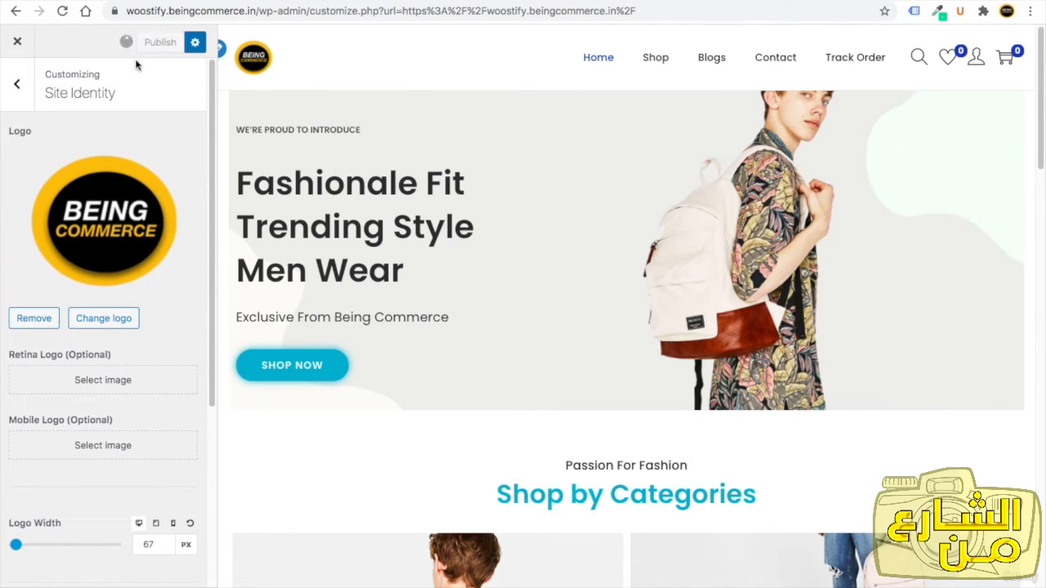
# Open the Layout section's Site Container settings and review its options.
pyautogui.click(17, 84)
pyautogui.click(98, 269)
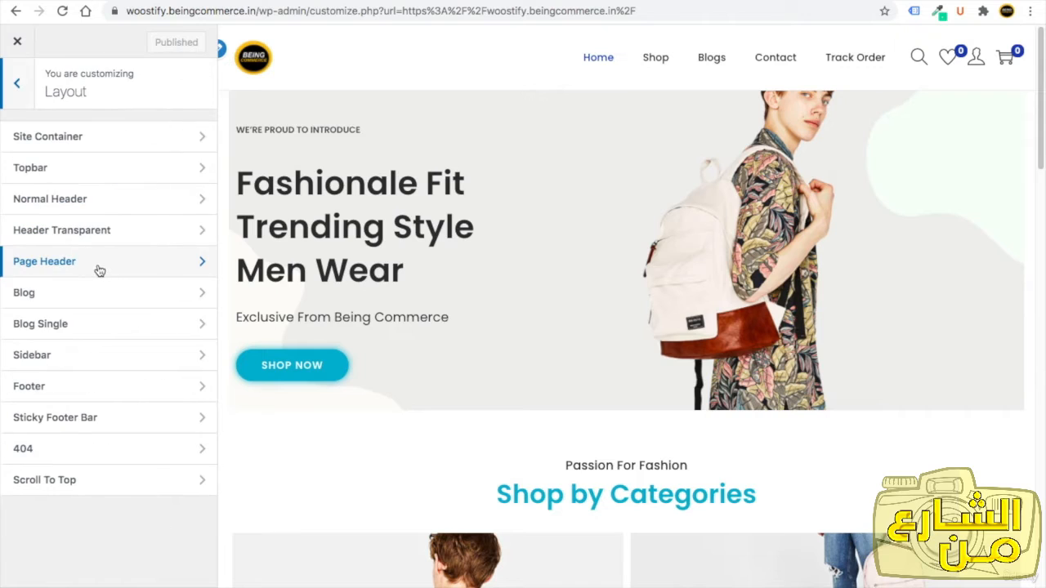
pyautogui.click(104, 137)
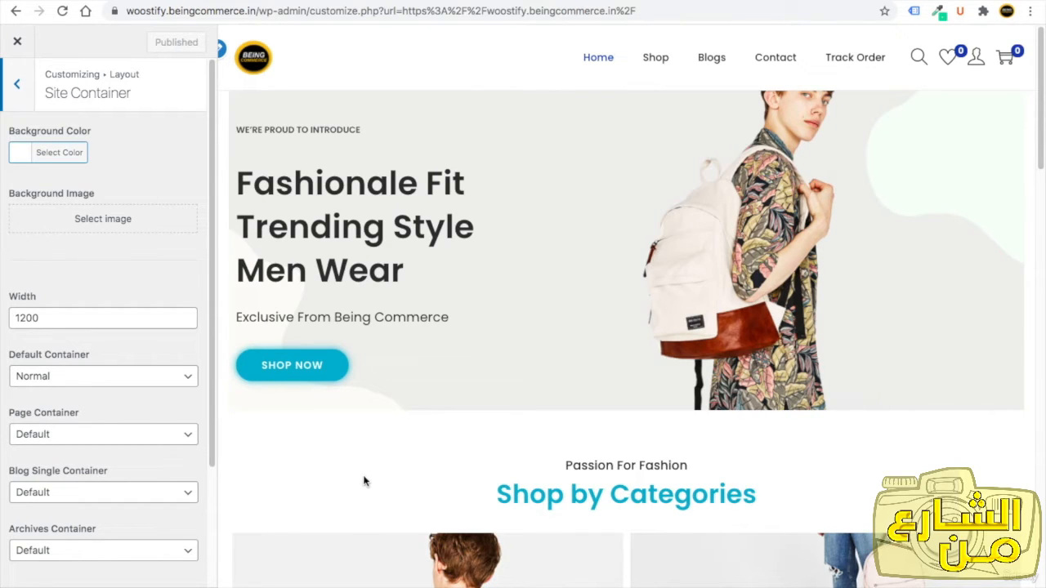
pyautogui.click(20, 155)
pyautogui.click(151, 124)
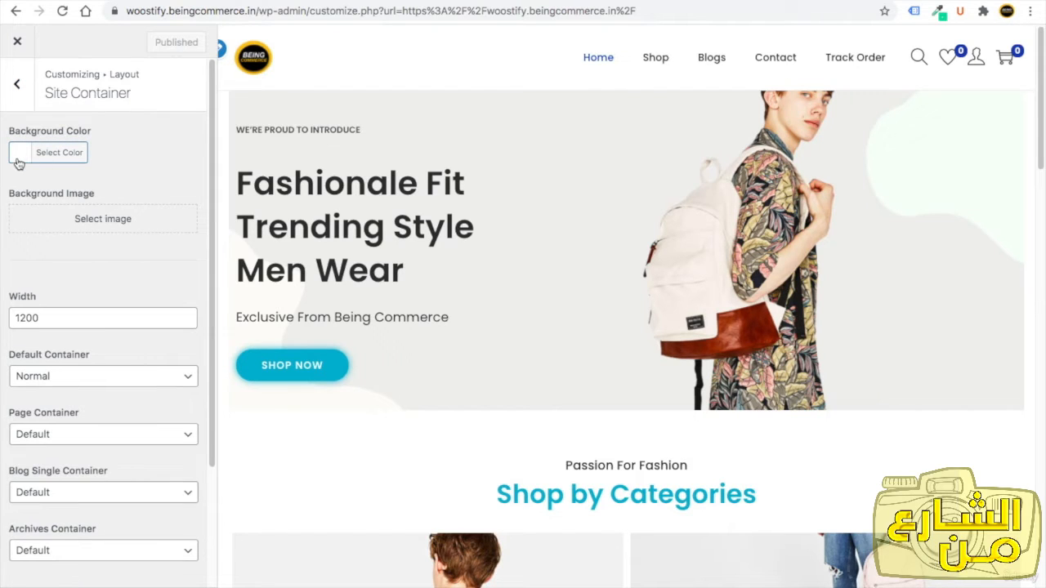
pyautogui.moveTo(217, 236); pyautogui.dragTo(214, 391)
pyautogui.scroll(3, 205, 315)
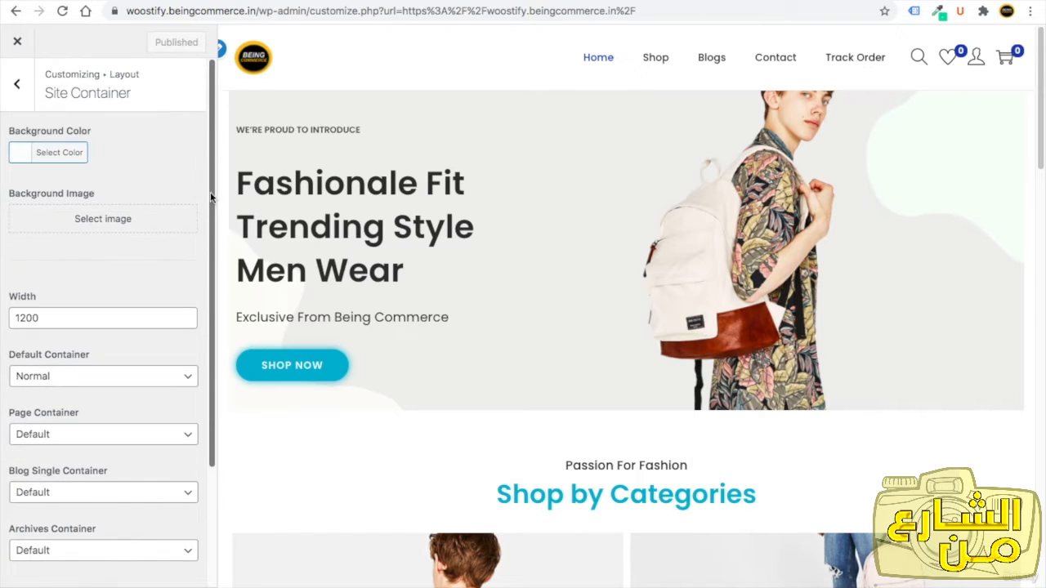
# Open the Topbar design settings and set the topbar space to 15 px.
pyautogui.click(24, 98)
pyautogui.click(74, 170)
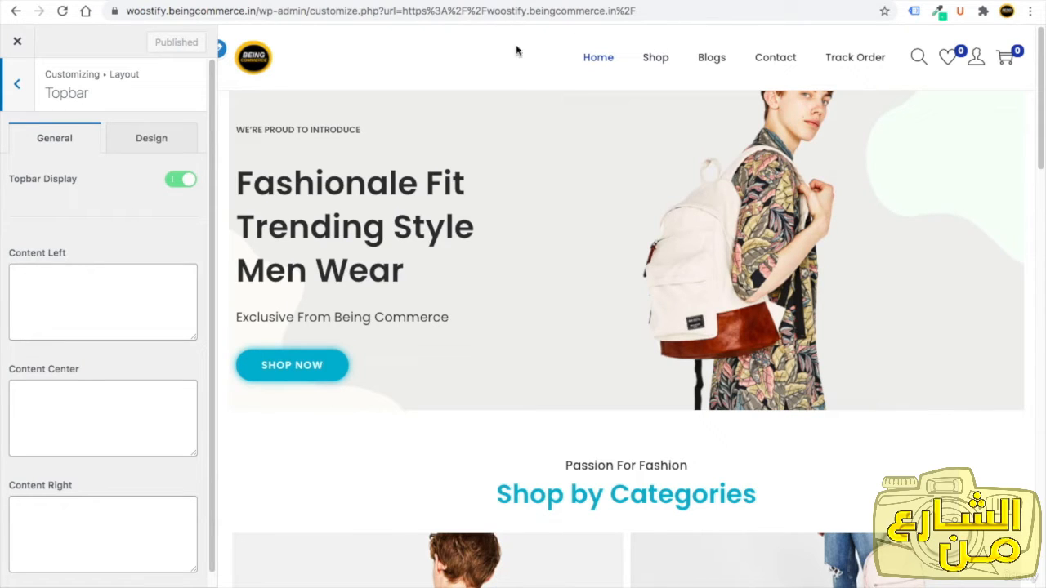
pyautogui.click(139, 142)
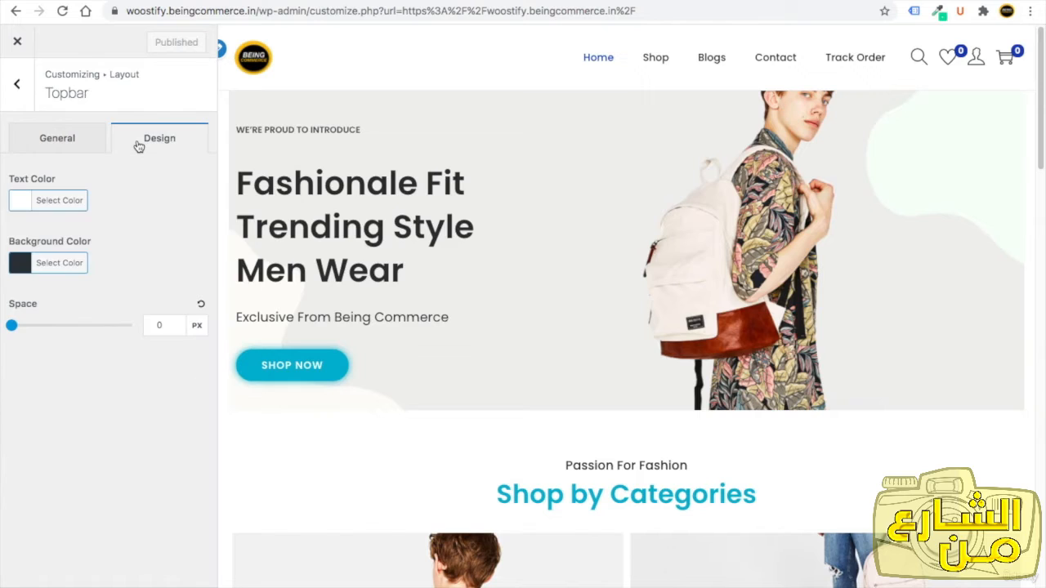
pyautogui.doubleClick(156, 322)
pyautogui.write('25')
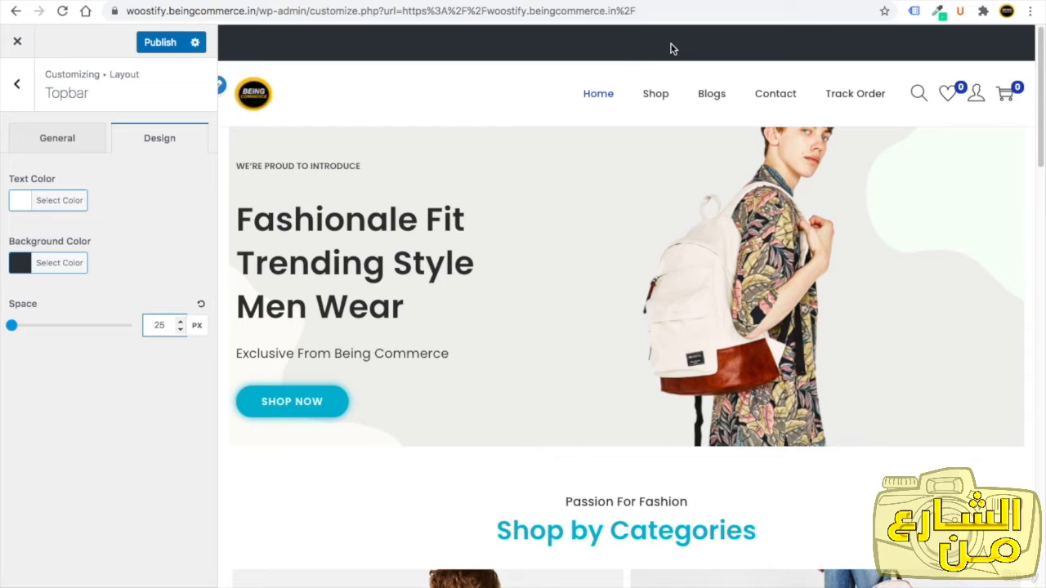
pyautogui.doubleClick(153, 327)
pyautogui.write('15')
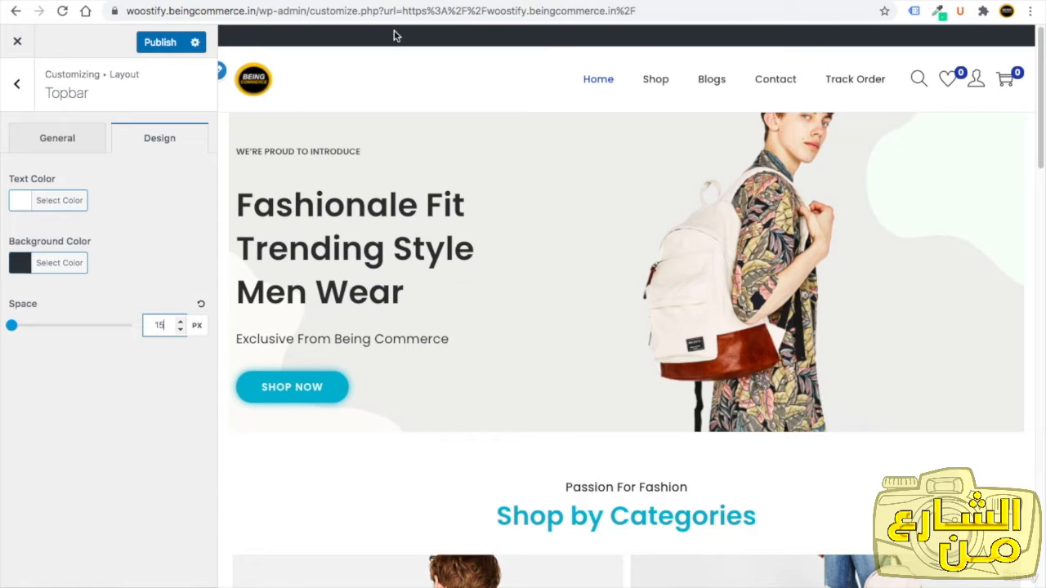
# Set the topbar background colour to the blue swatch #1e73be.
pyautogui.click(27, 266)
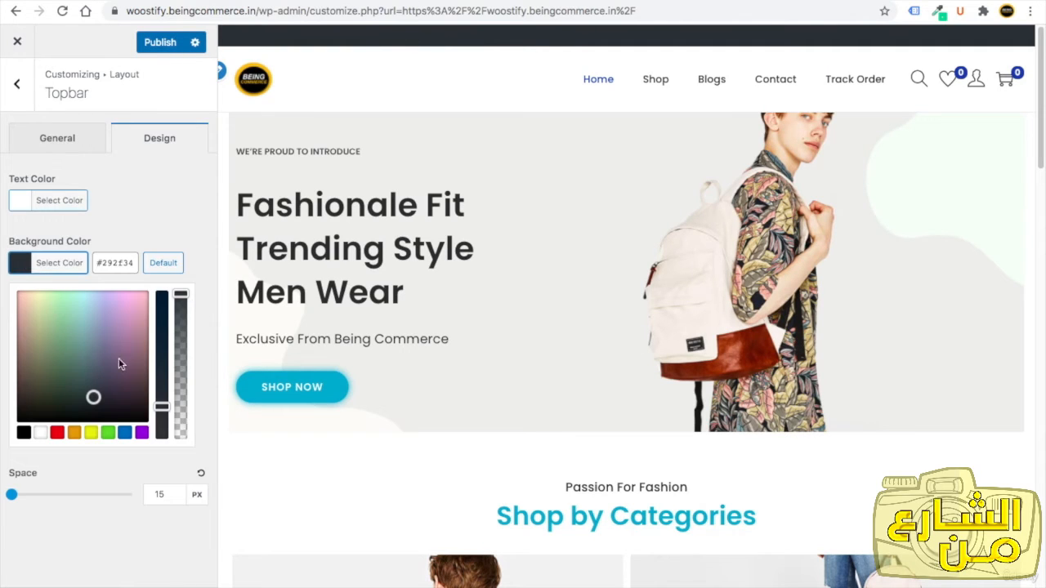
pyautogui.click(124, 433)
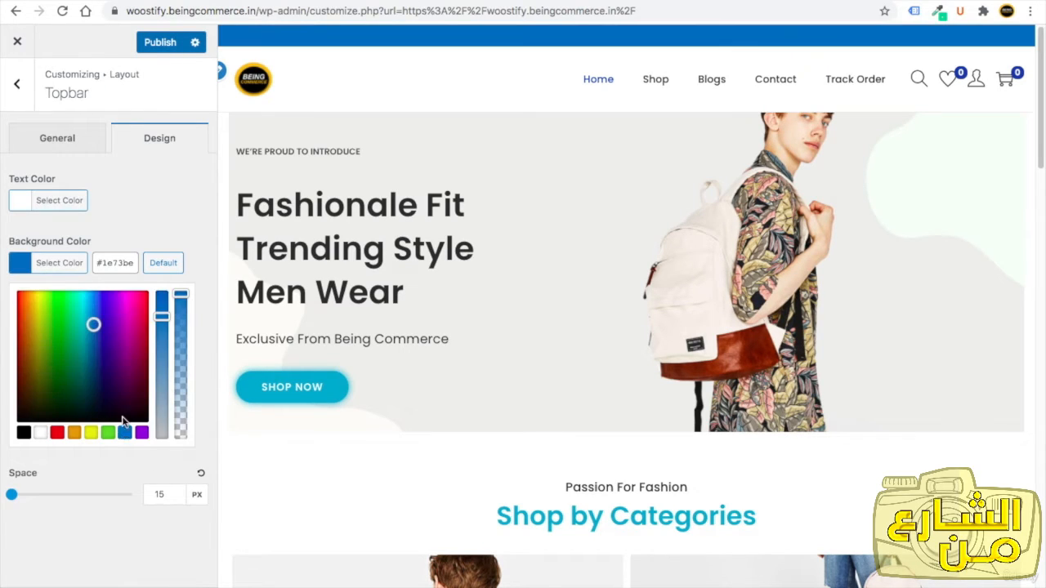
pyautogui.moveTo(164, 322)
pyautogui.mouseDown()
pyautogui.moveTo(164, 364)
pyautogui.moveTo(159, 306)
pyautogui.mouseUp()
pyautogui.click(108, 204)
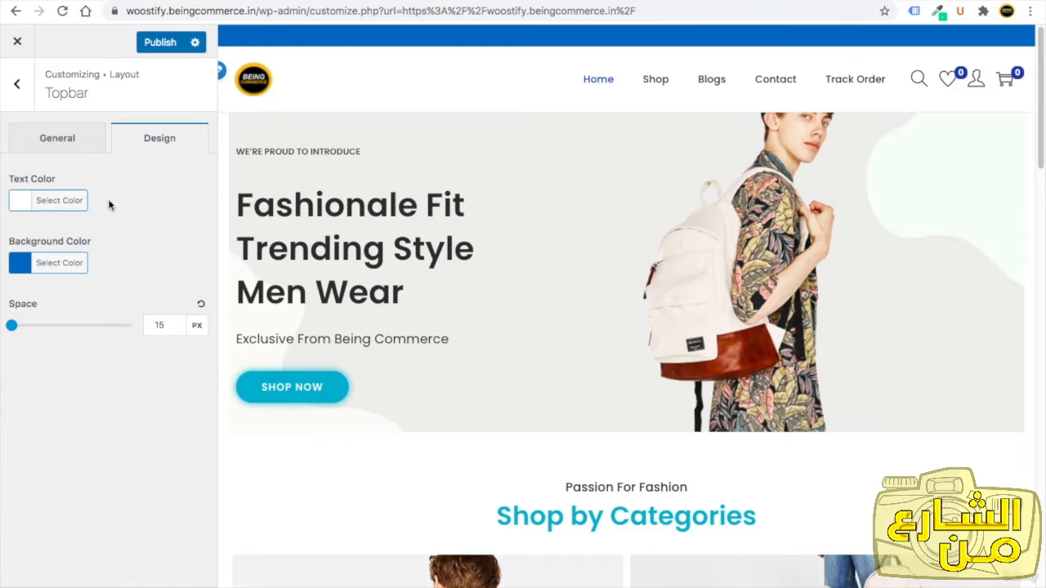
# Enter "FREE SHIPPING ON ODERS OVER $50" as the topbar's center content.
pyautogui.click(78, 140)
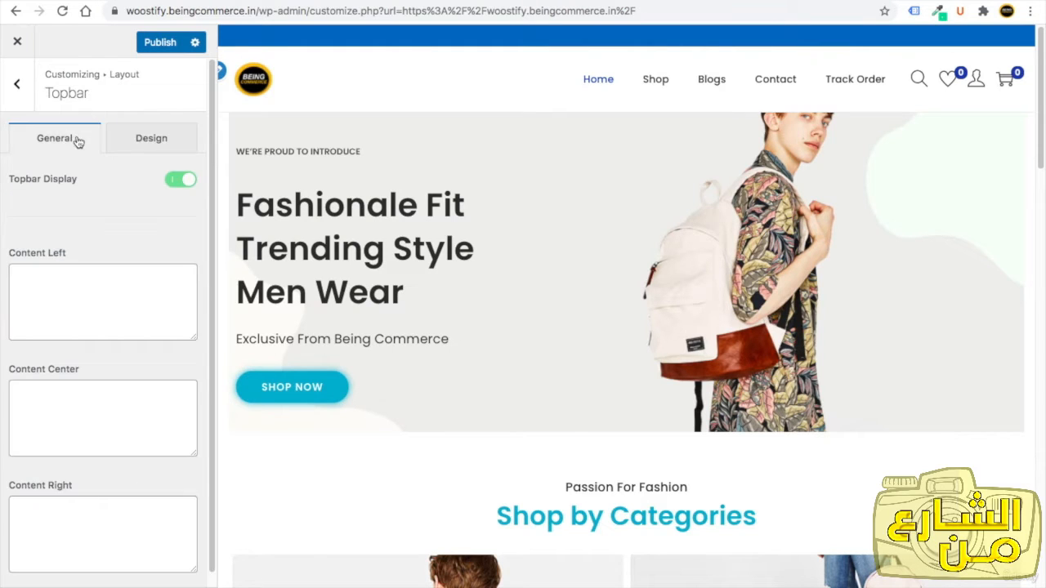
pyautogui.click(45, 397)
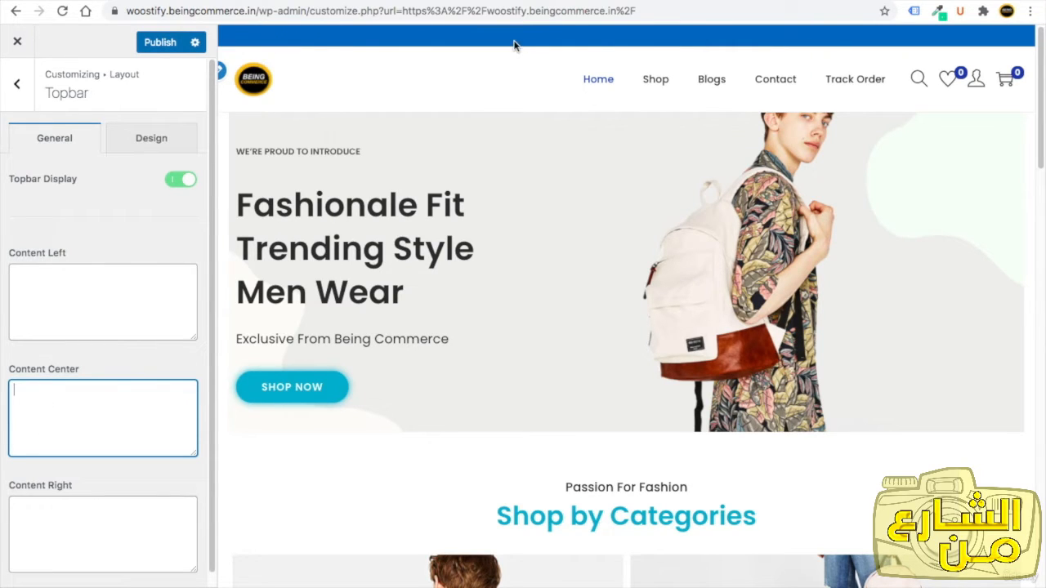
pyautogui.write('F')
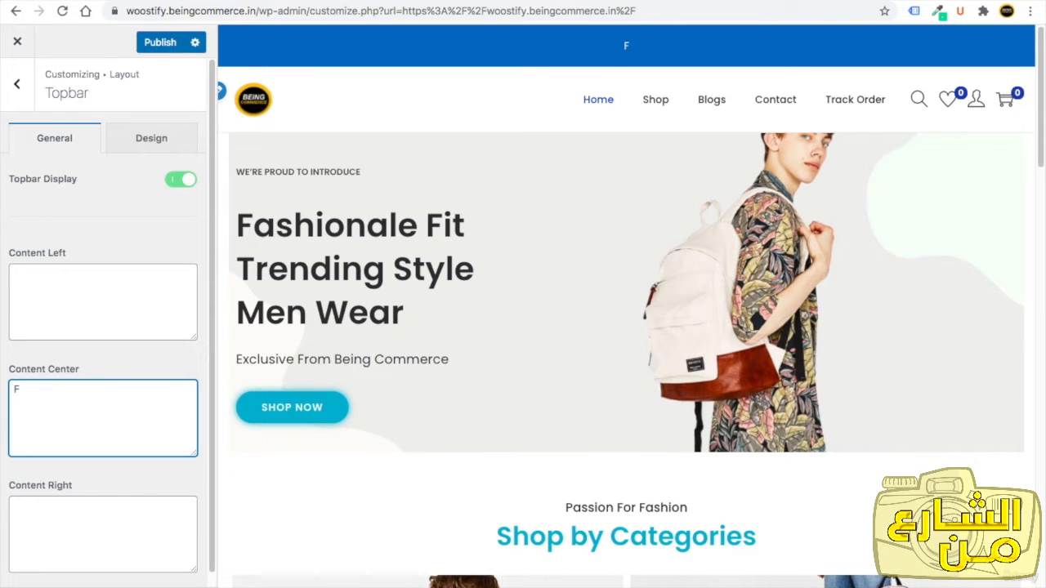
pyautogui.write('REE SHIPPING ON ODERS OVER $50')
pyautogui.moveTo(27, 401); pyautogui.dragTo(11, 397)
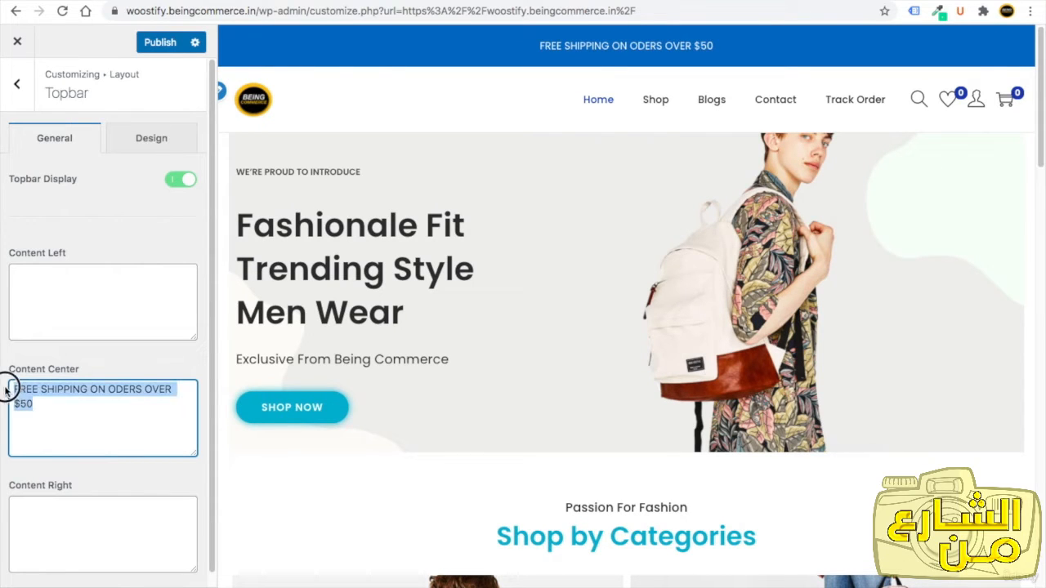
pyautogui.moveTo(212, 340); pyautogui.dragTo(207, 301)
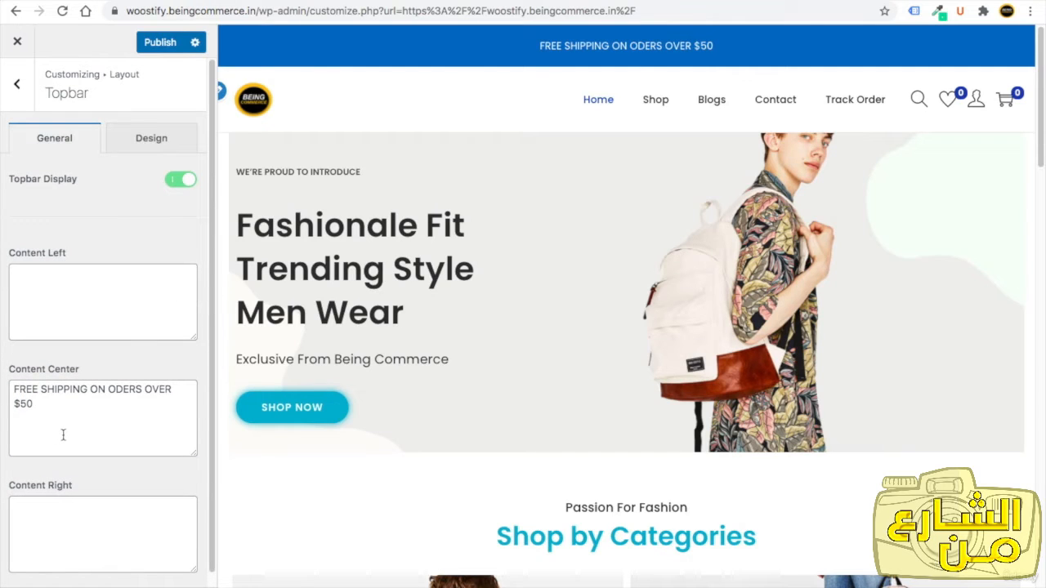
# Reduce the topbar space to 2 px.
pyautogui.click(135, 138)
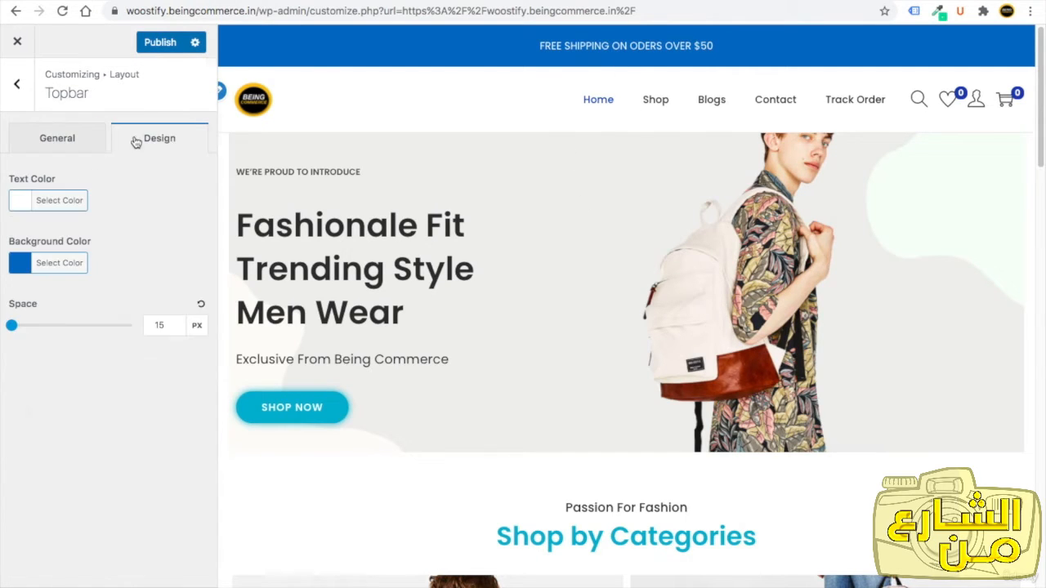
pyautogui.moveTo(17, 325); pyautogui.dragTo(12, 328)
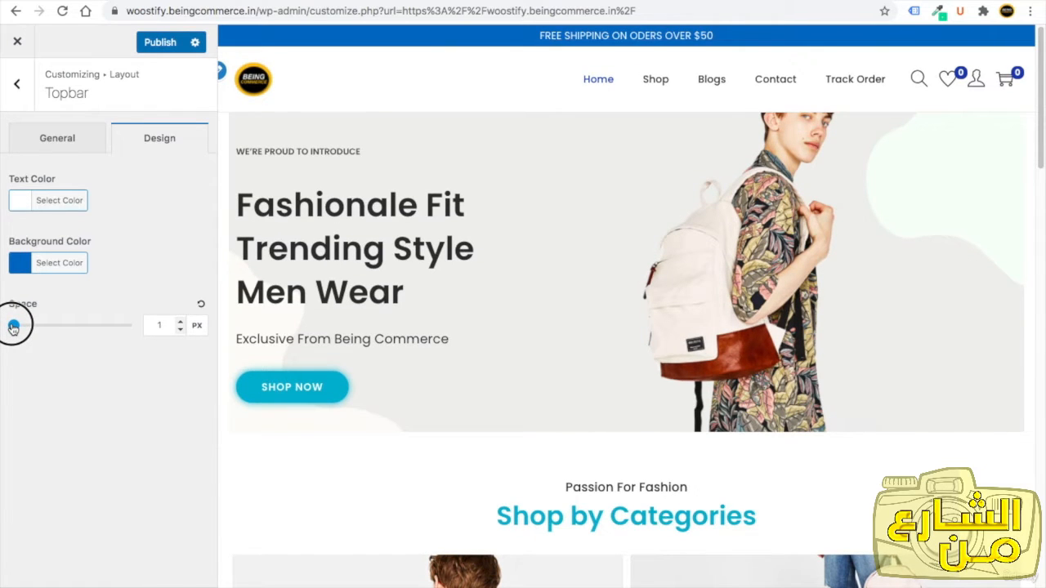
pyautogui.moveTo(14, 327); pyautogui.dragTo(17, 325)
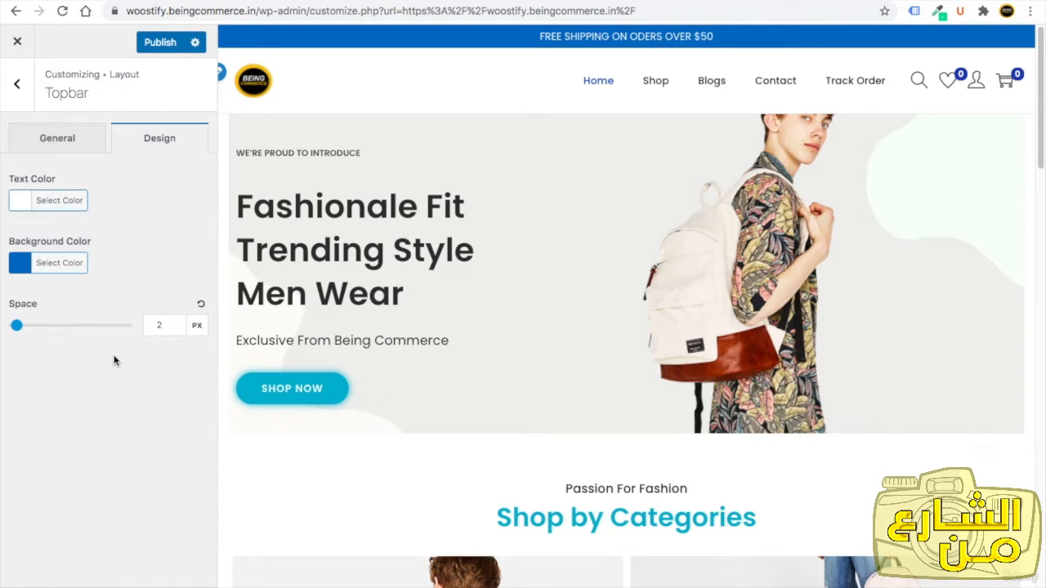
# Publish the topbar changes.
pyautogui.click(61, 149)
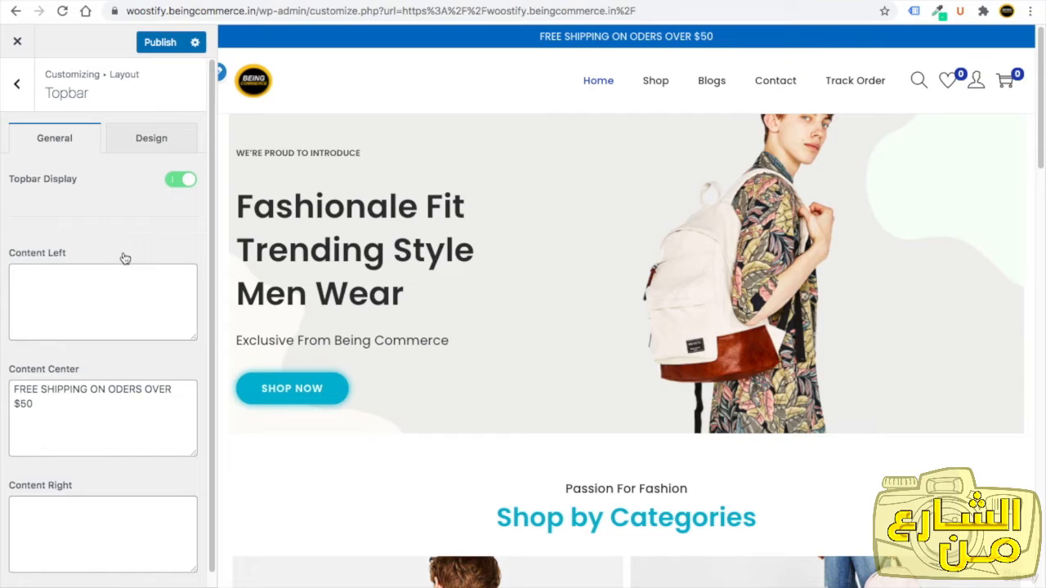
pyautogui.click(60, 281)
pyautogui.click(107, 528)
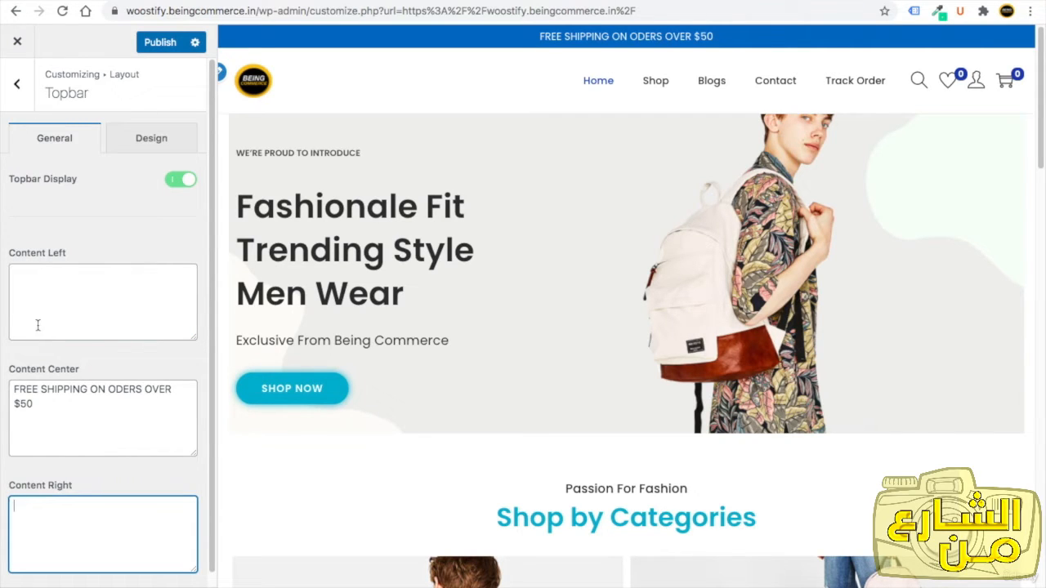
pyautogui.click(157, 43)
# In the Normal Header settings, set the menu breakpoint to 218 px and turn off the shopping cart icon.
pyautogui.click(18, 88)
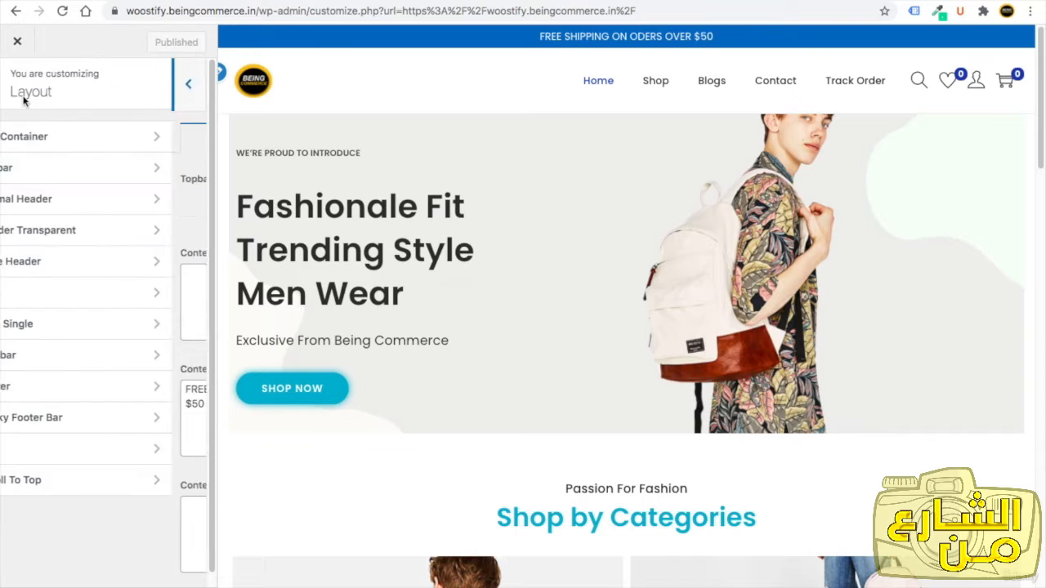
pyautogui.click(60, 199)
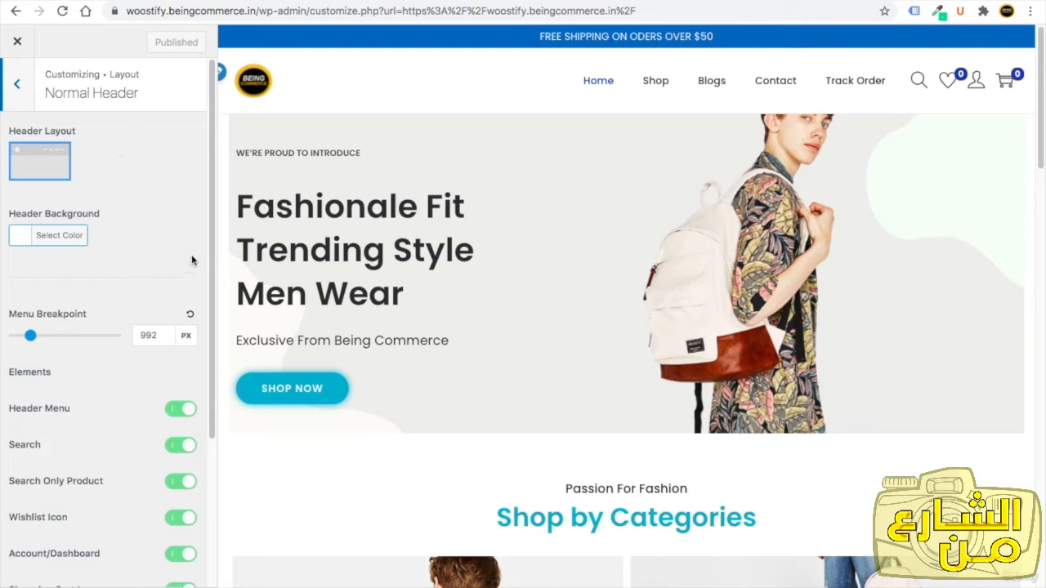
pyautogui.moveTo(30, 335); pyautogui.dragTo(17, 343)
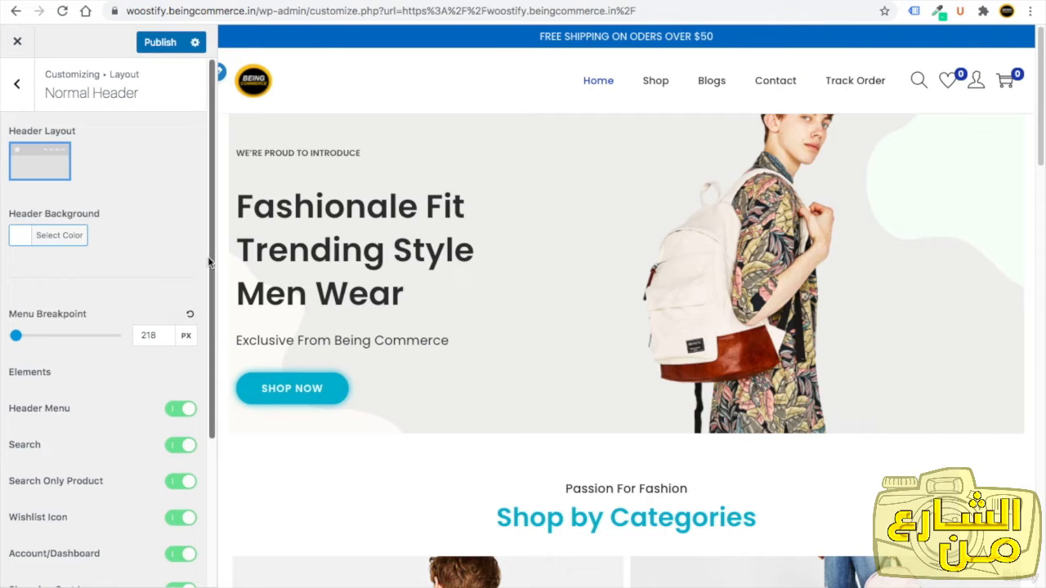
pyautogui.moveTo(208, 257); pyautogui.dragTo(196, 374)
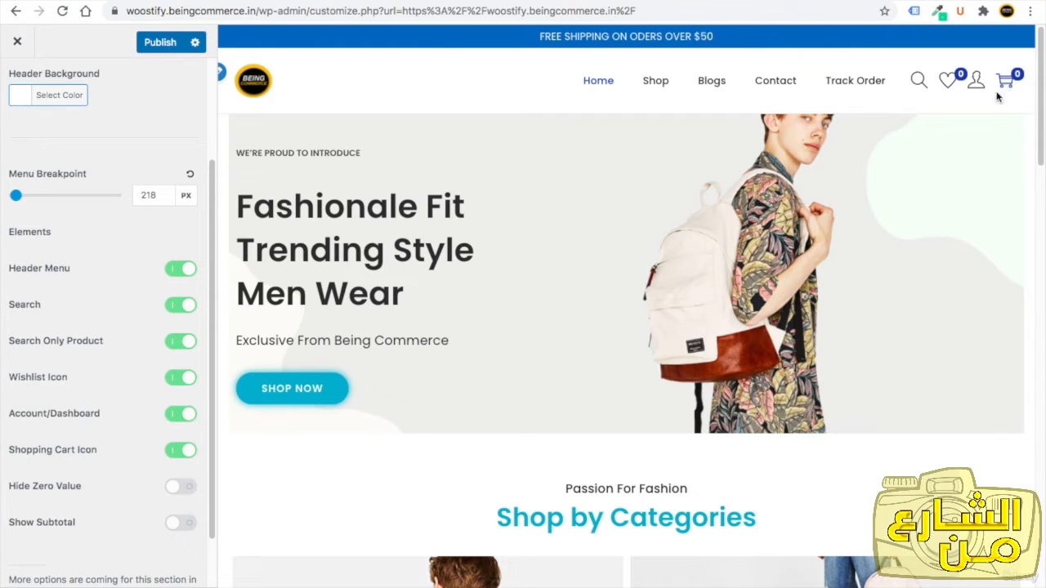
pyautogui.click(181, 452)
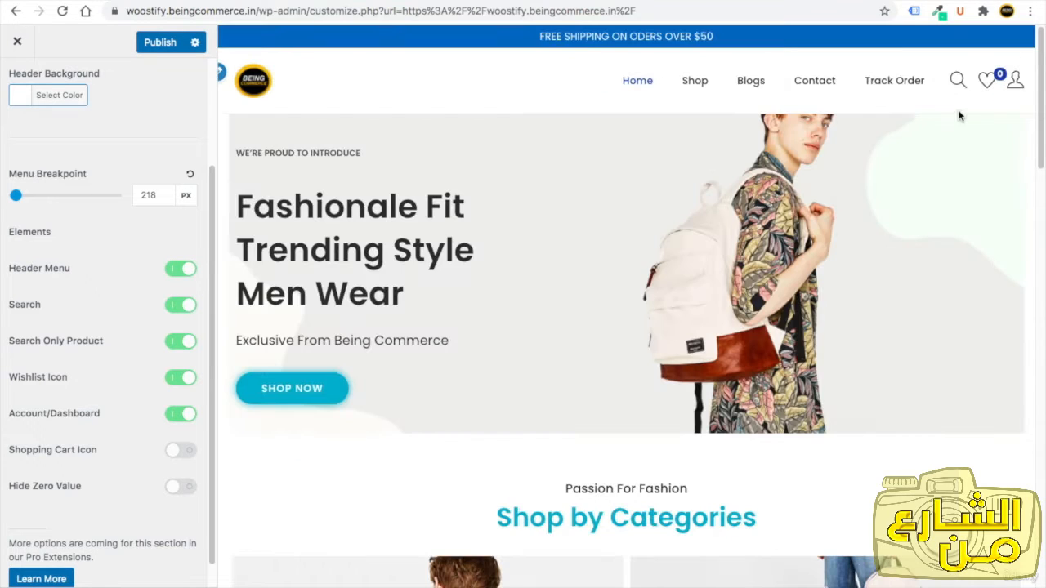
# Turn the shopping cart icon back on in the Normal Header elements.
pyautogui.click(172, 451)
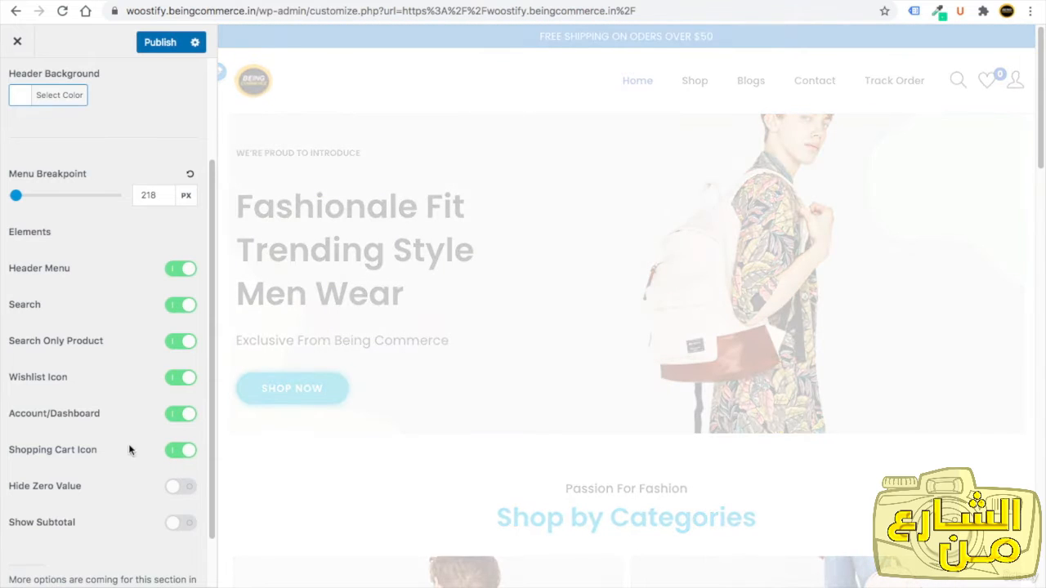
pyautogui.moveTo(212, 335); pyautogui.dragTo(198, 222)
pyautogui.click(14, 98)
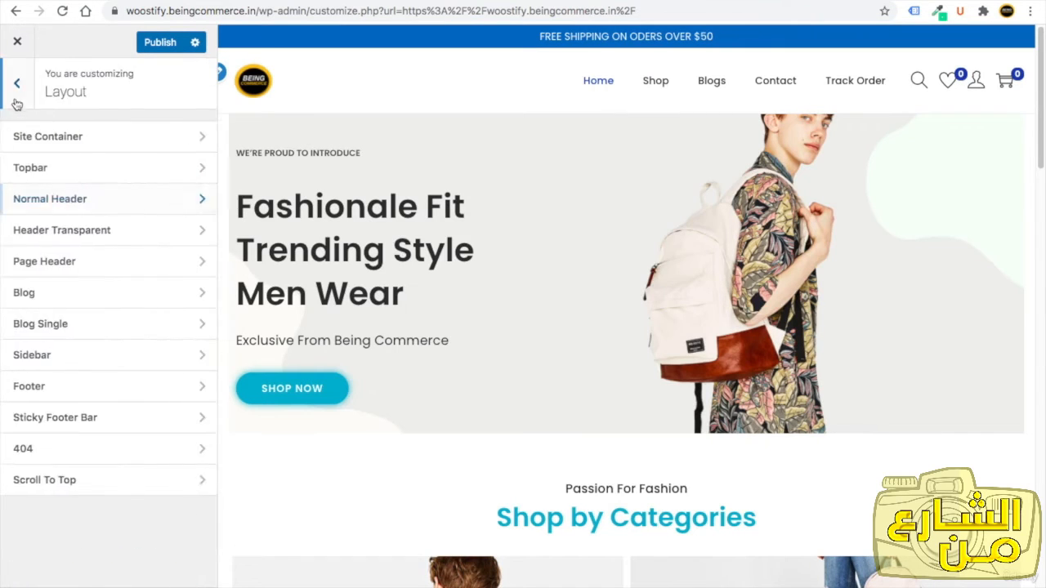
# Set the Normal Header background color to white.
pyautogui.click(49, 197)
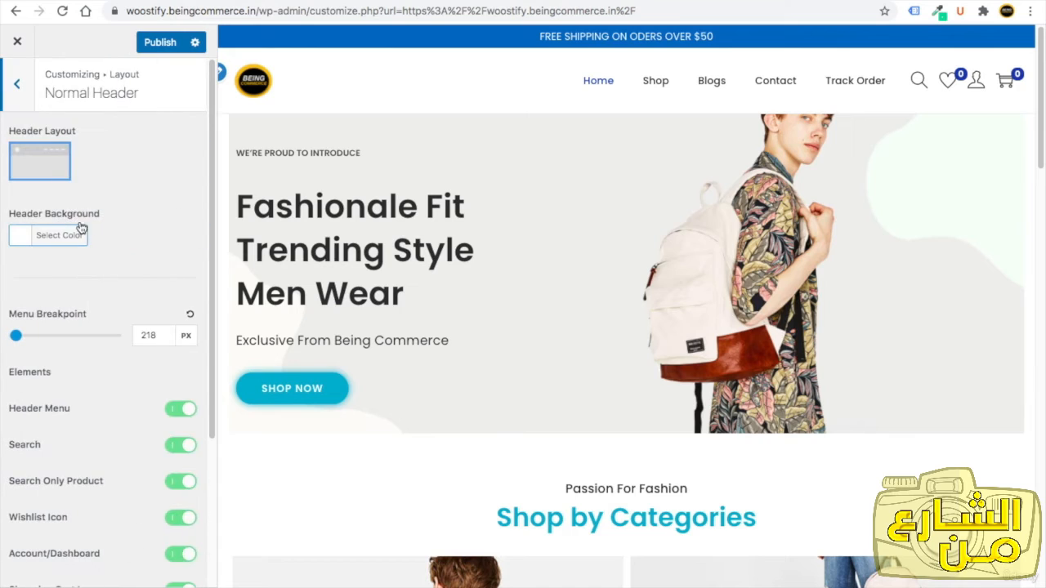
pyautogui.click(21, 239)
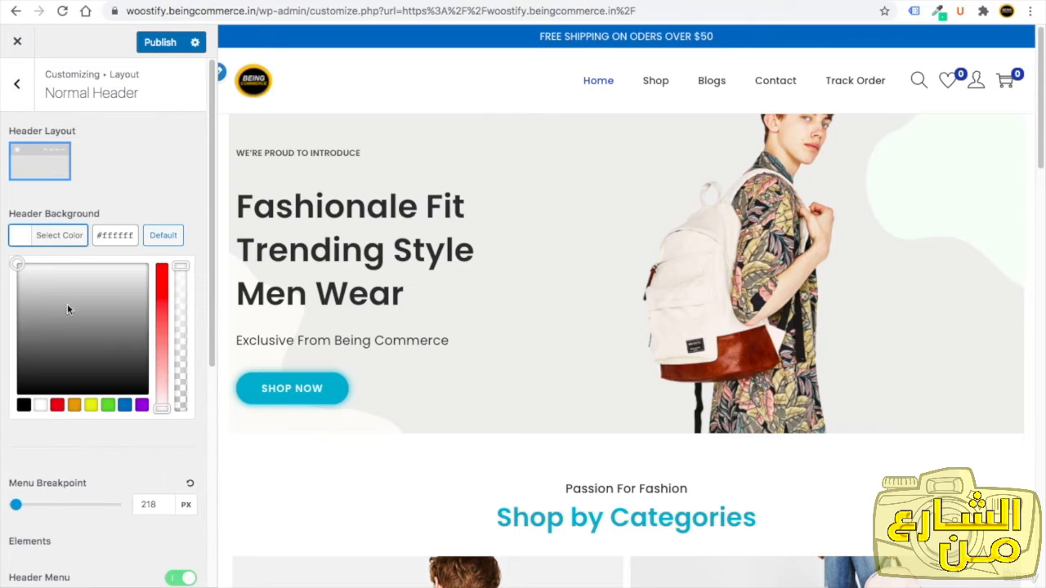
pyautogui.moveTo(67, 306); pyautogui.dragTo(15, 260)
pyautogui.click(119, 183)
pyautogui.click(27, 93)
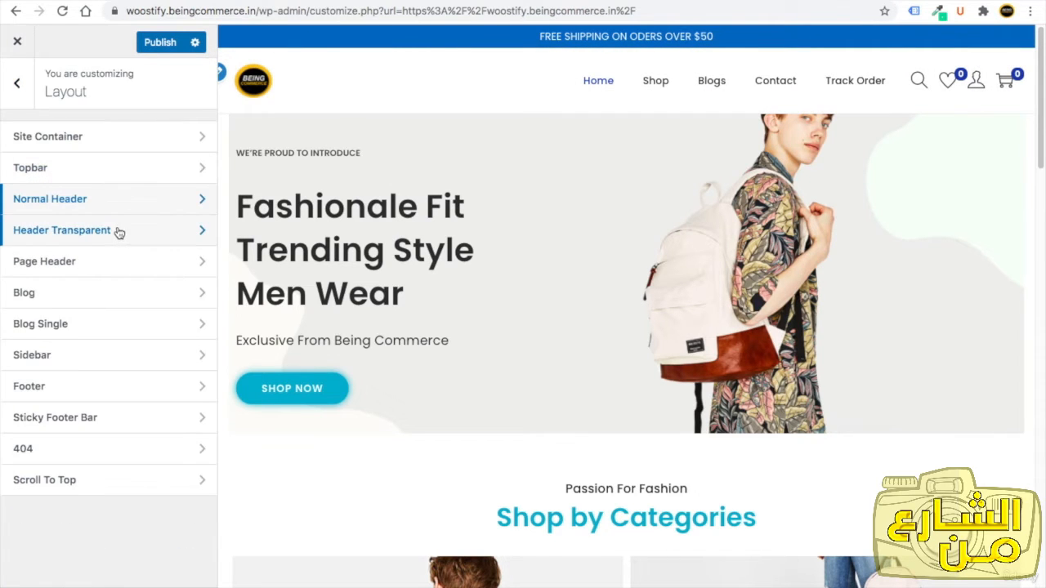
pyautogui.click(115, 229)
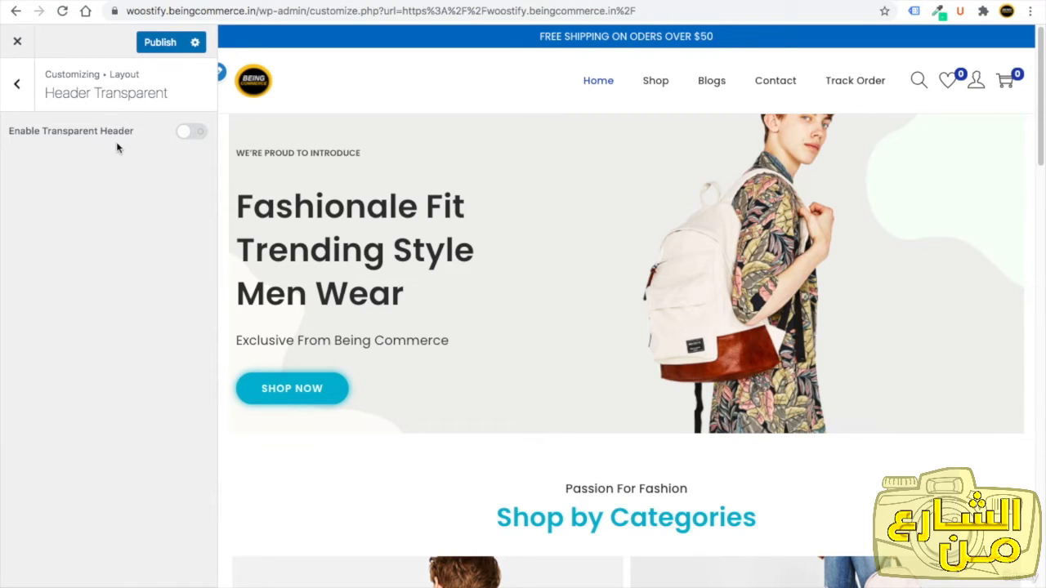
pyautogui.click(190, 132)
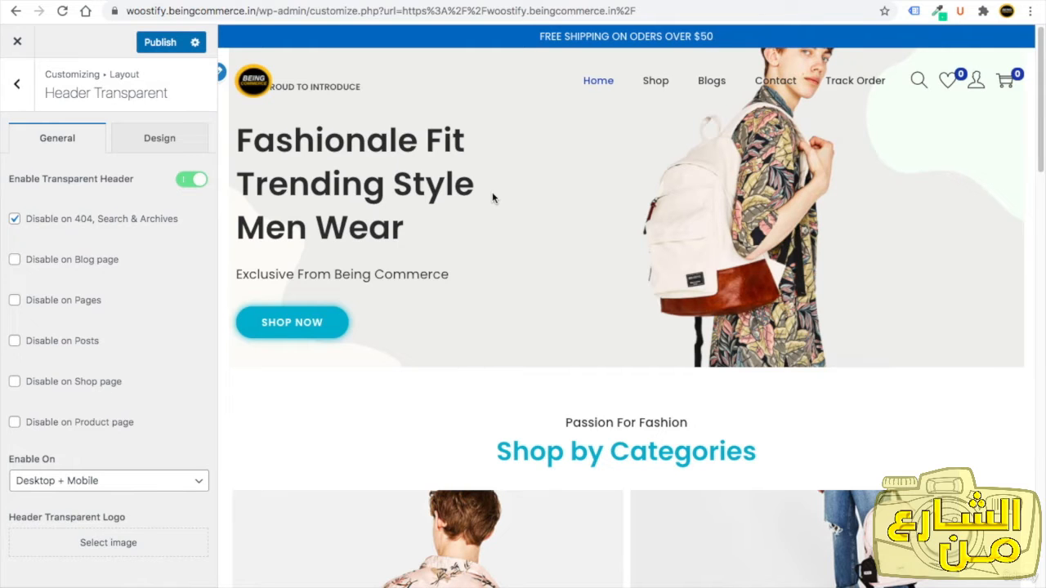
pyautogui.click(196, 180)
pyautogui.click(18, 85)
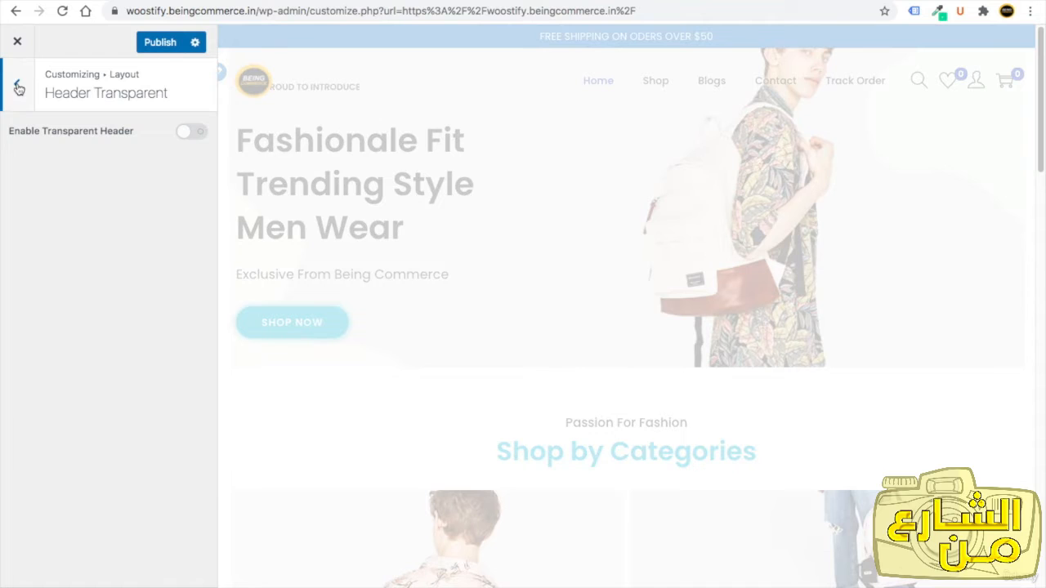
# Set the blog layout to the list style with the image beside the text.
pyautogui.click(138, 267)
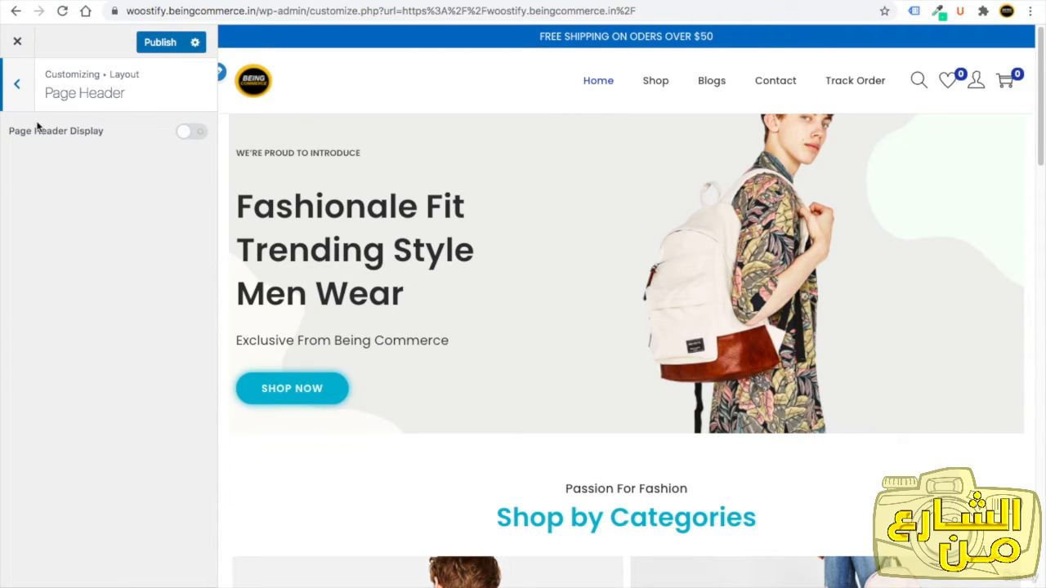
pyautogui.click(20, 92)
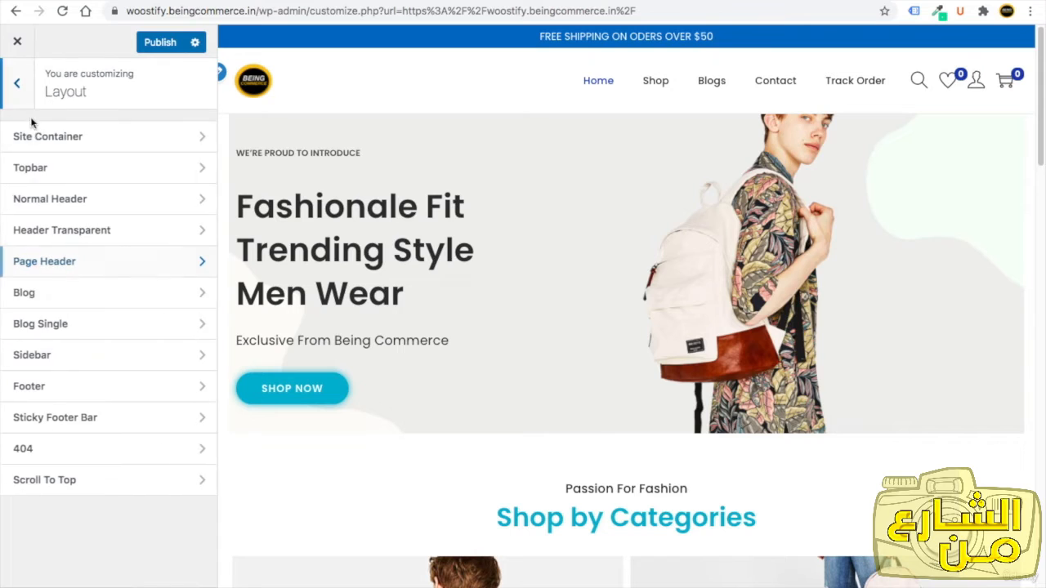
pyautogui.click(116, 302)
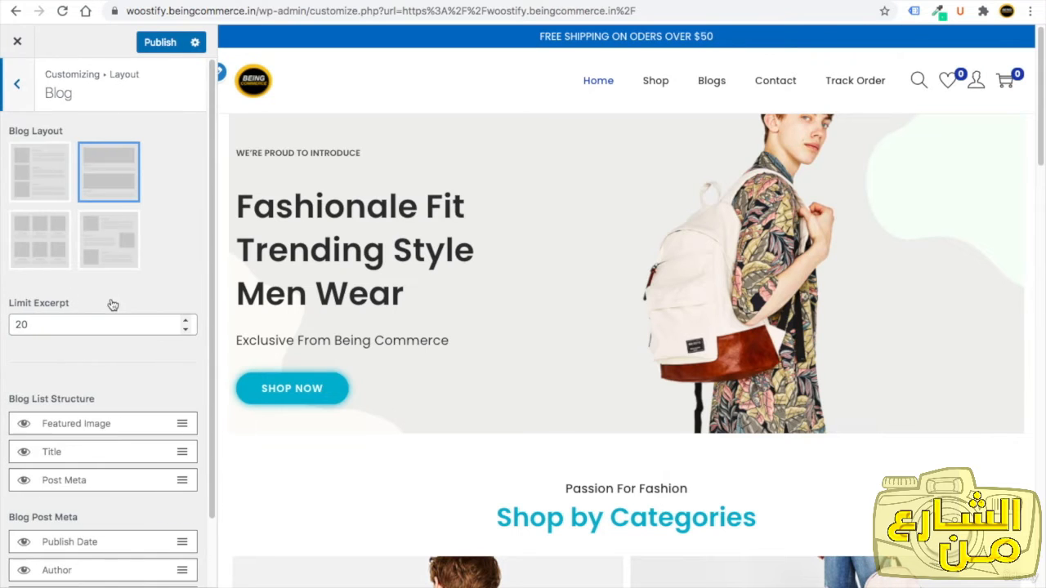
pyautogui.click(41, 180)
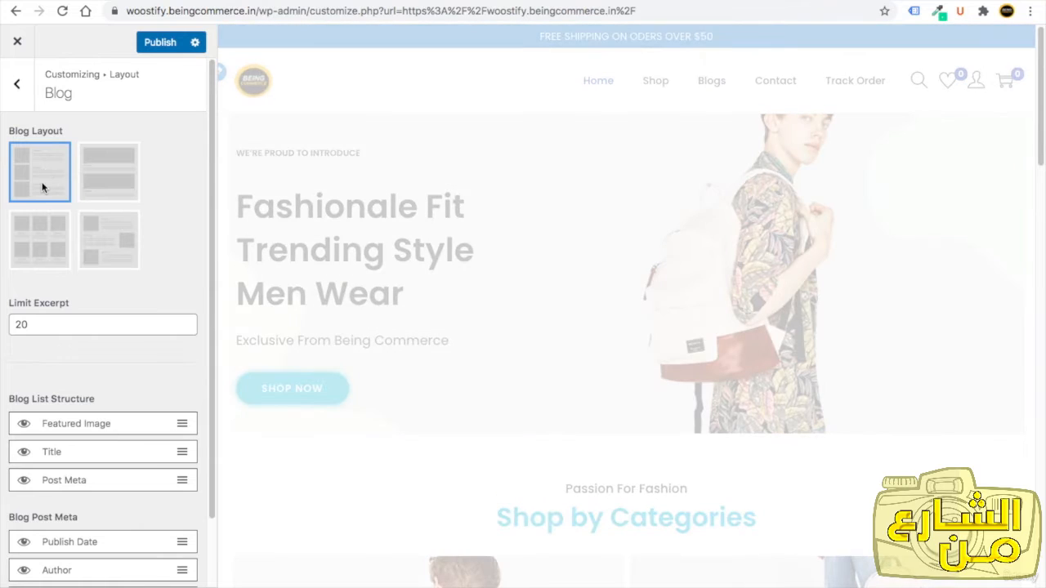
pyautogui.scroll(-1, 96, 370)
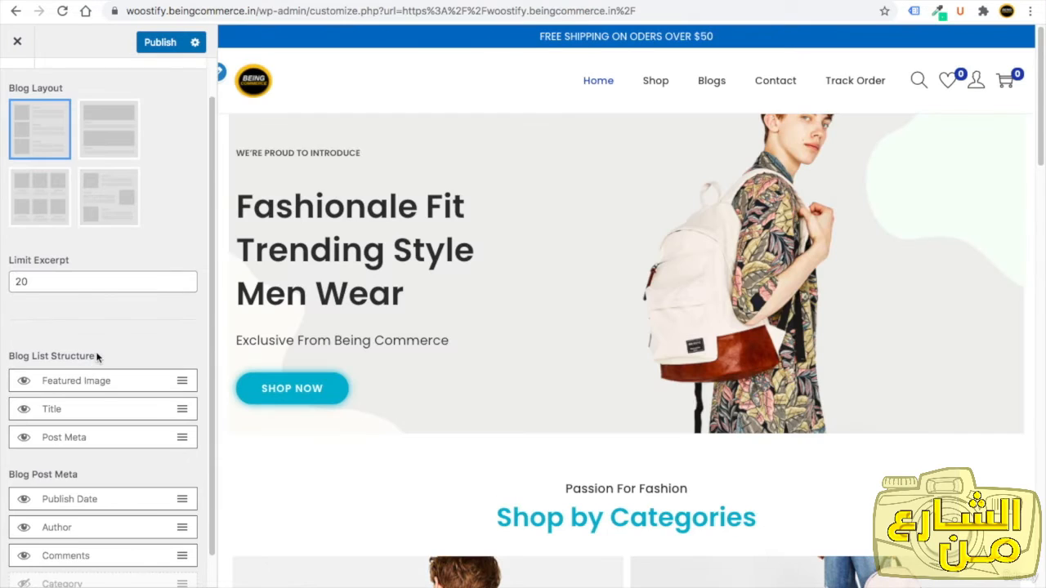
pyautogui.scroll(-1, 96, 356)
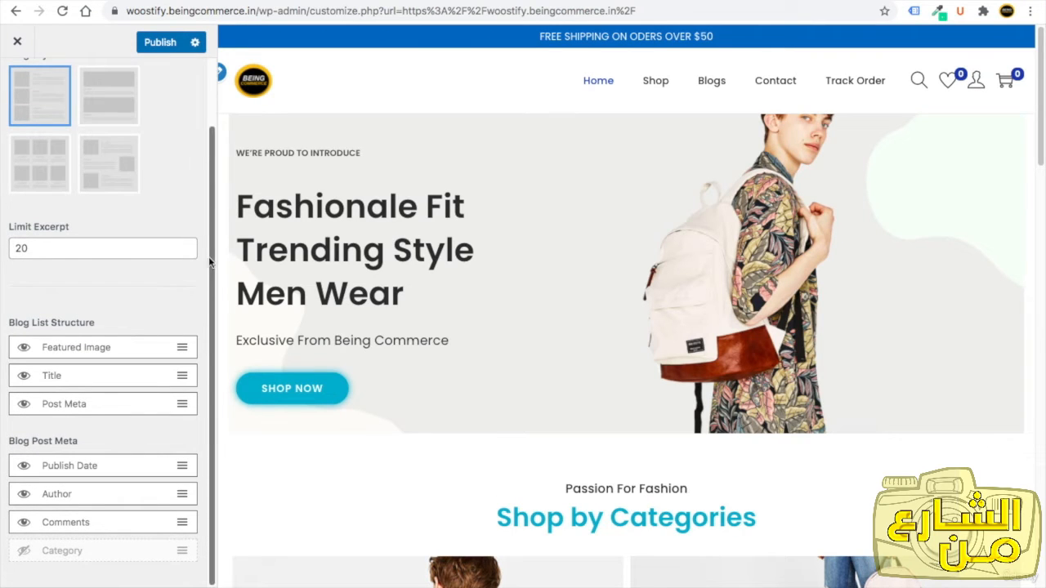
pyautogui.click(24, 381)
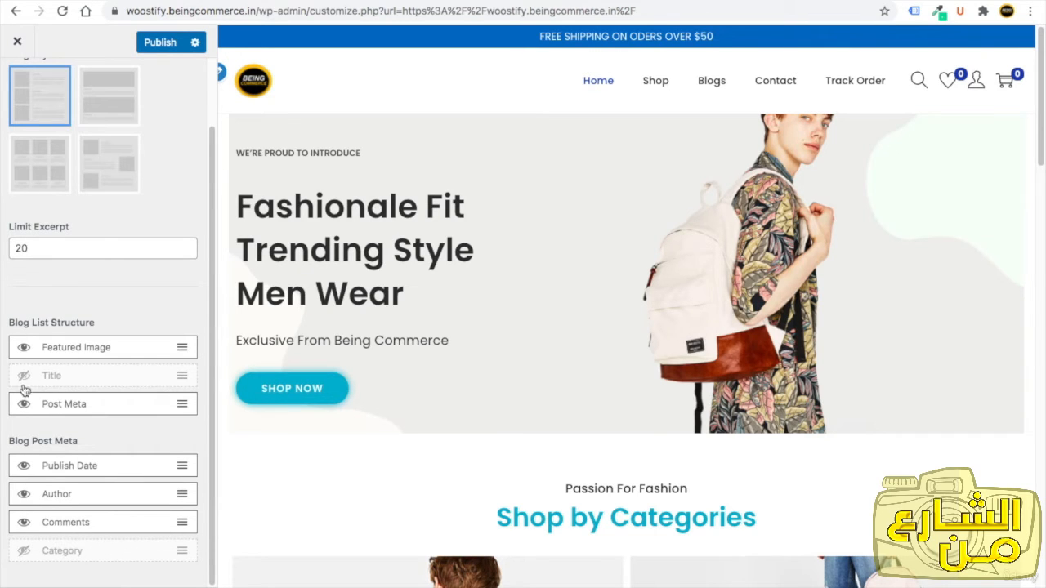
pyautogui.click(23, 381)
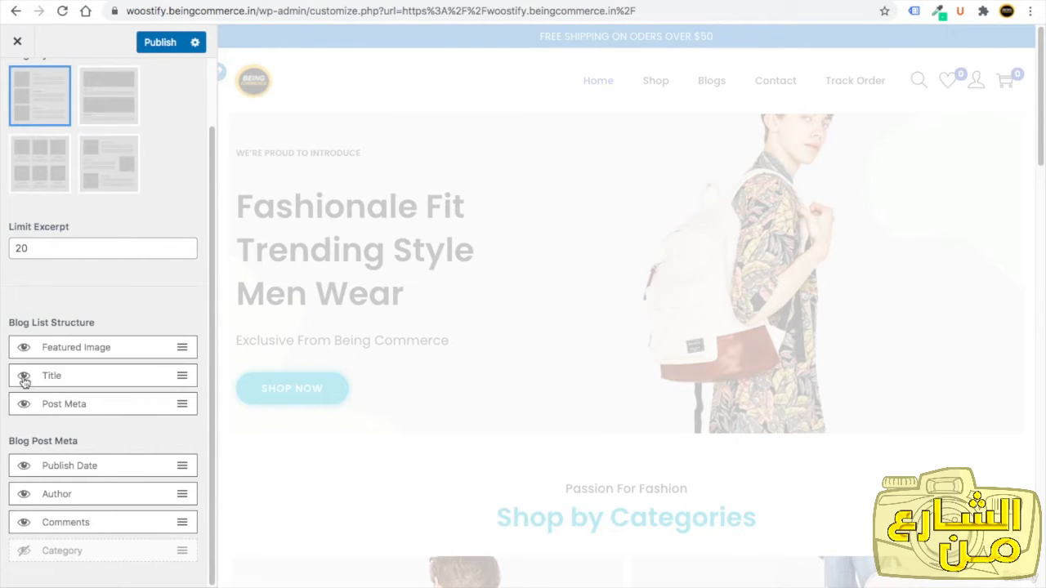
pyautogui.scroll(2, 23, 381)
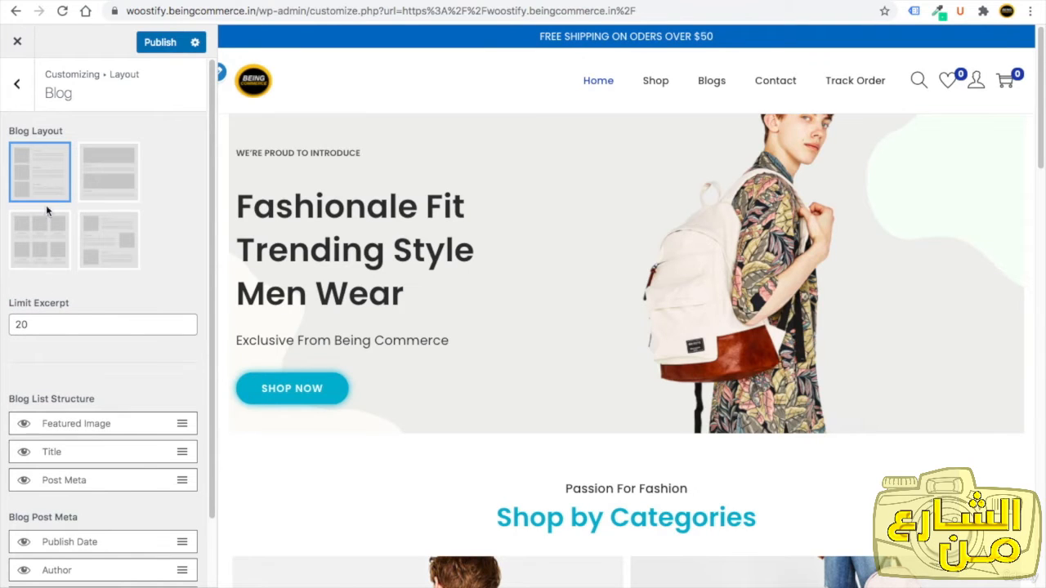
pyautogui.click(16, 82)
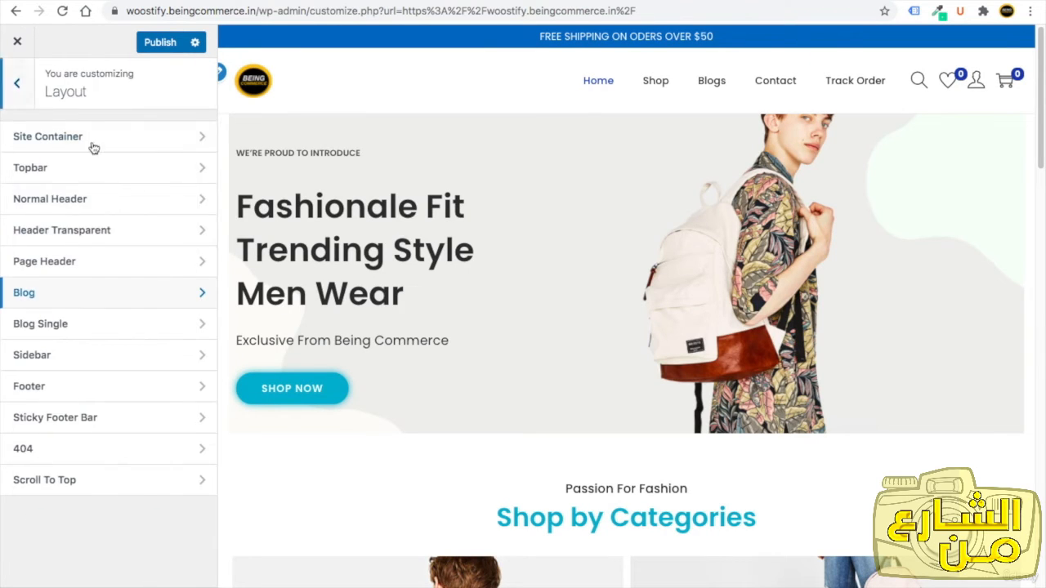
# Set the Shop/Product Archive sidebar to Left sidebar and publish the change.
pyautogui.click(78, 360)
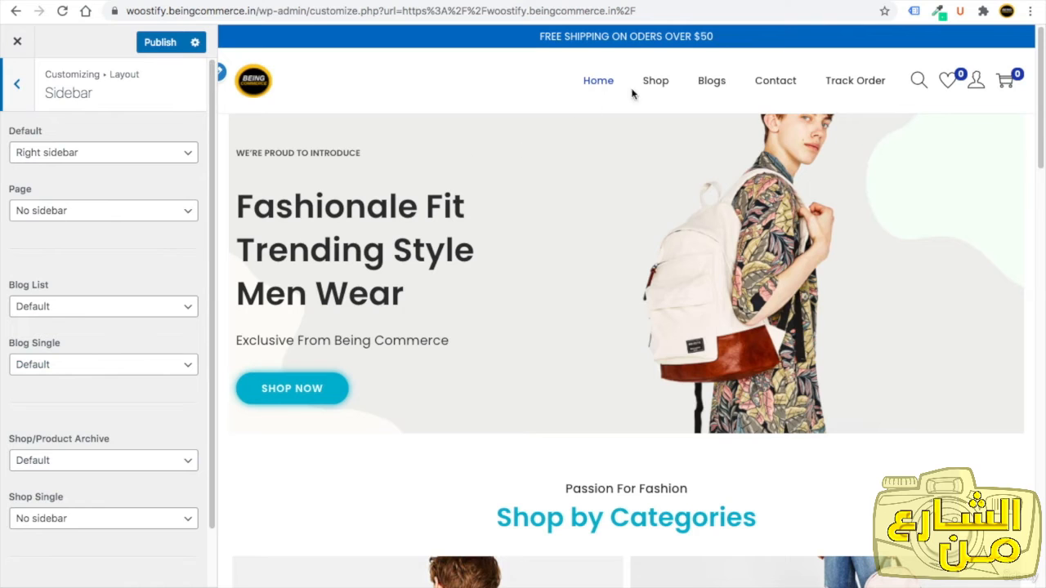
pyautogui.click(656, 83)
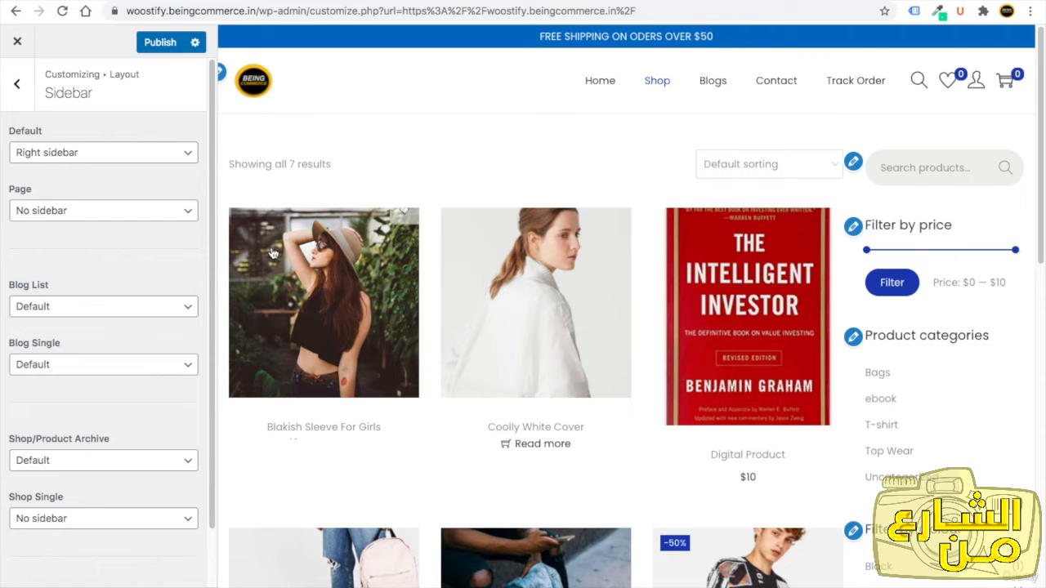
pyautogui.click(86, 461)
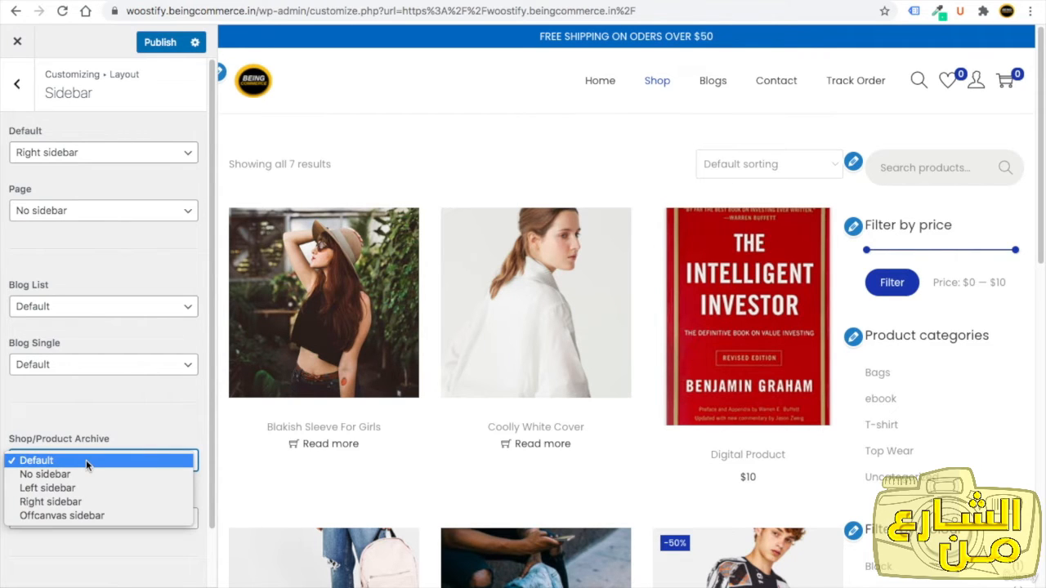
pyautogui.click(82, 488)
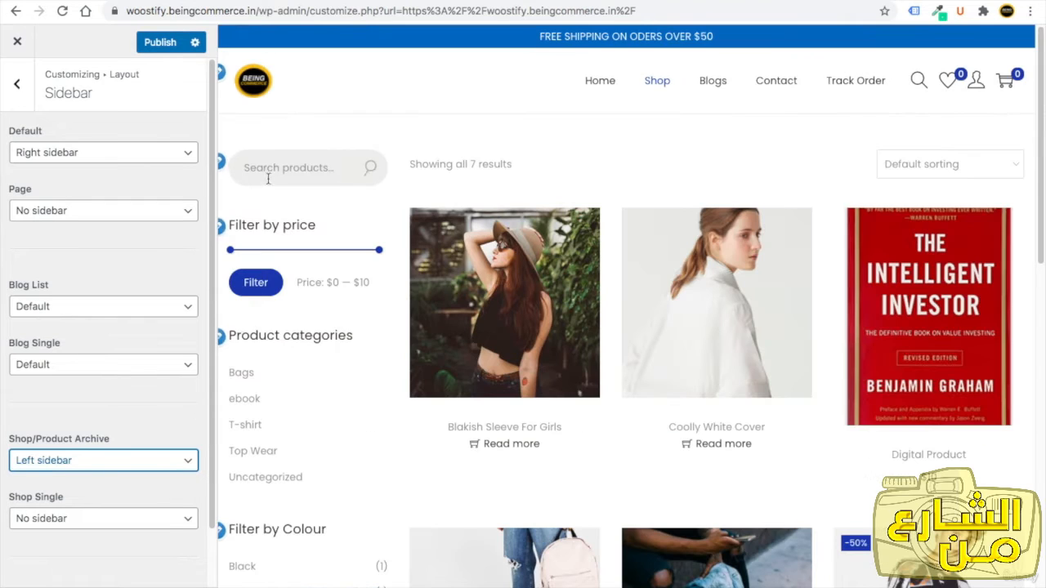
pyautogui.scroll(-3, 362, 357)
pyautogui.scroll(-5, 362, 356)
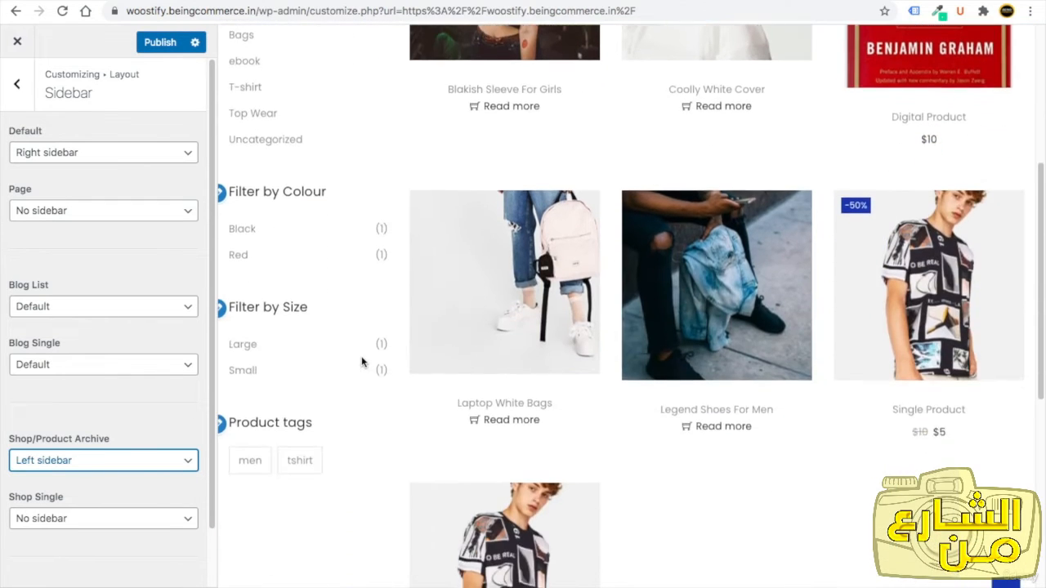
pyautogui.scroll(8, 361, 356)
pyautogui.click(164, 42)
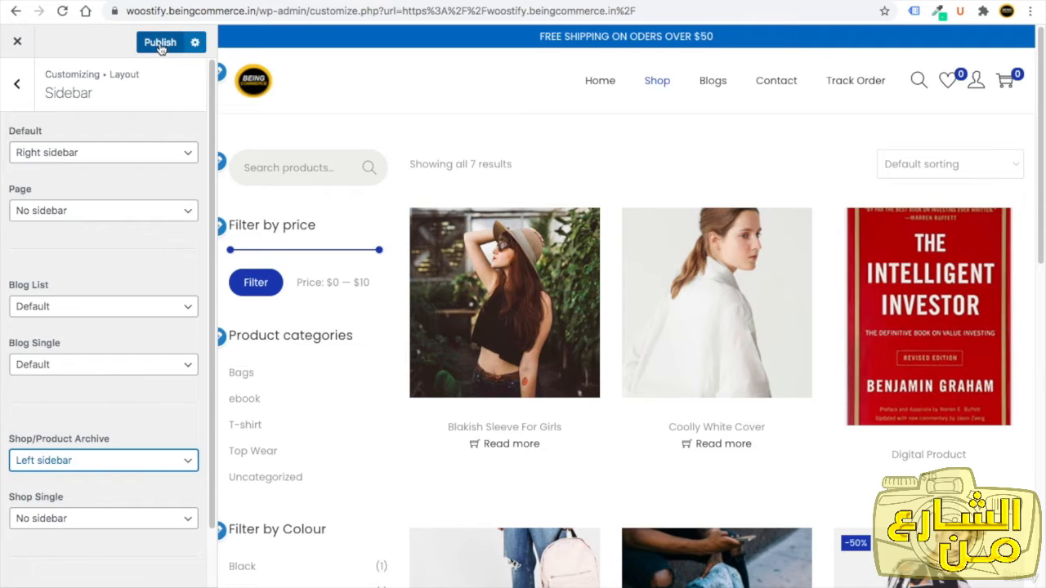
pyautogui.click(18, 84)
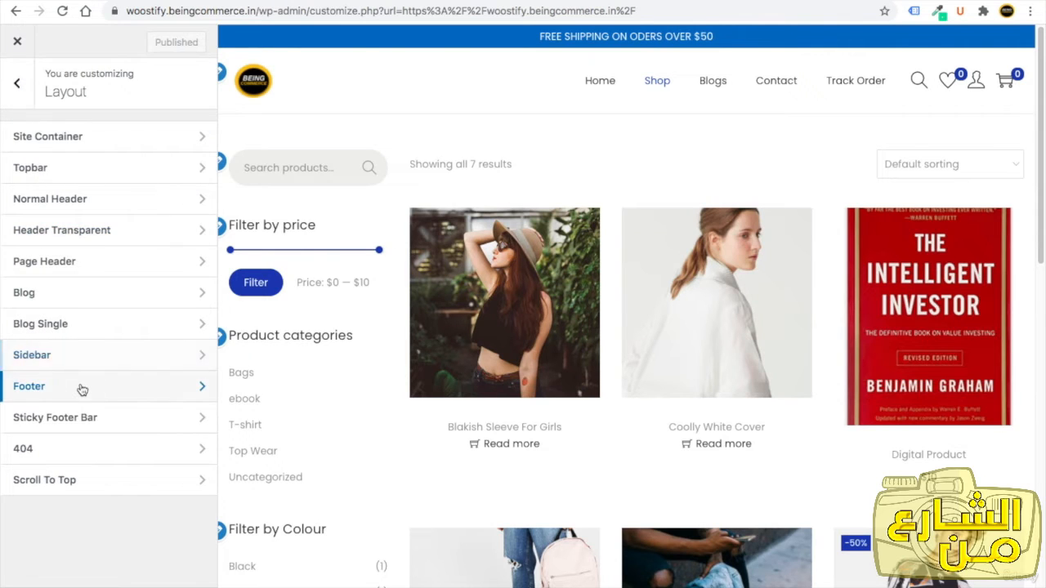
# Remove "Powered by [theme_author]" from the footer's custom text.
pyautogui.click(78, 386)
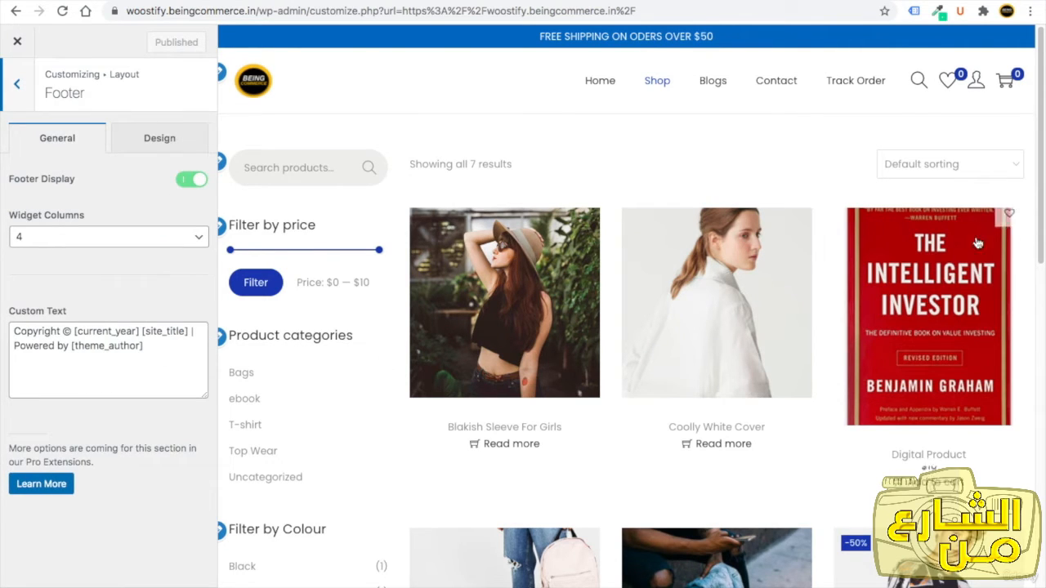
pyautogui.moveTo(1041, 222); pyautogui.dragTo(1040, 576)
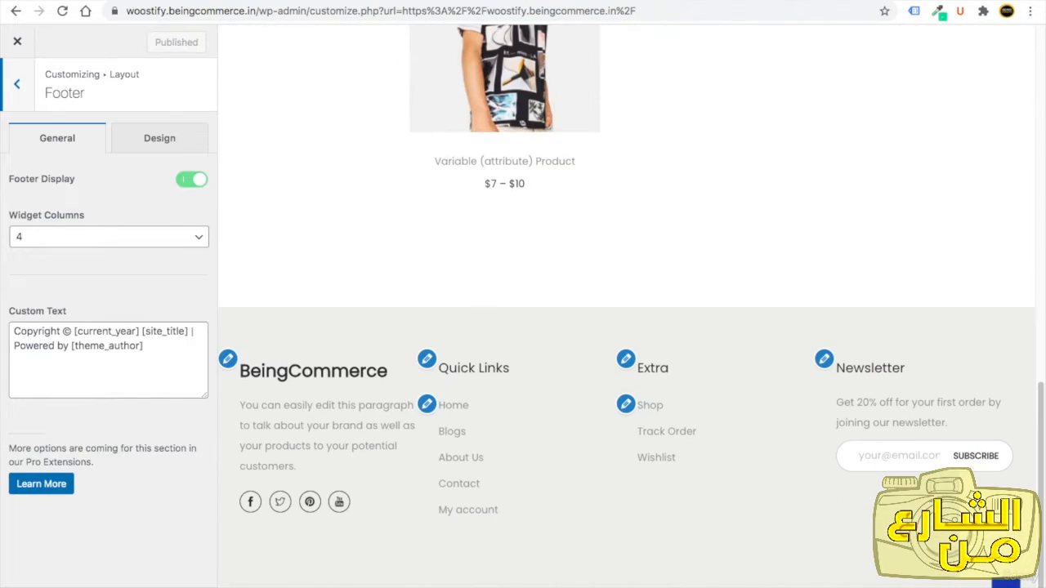
pyautogui.moveTo(488, 587); pyautogui.dragTo(782, 587)
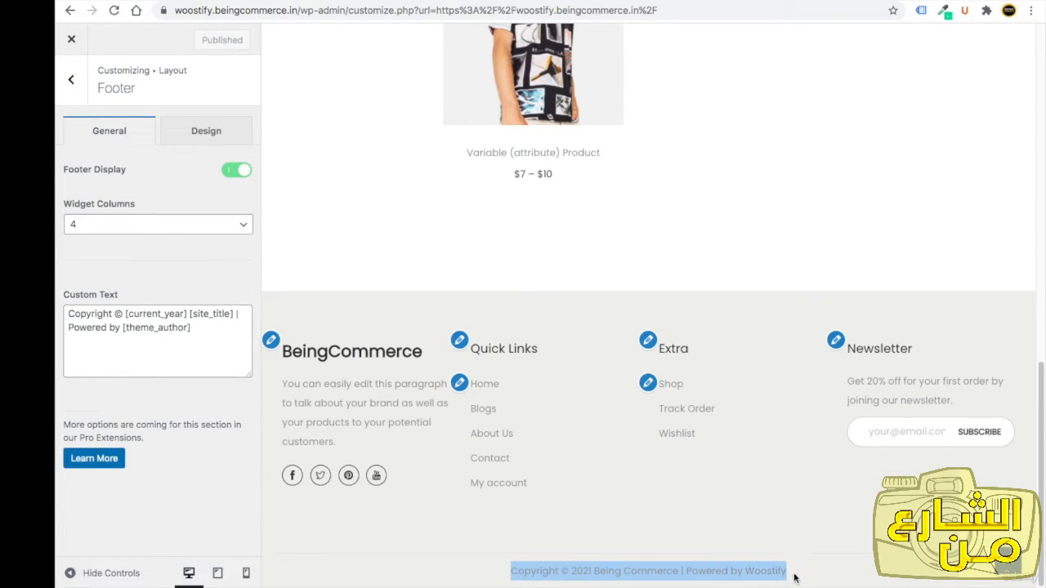
pyautogui.click(789, 573)
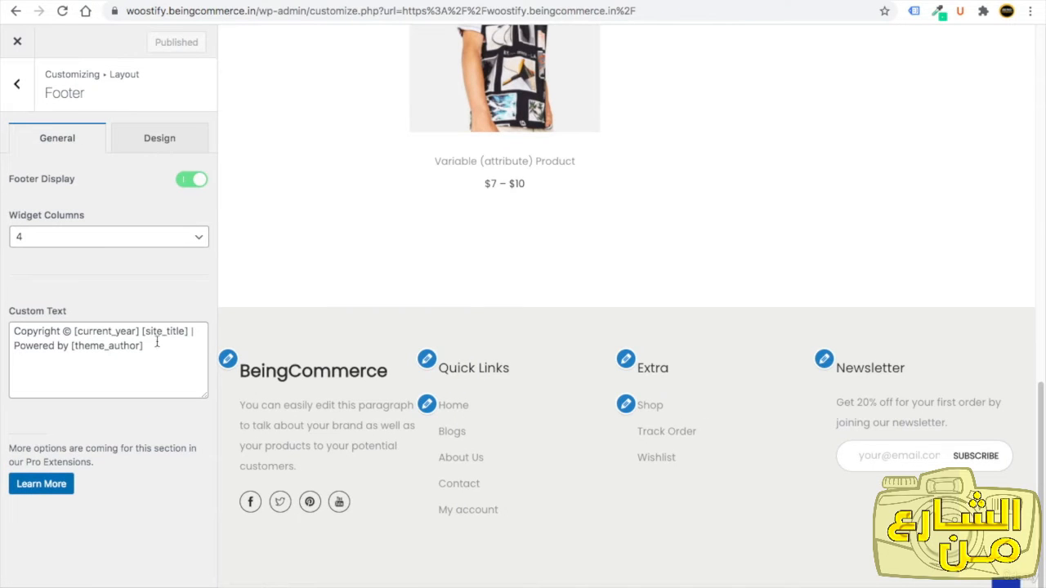
pyautogui.moveTo(142, 347); pyautogui.dragTo(6, 349)
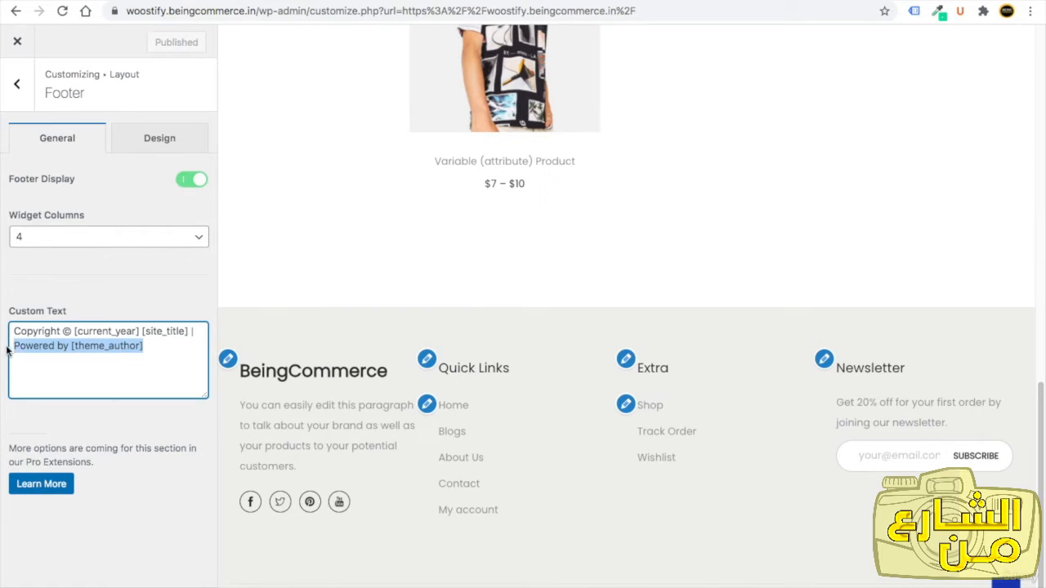
pyautogui.press('BackSpace')
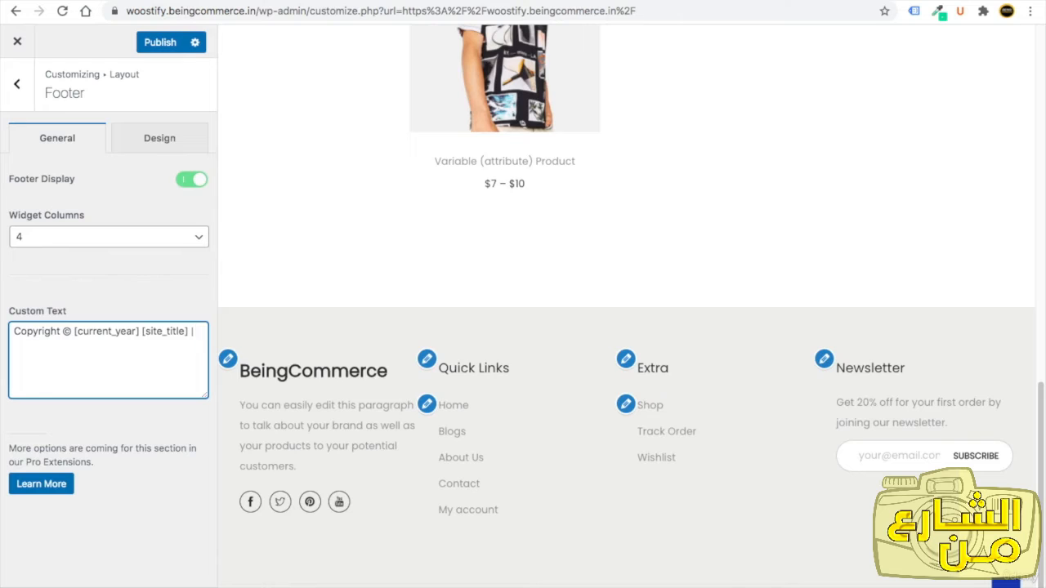
pyautogui.press('BackSpace')
# Reduce the footer space to 23 px in the footer design settings.
pyautogui.click(158, 144)
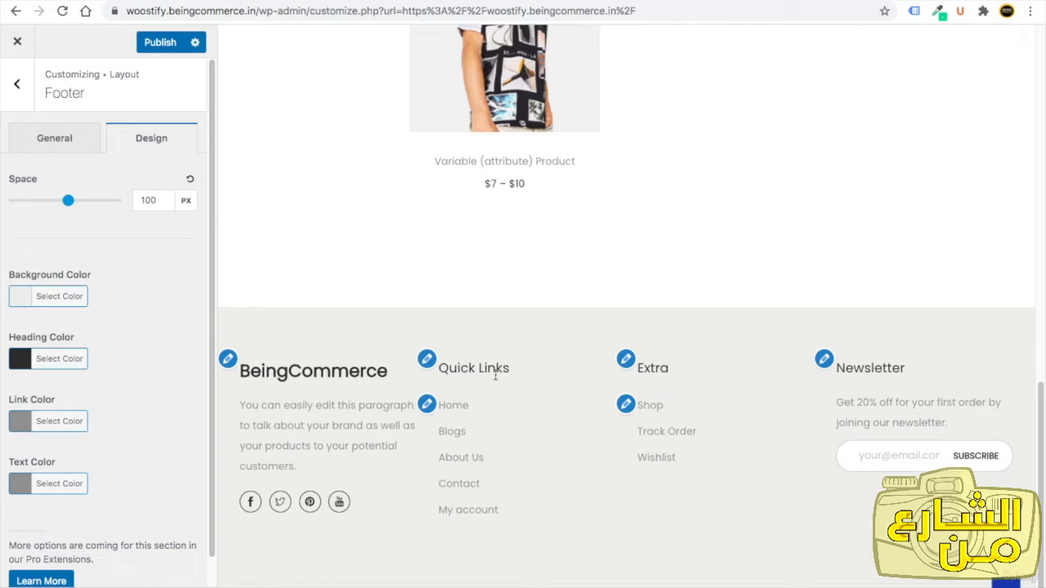
pyautogui.moveTo(508, 369); pyautogui.dragTo(456, 367)
pyautogui.moveTo(670, 369); pyautogui.dragTo(651, 367)
pyautogui.moveTo(68, 200); pyautogui.dragTo(24, 200)
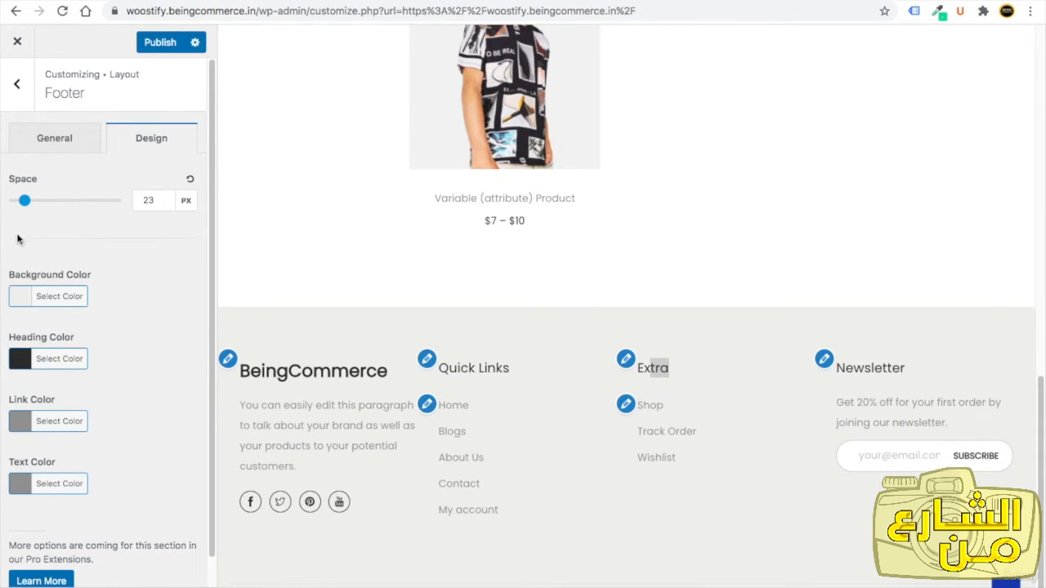
pyautogui.click(16, 92)
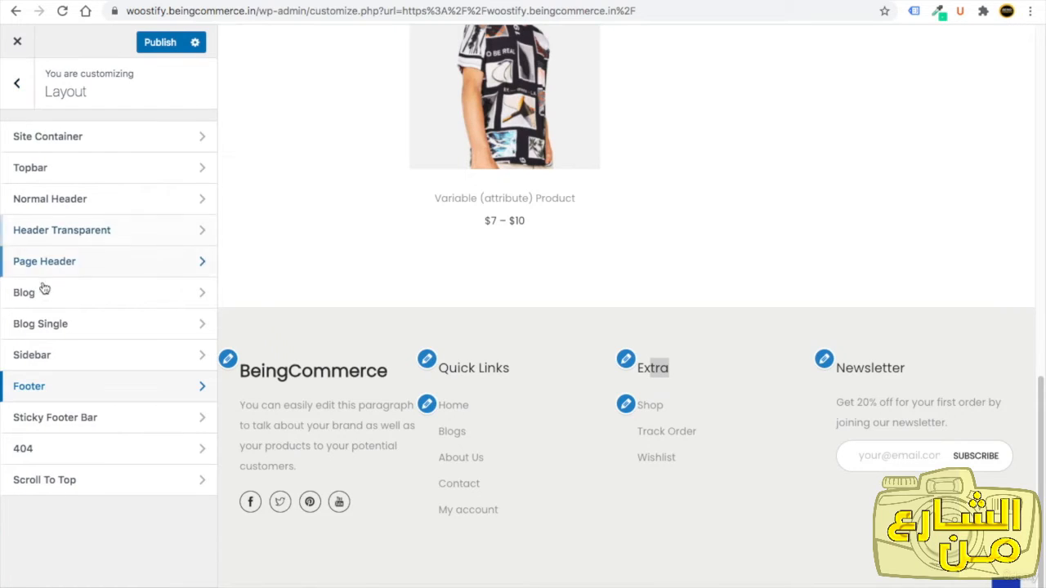
# Set the scroll-to-top icon size to 25 px in its design settings and publish the change.
pyautogui.click(68, 482)
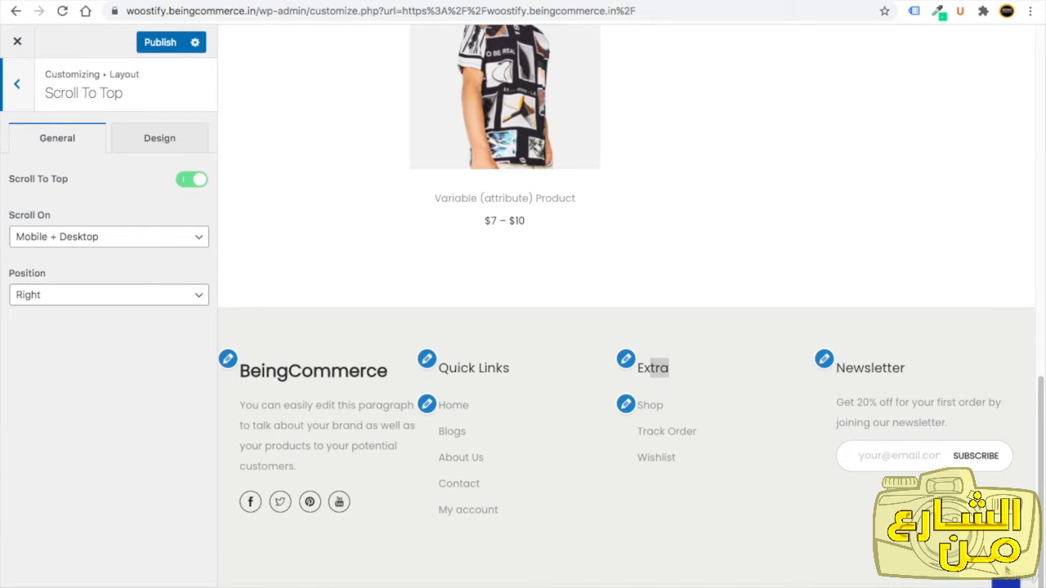
pyautogui.click(1006, 579)
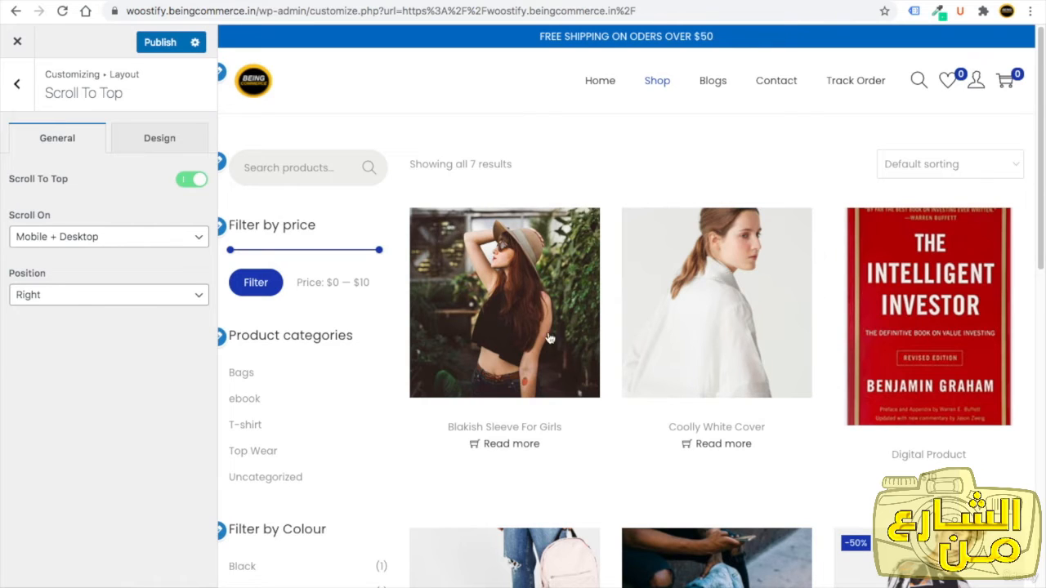
pyautogui.moveTo(43, 96); pyautogui.dragTo(122, 93)
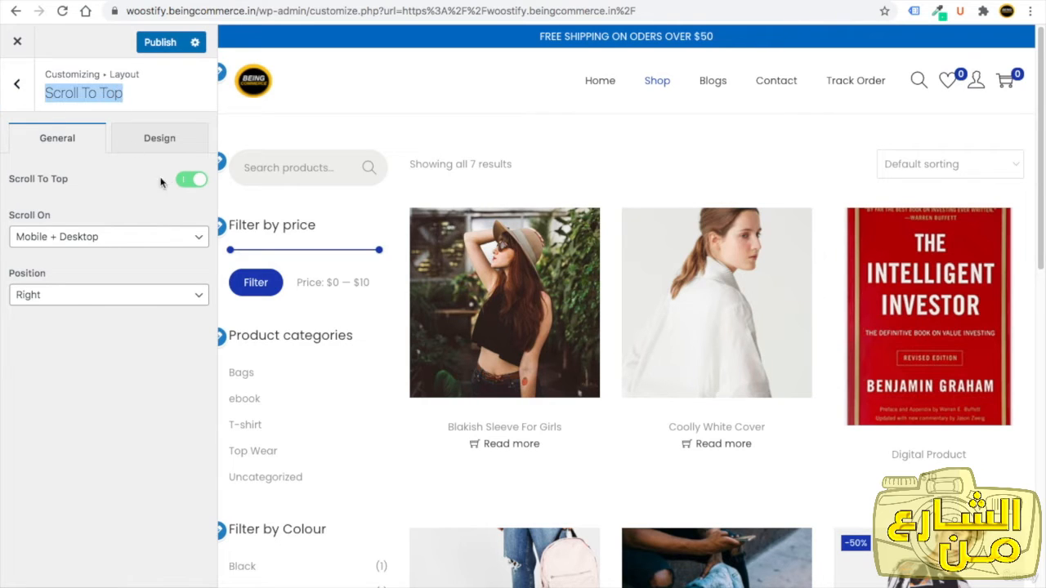
pyautogui.click(149, 144)
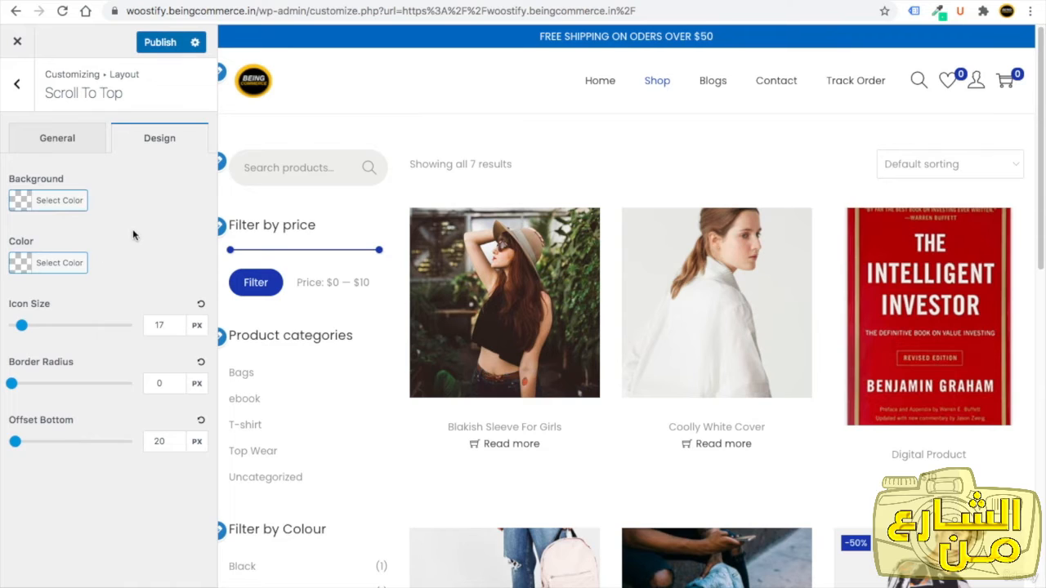
pyautogui.doubleClick(158, 323)
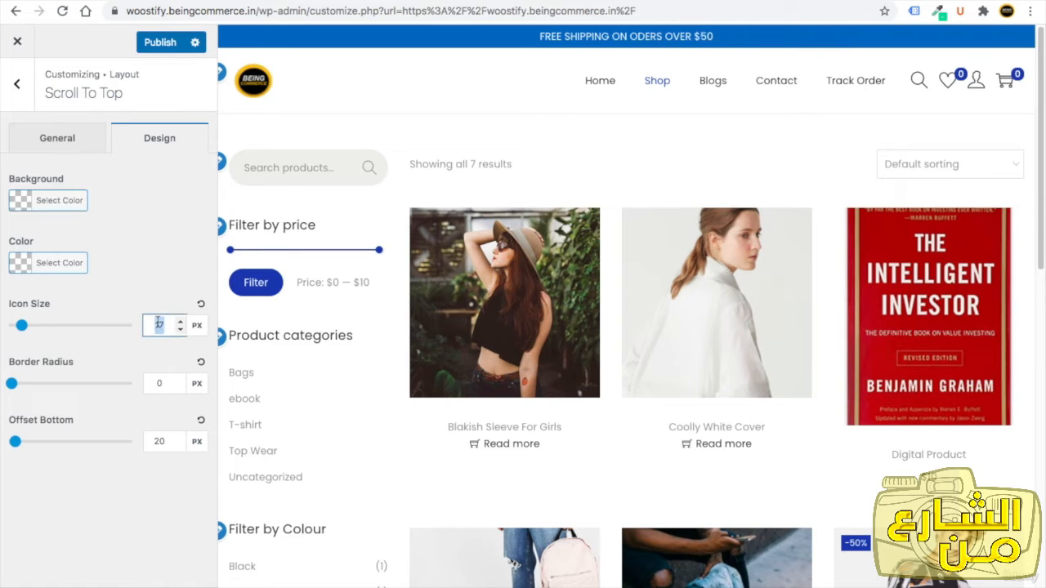
pyautogui.write('24')
pyautogui.scroll(-10, 300, 423)
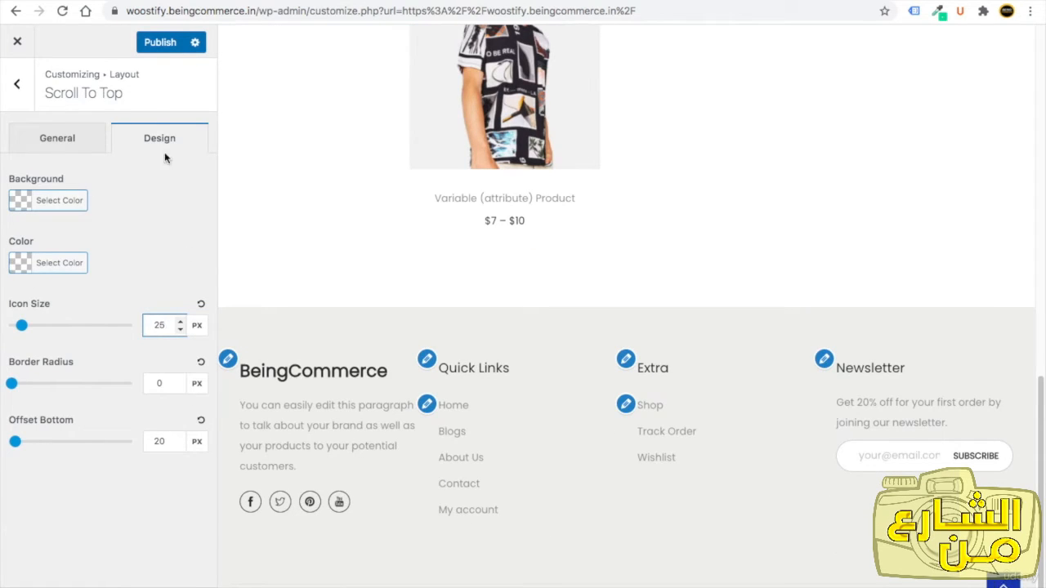
pyautogui.click(155, 45)
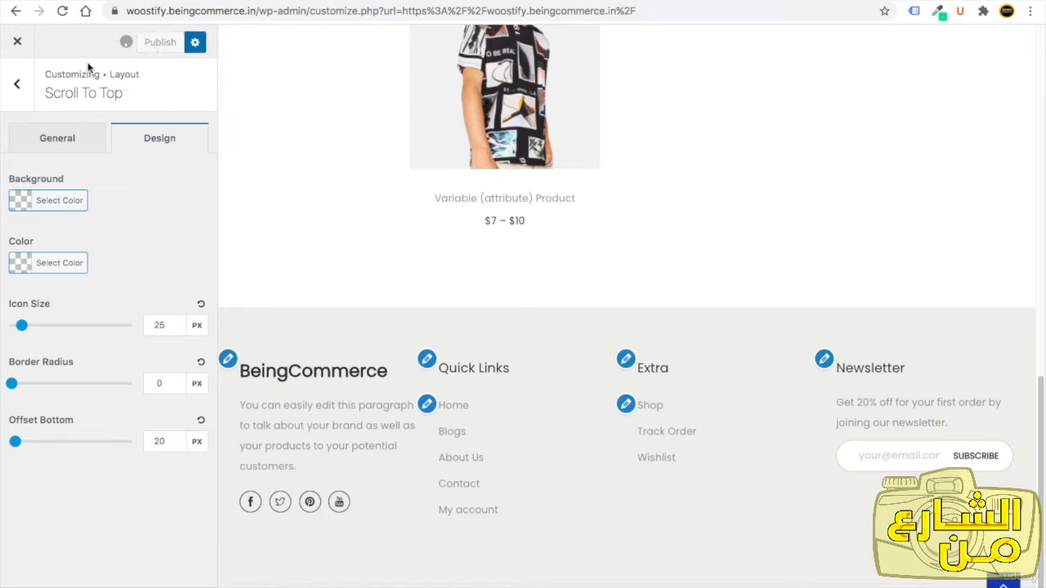
# Set the site's theme colour to #22adc9 and publish the change.
pyautogui.click(18, 97)
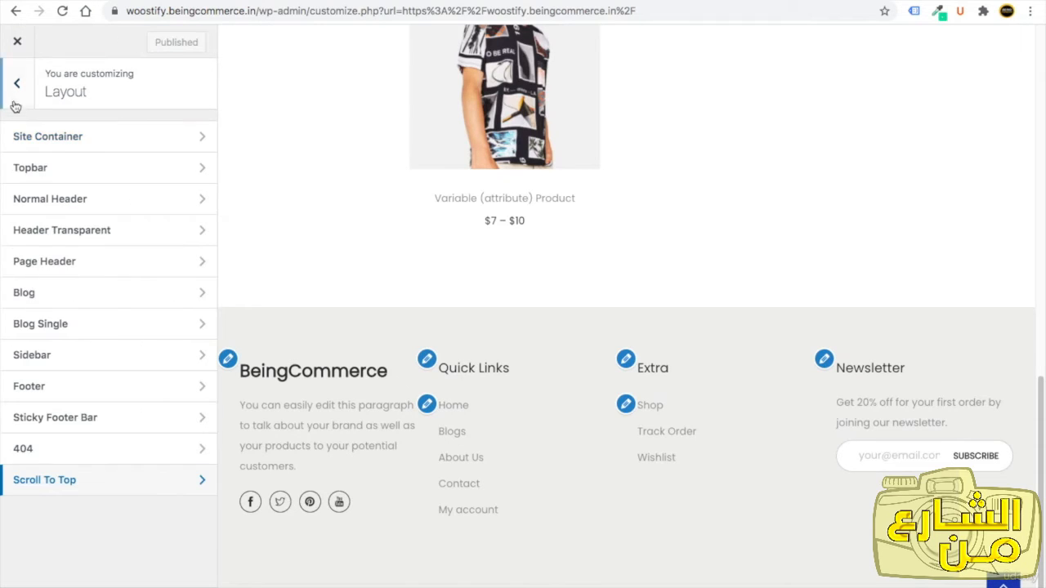
pyautogui.click(18, 92)
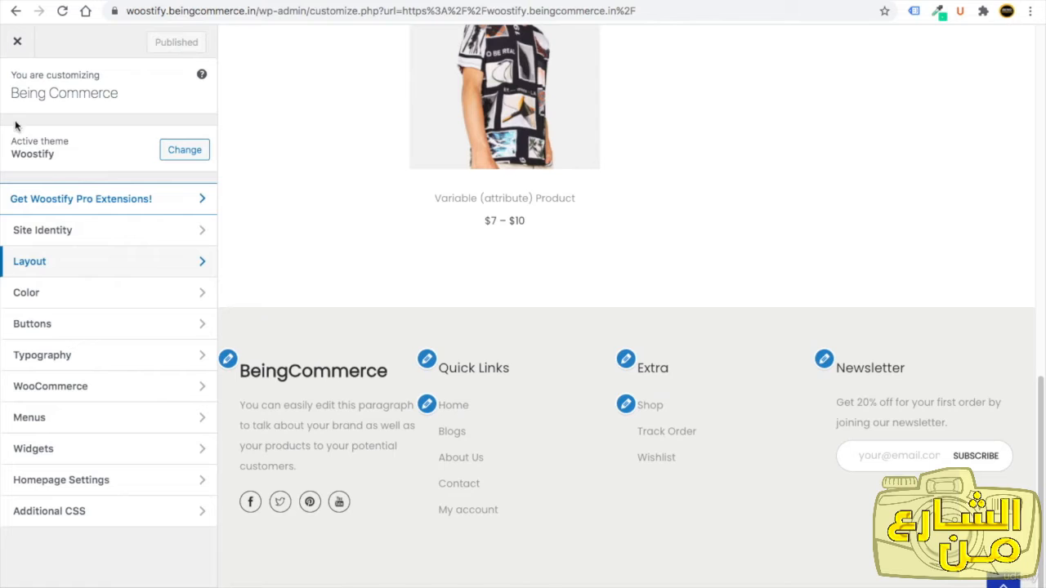
pyautogui.click(55, 297)
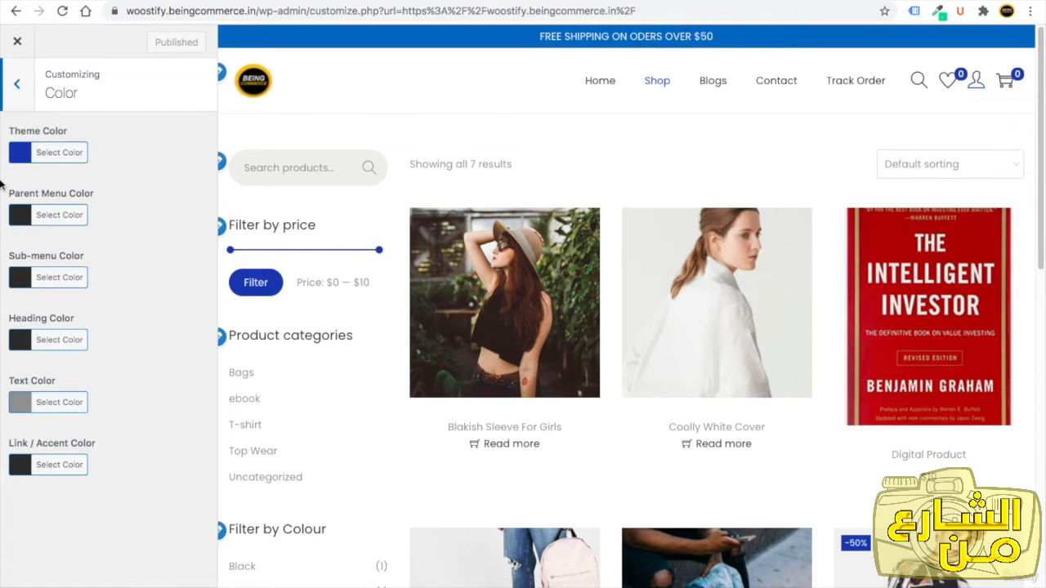
pyautogui.click(22, 155)
pyautogui.doubleClick(104, 151)
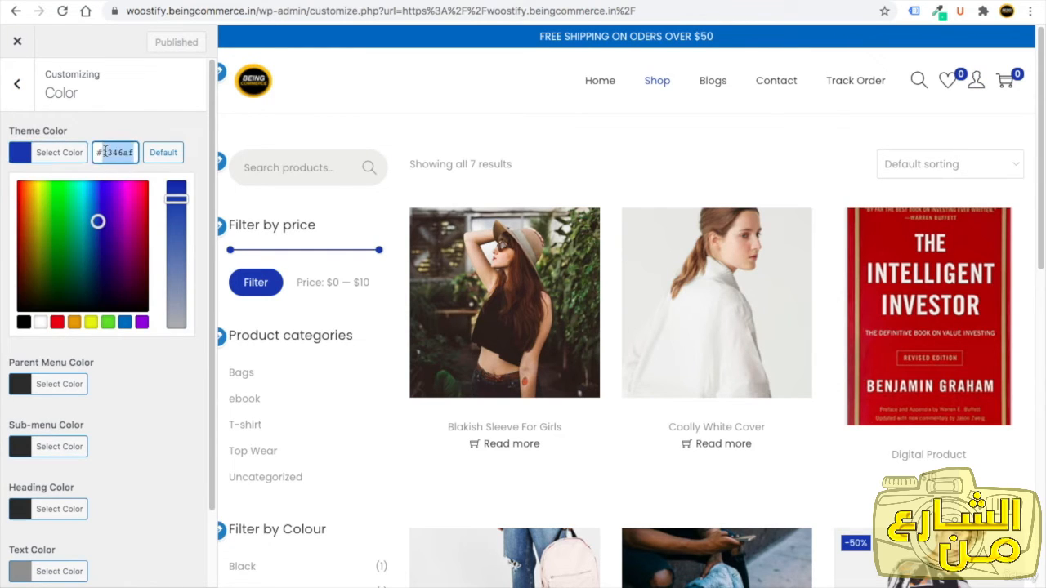
pyautogui.write('2222aa')
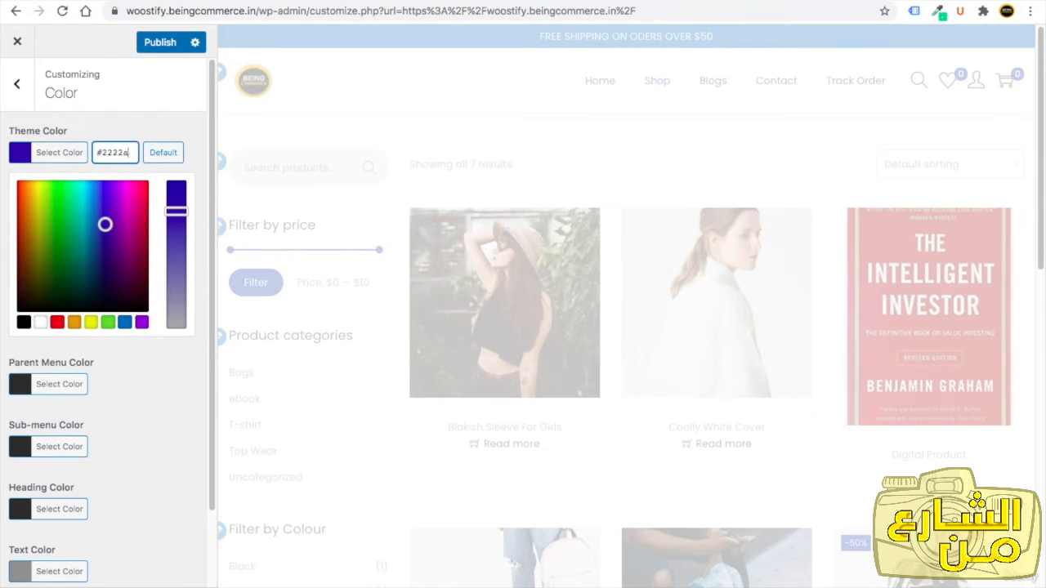
pyautogui.press('BackSpace')
pyautogui.press('BackSpace')
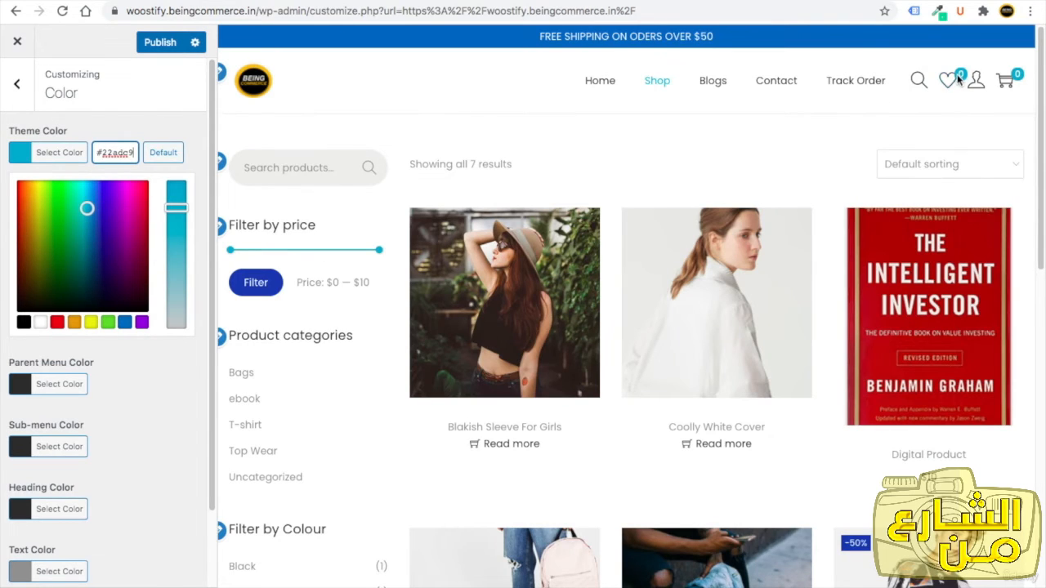
pyautogui.click(603, 85)
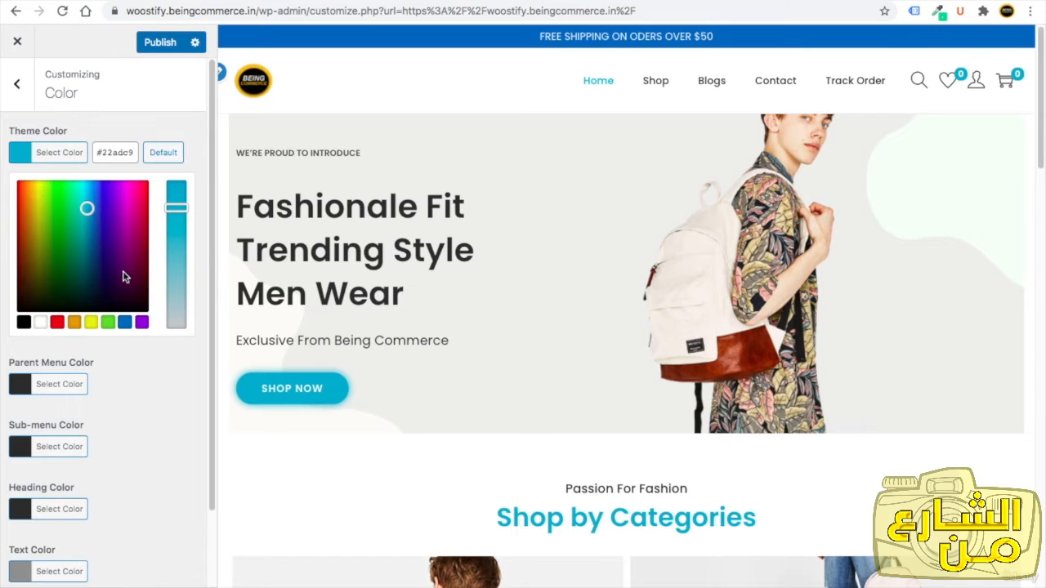
pyautogui.scroll(-2, 82, 409)
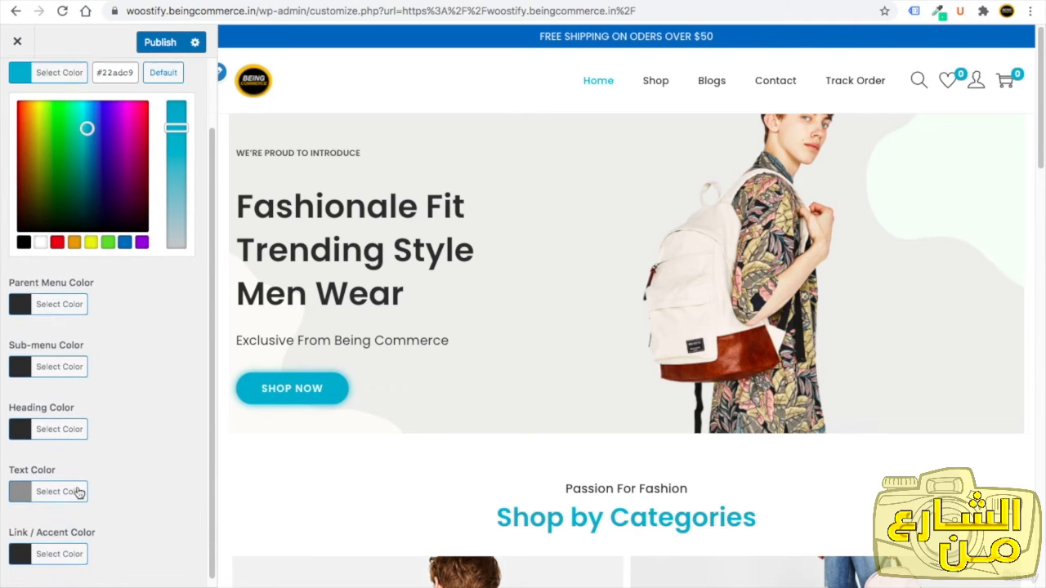
pyautogui.scroll(2, 130, 318)
pyautogui.click(165, 44)
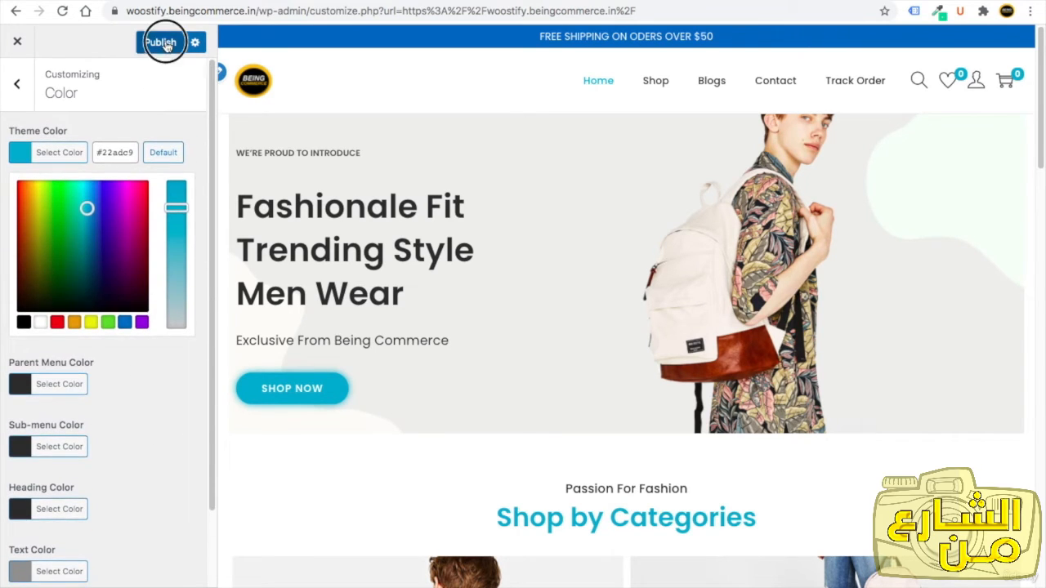
# Set the button background colour to #22adc9 and publish the change.
pyautogui.click(17, 83)
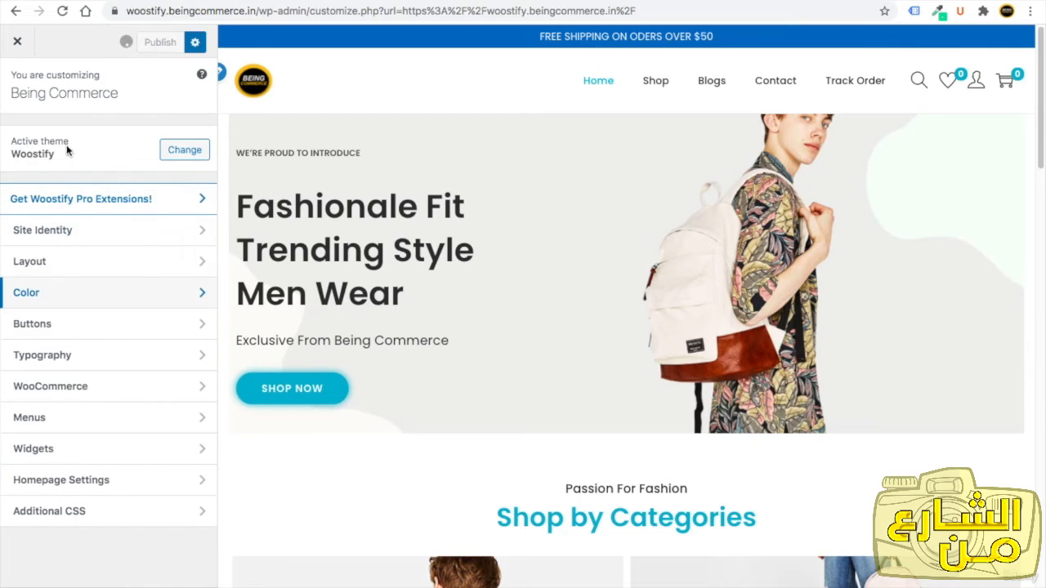
pyautogui.click(80, 328)
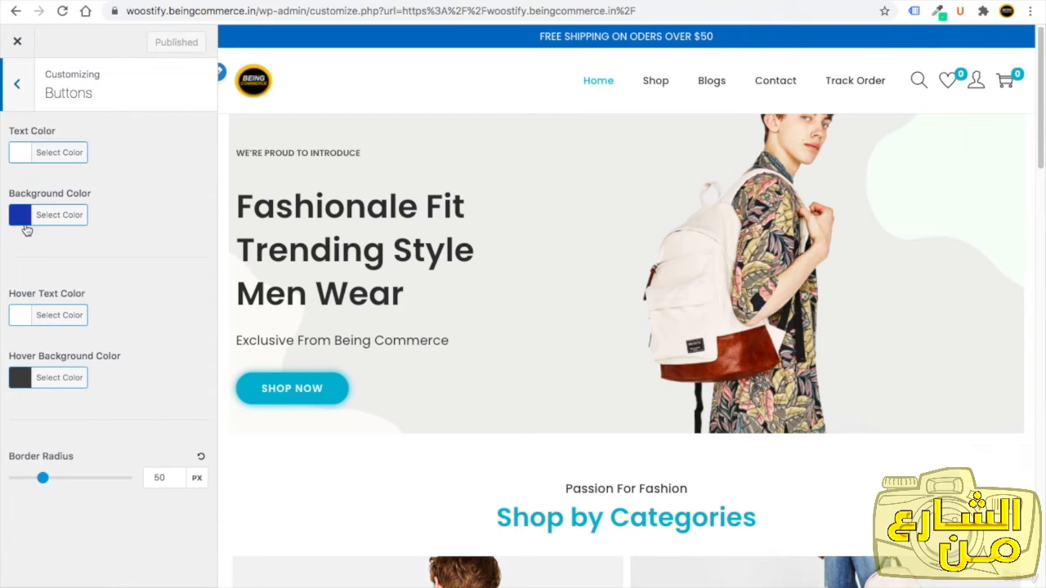
pyautogui.click(654, 82)
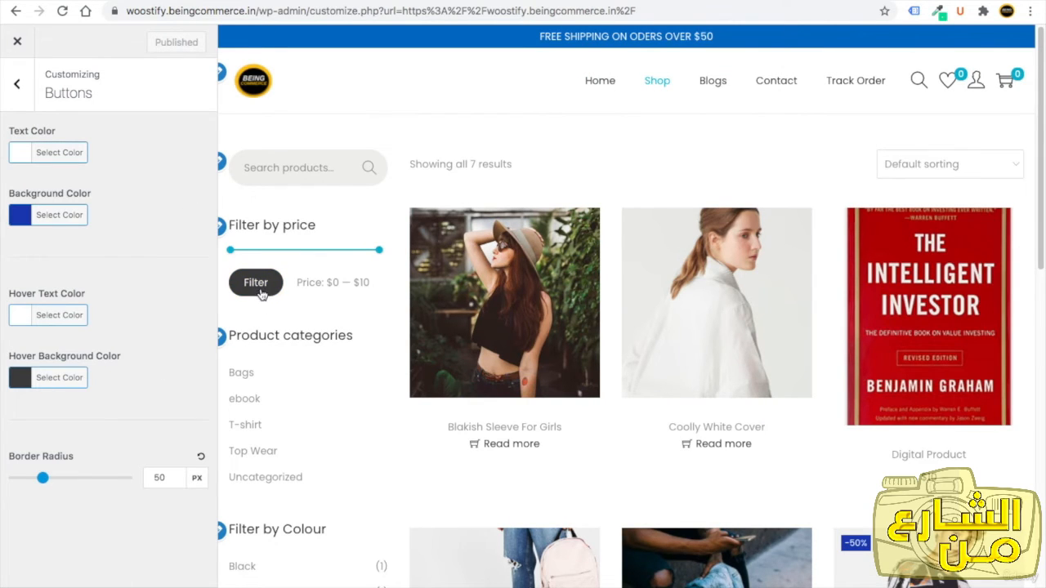
pyautogui.click(22, 218)
pyautogui.tripleClick(115, 214)
pyautogui.write('#22adc9')
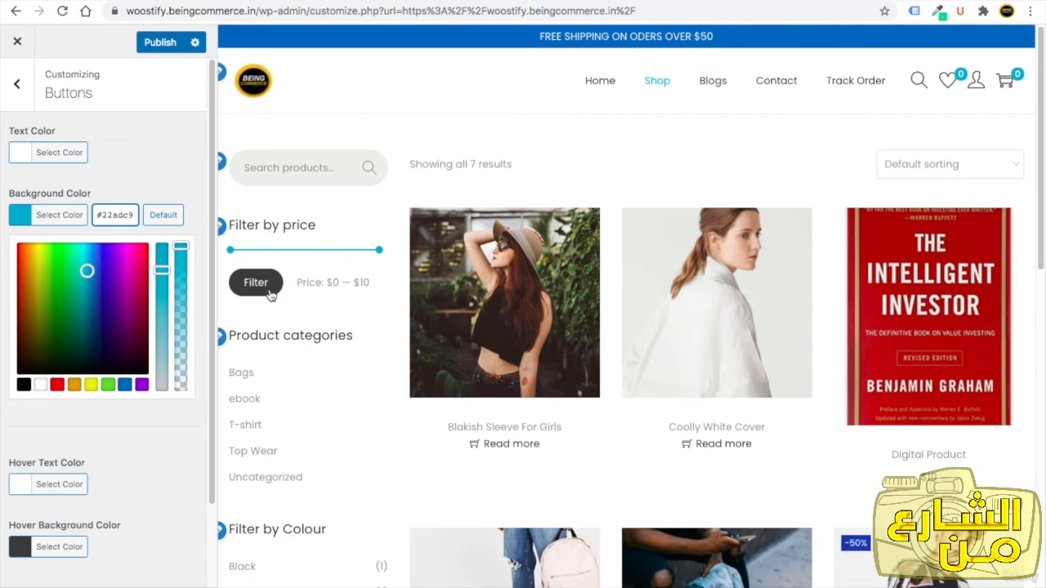
pyautogui.click(123, 133)
pyautogui.click(157, 44)
# Set the site's text colour to #474747 and publish the change.
pyautogui.click(27, 97)
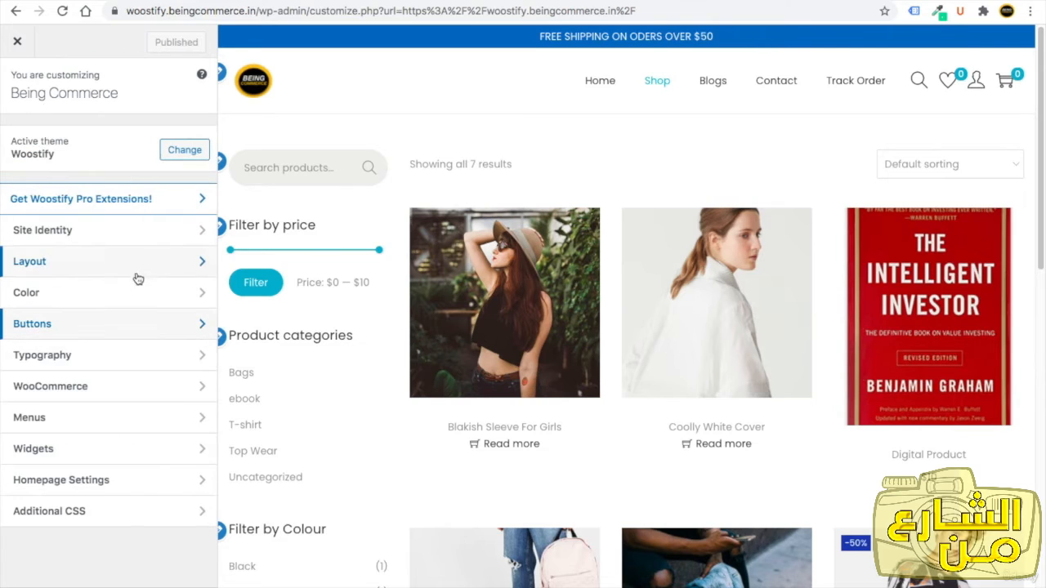
pyautogui.click(86, 294)
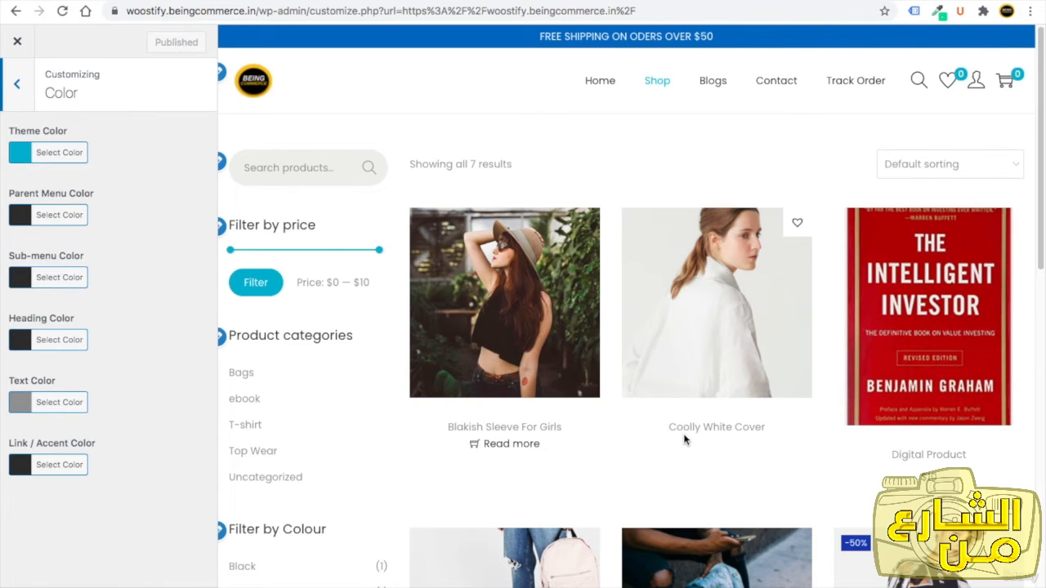
pyautogui.click(25, 403)
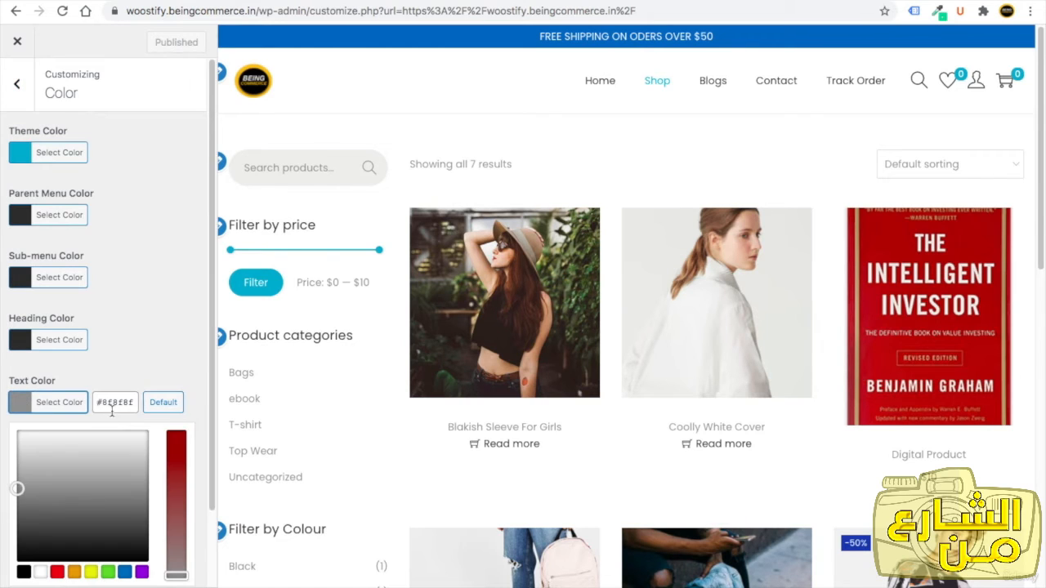
pyautogui.doubleClick(114, 404)
pyautogui.write('447744')
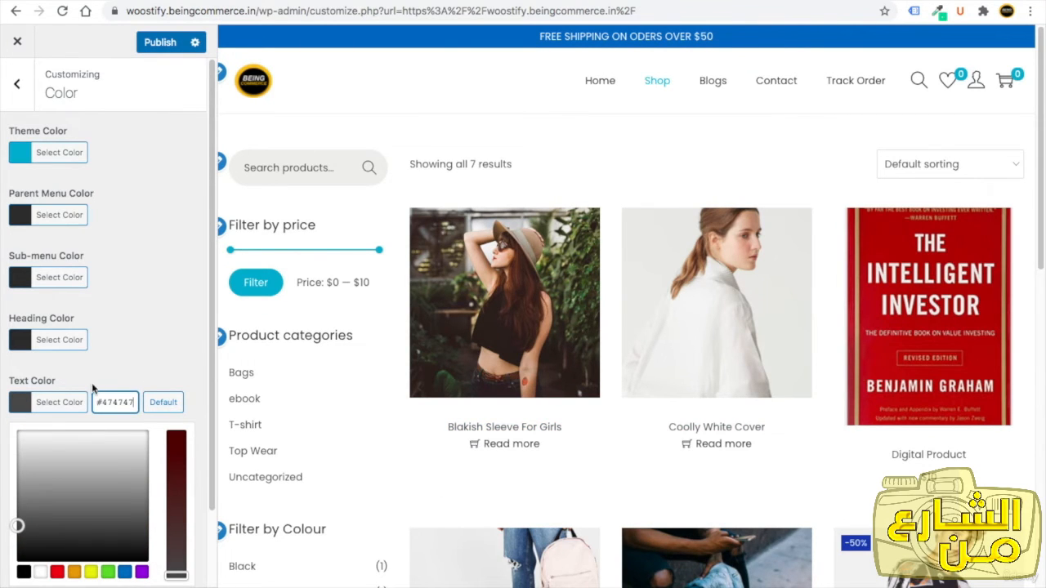
pyautogui.click(161, 42)
# Enable the WooCommerce store notice, then disable it again.
pyautogui.click(17, 84)
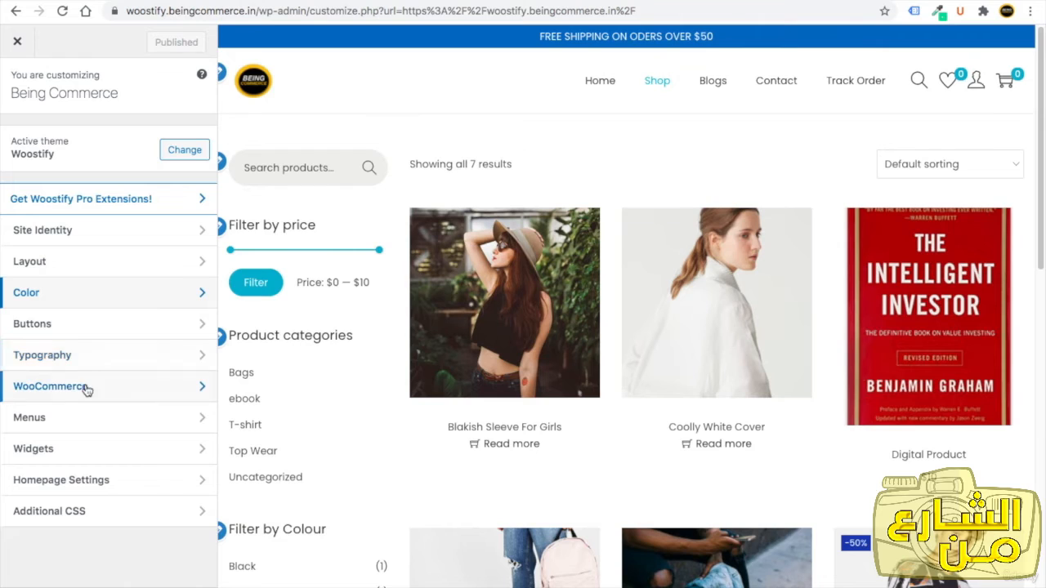
pyautogui.click(92, 388)
pyautogui.click(86, 137)
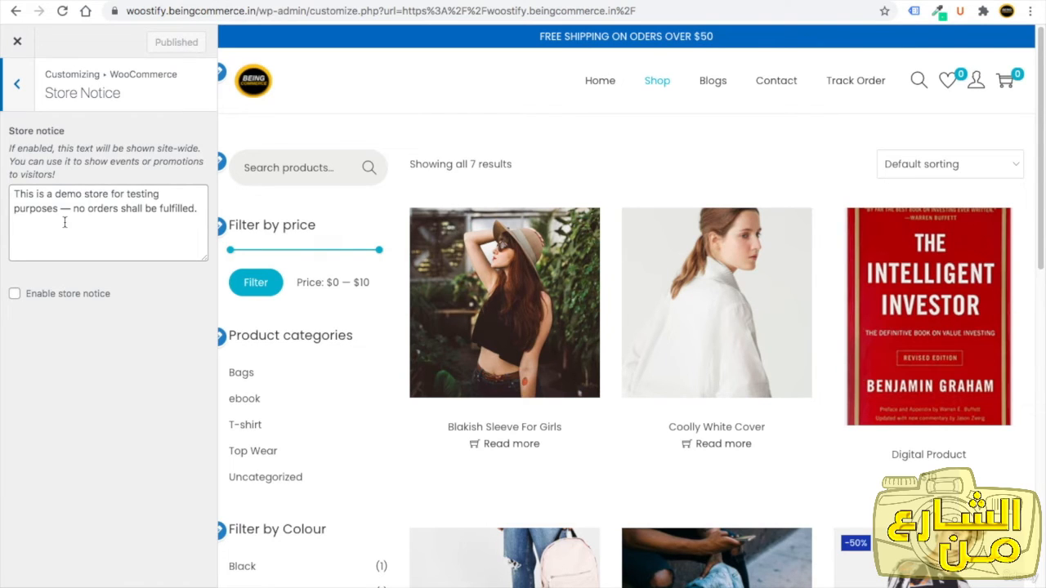
pyautogui.moveTo(197, 211); pyautogui.dragTo(19, 199)
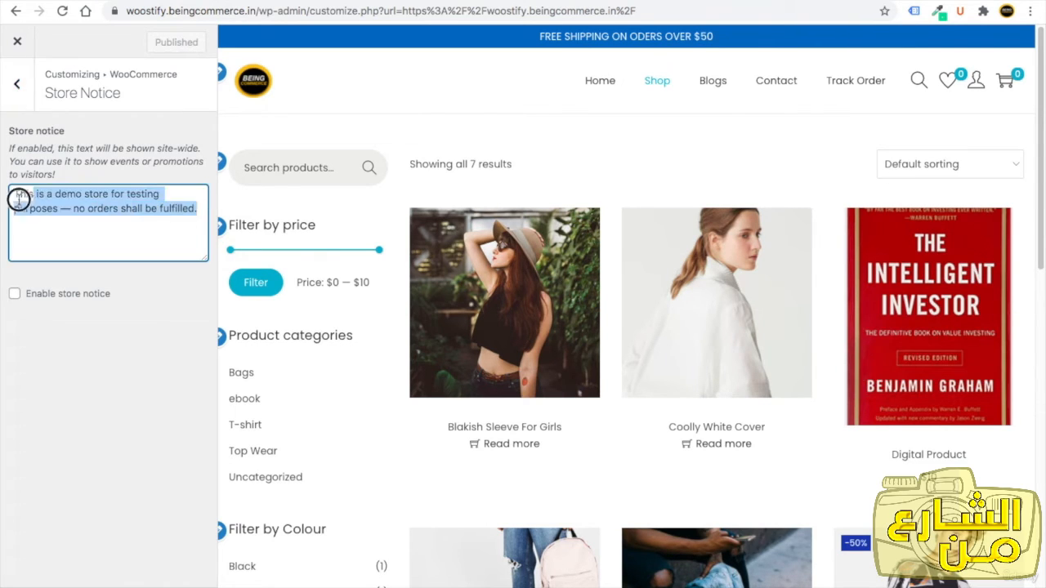
pyautogui.click(14, 293)
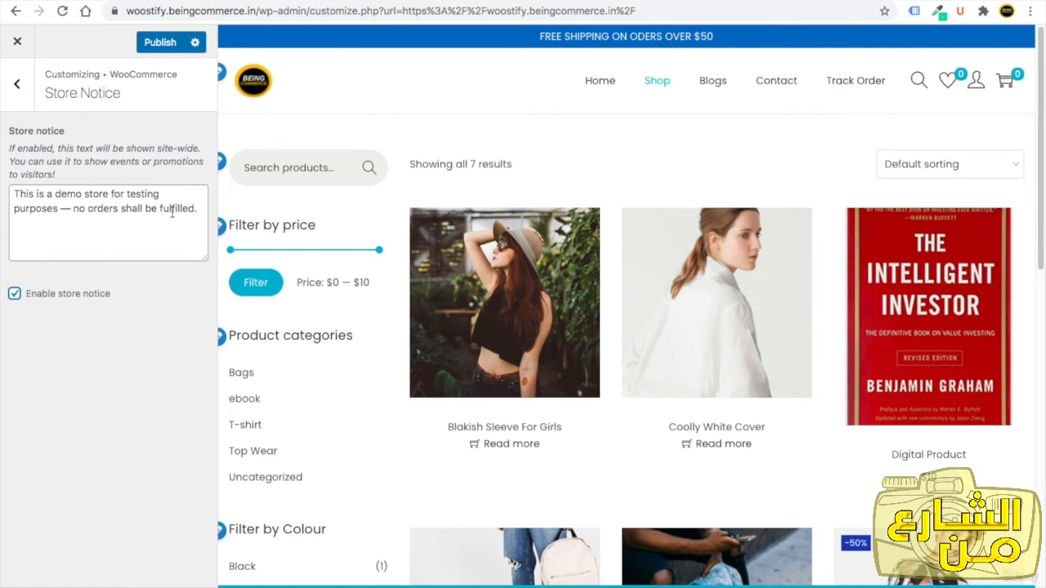
pyautogui.moveTo(197, 211); pyautogui.dragTo(16, 191)
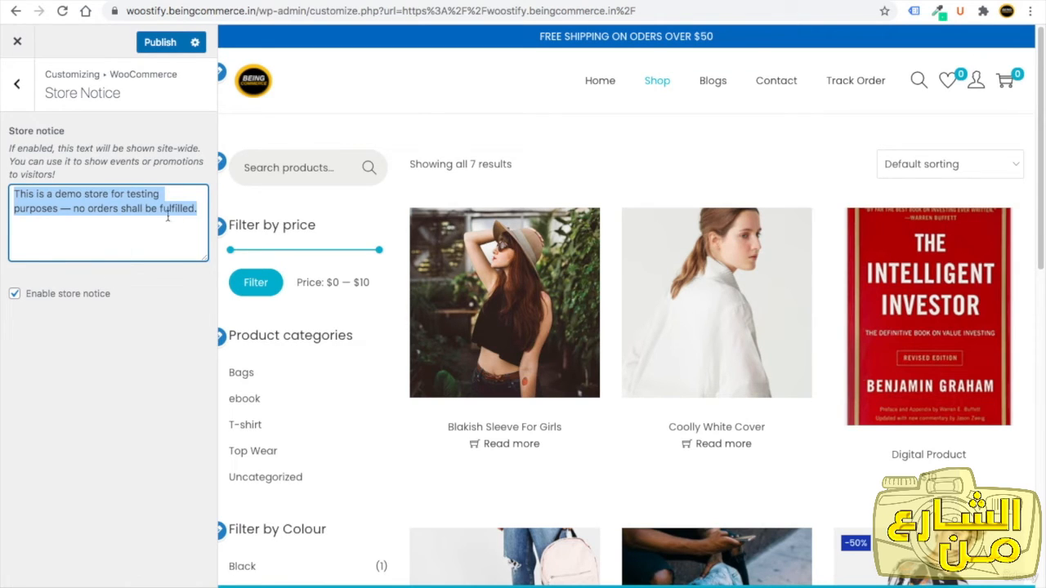
pyautogui.click(14, 293)
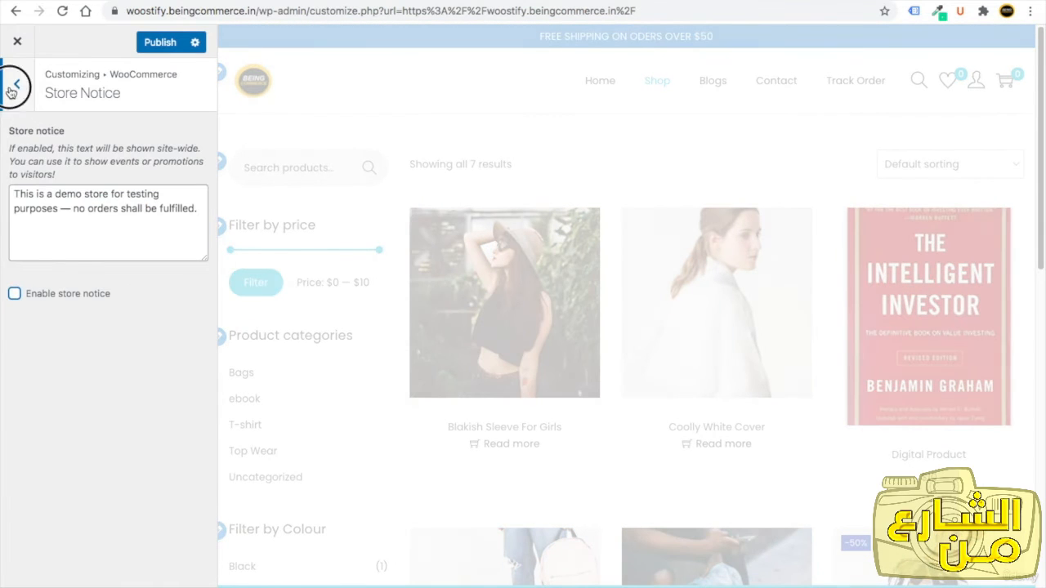
# Set the product thumbnail cropping to a custom 3:4 aspect ratio.
pyautogui.click(16, 83)
pyautogui.click(79, 171)
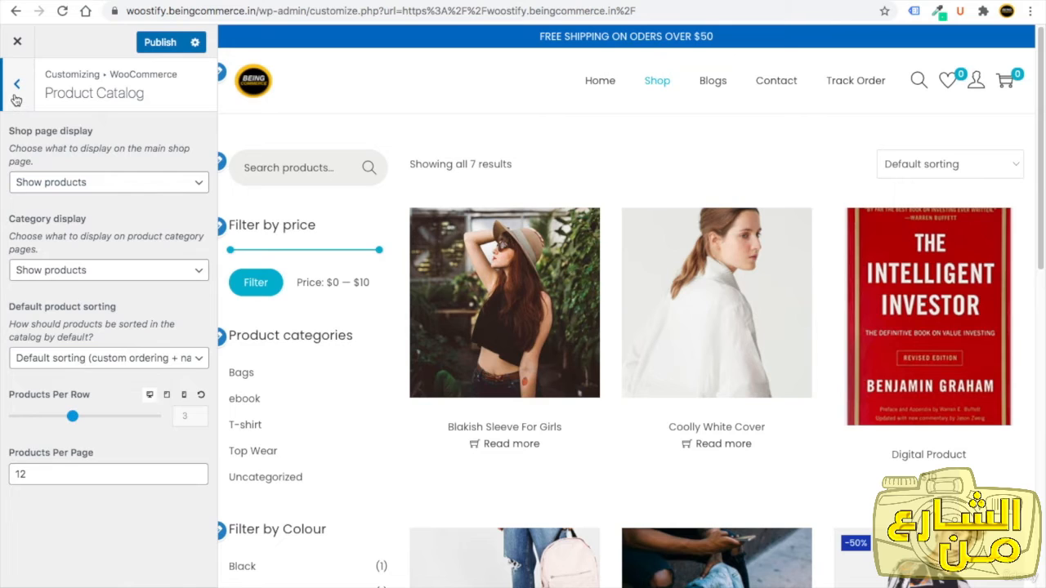
pyautogui.click(16, 96)
pyautogui.click(88, 198)
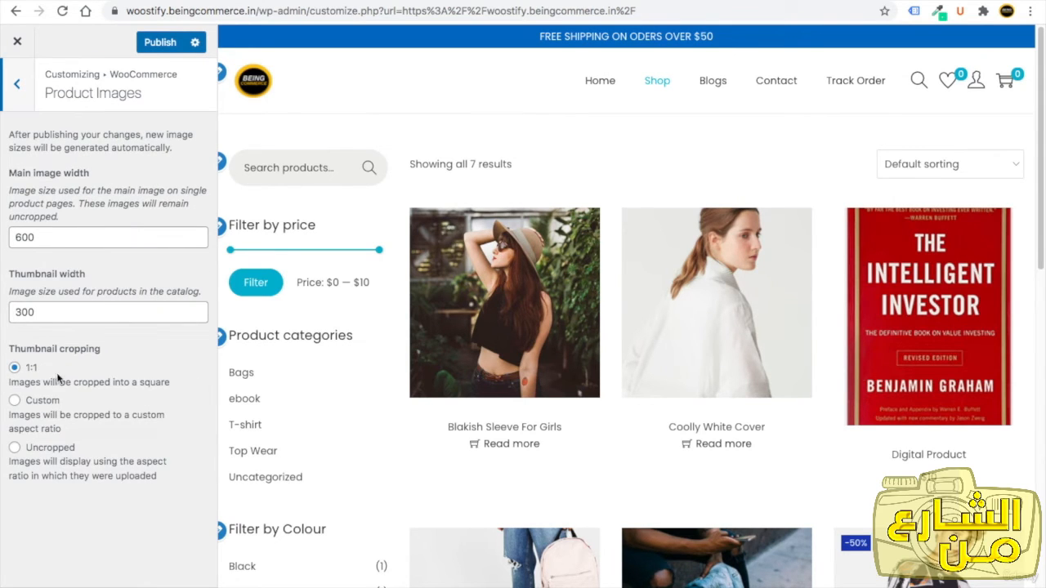
pyautogui.click(15, 400)
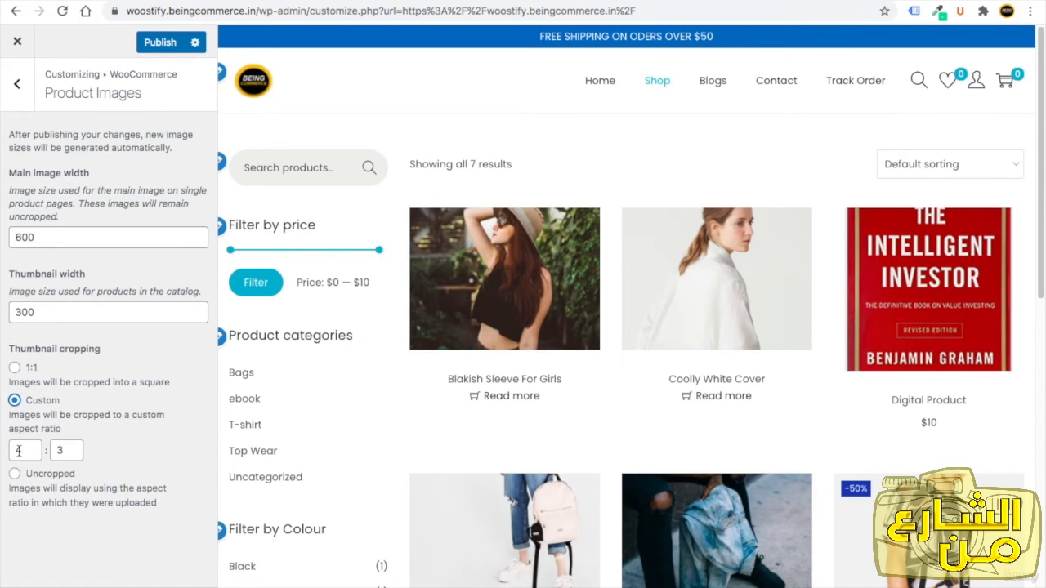
pyautogui.doubleClick(17, 449)
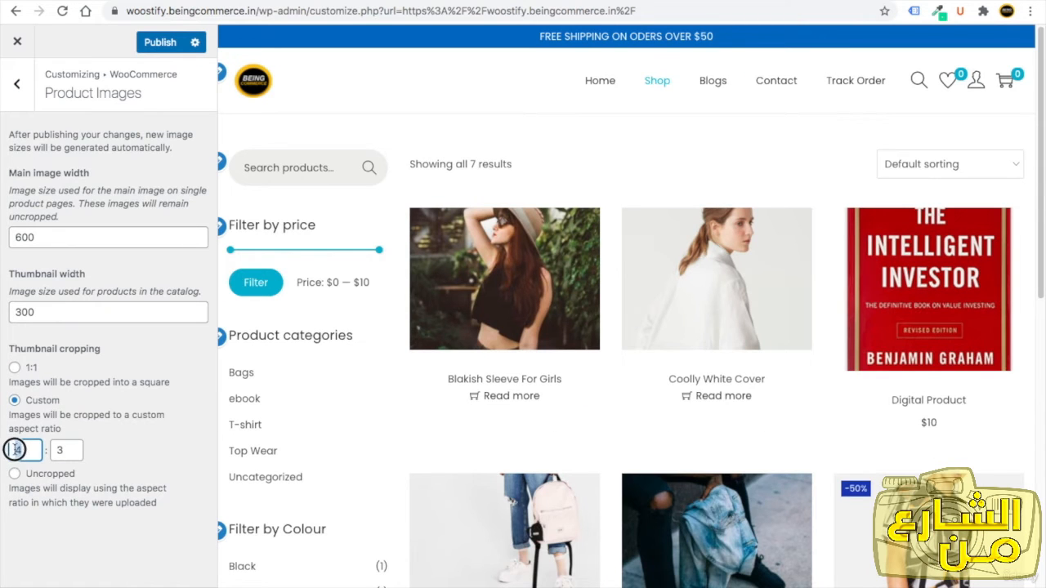
pyautogui.write('3')
pyautogui.doubleClick(61, 450)
pyautogui.write('4')
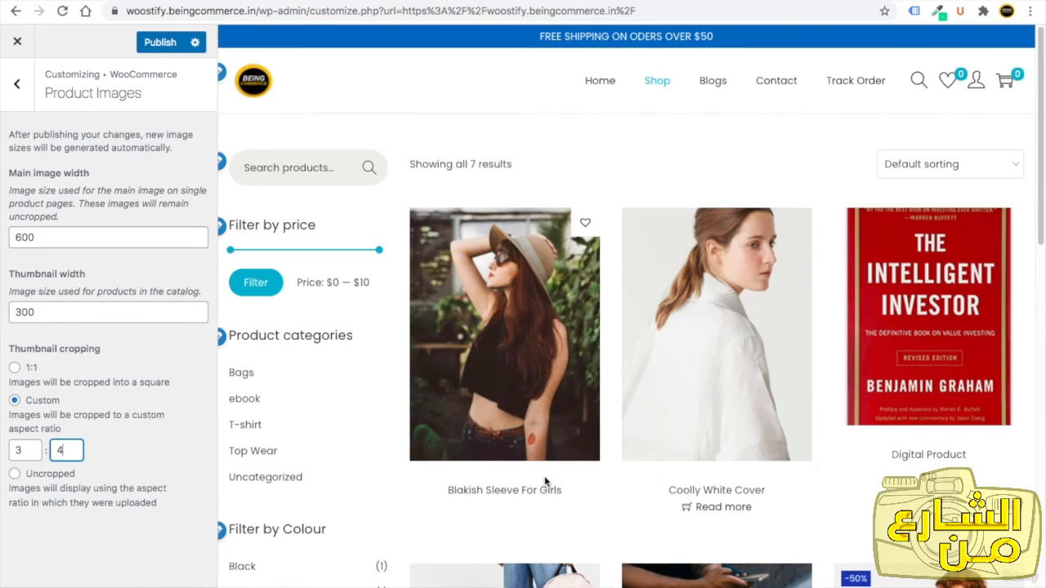
# Publish the custom thumbnail cropping change.
pyautogui.scroll(-3, 545, 483)
pyautogui.scroll(-3, 545, 483)
pyautogui.scroll(6, 546, 483)
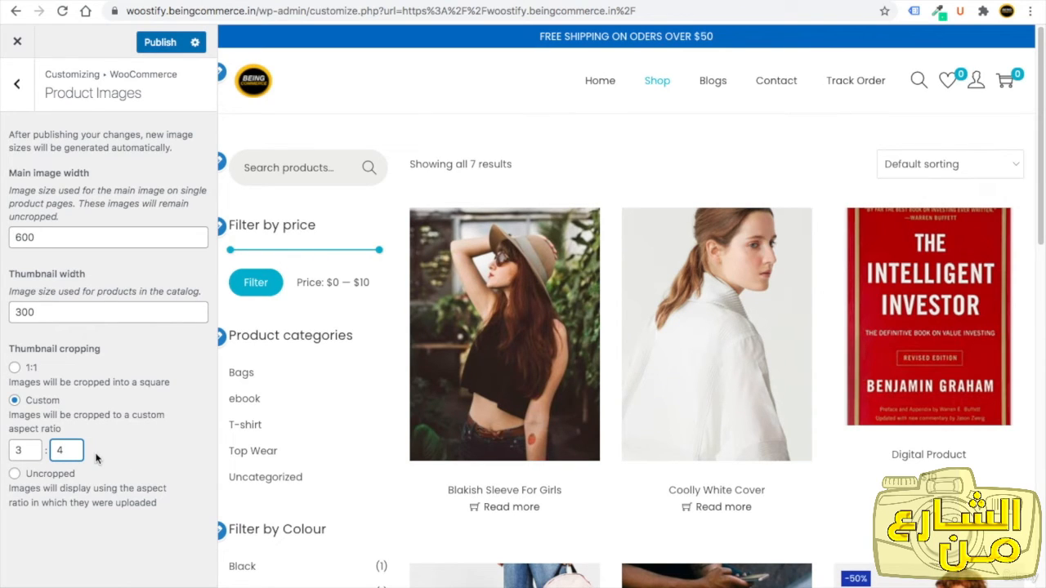
pyautogui.click(159, 42)
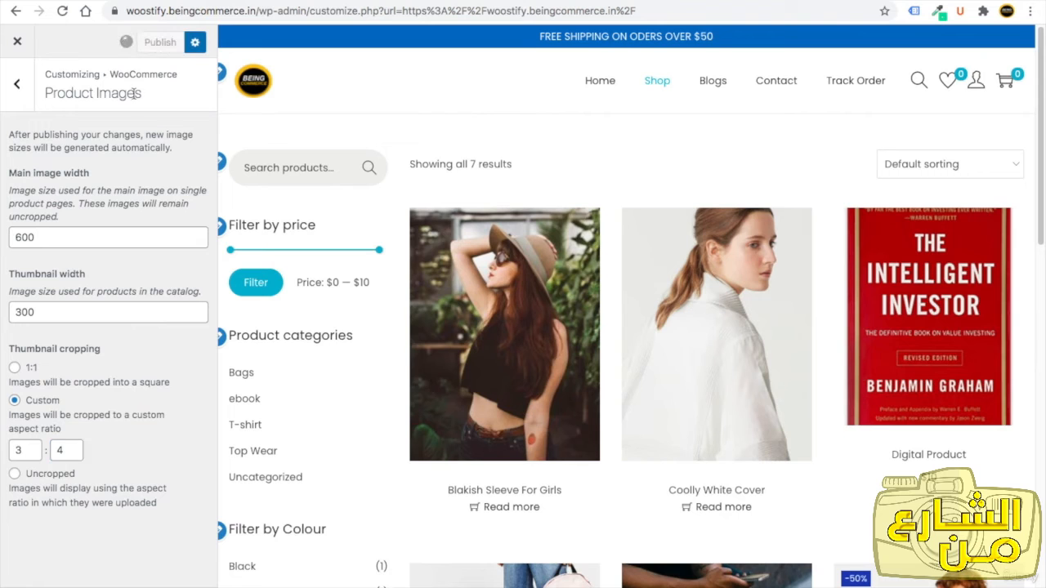
# Open the WooCommerce Checkout settings and enable Multi Step Checkout and Distraction Free Checkout.
pyautogui.click(14, 89)
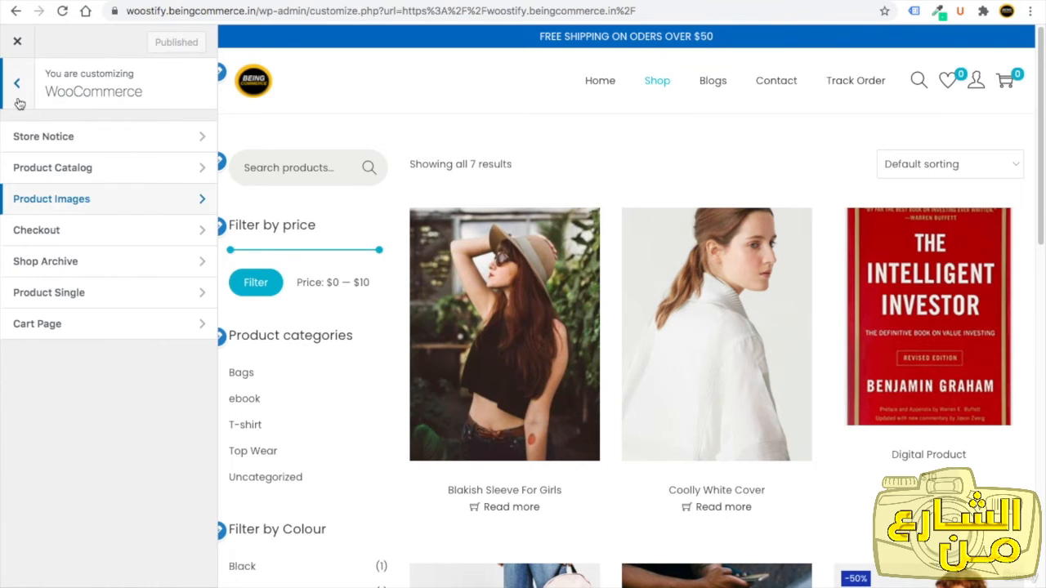
pyautogui.click(75, 239)
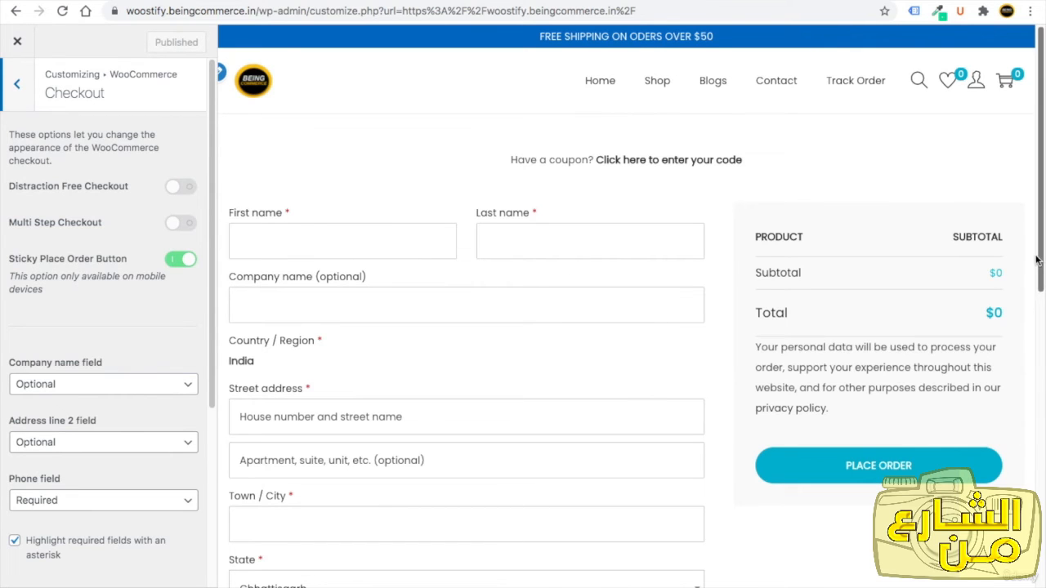
pyautogui.moveTo(1036, 260); pyautogui.dragTo(1029, 469)
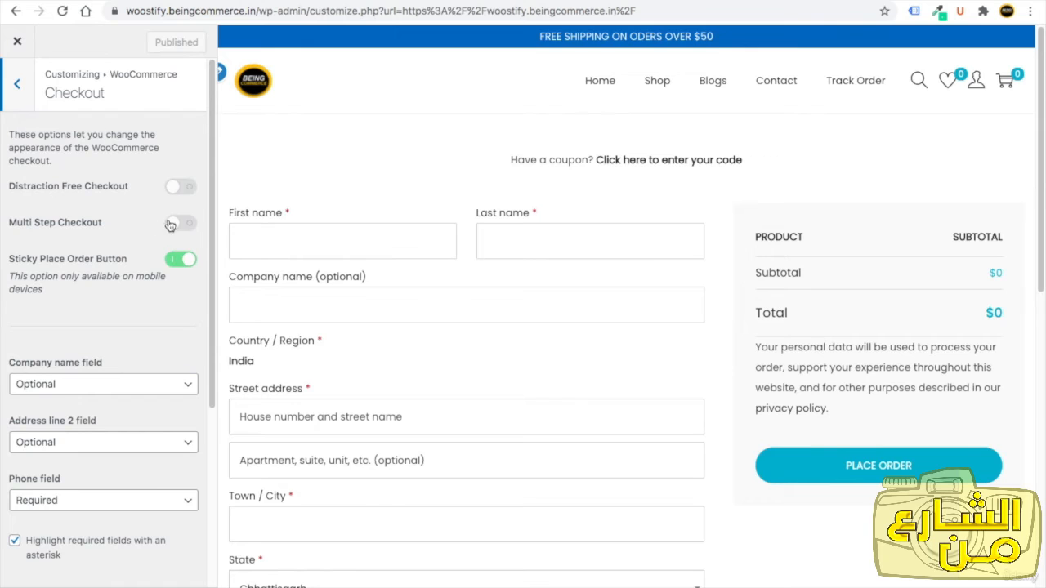
pyautogui.click(175, 223)
pyautogui.click(179, 187)
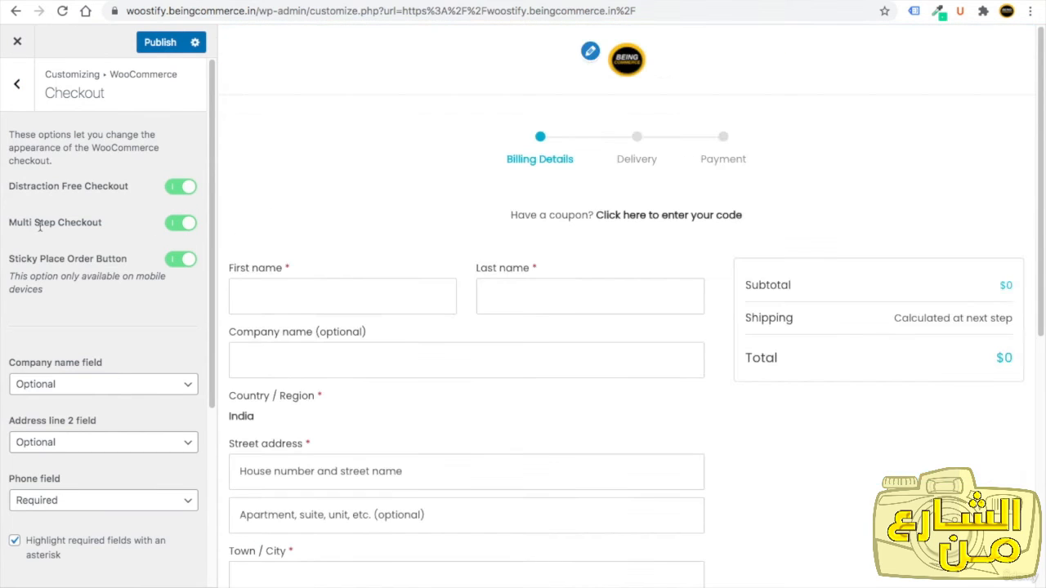
# Turn Distraction Free Checkout off and back on again.
pyautogui.moveTo(14, 222); pyautogui.dragTo(77, 222)
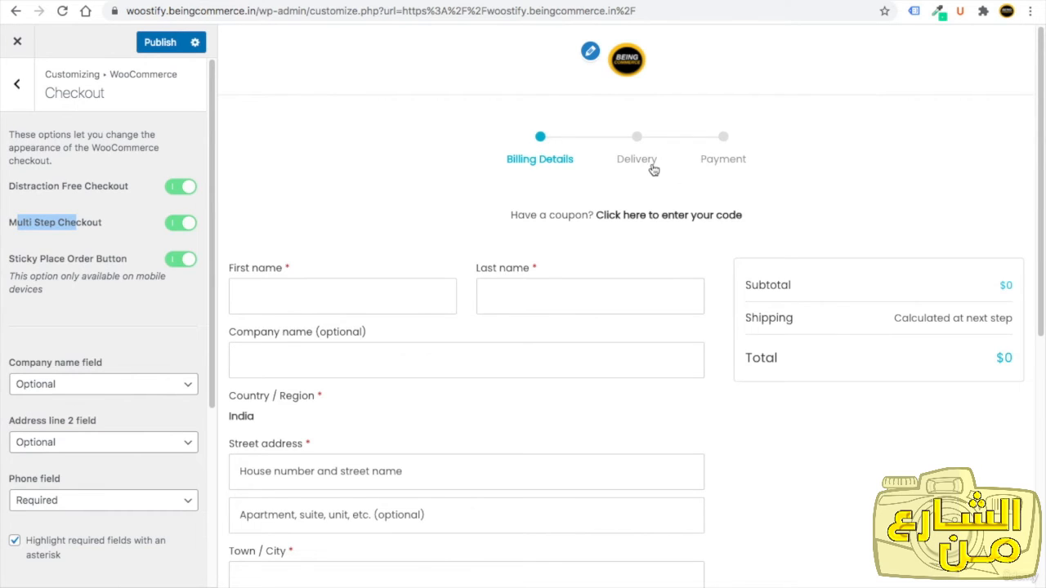
pyautogui.click(22, 191)
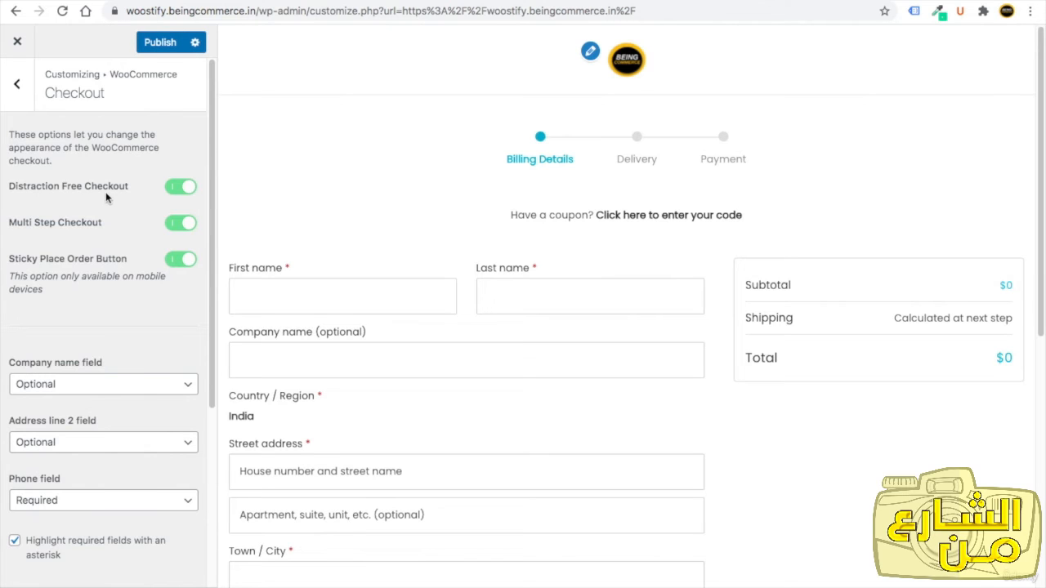
pyautogui.click(173, 188)
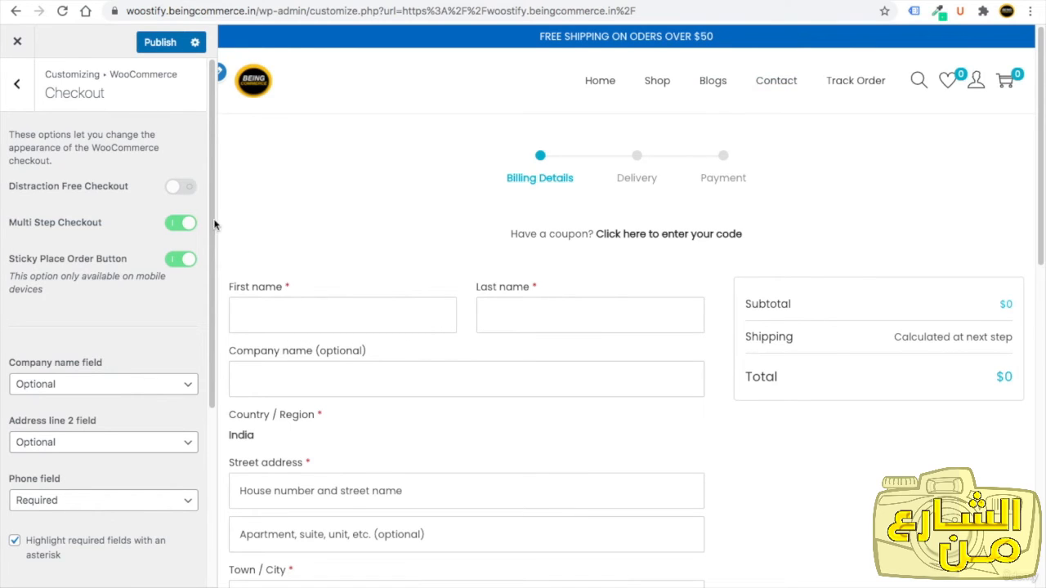
pyautogui.click(177, 189)
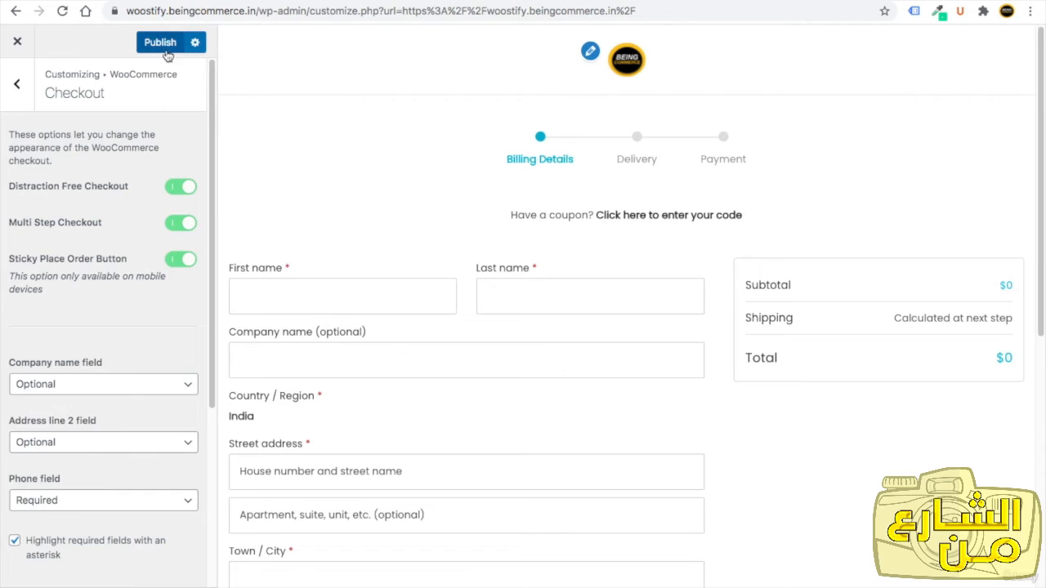
# Open the Shop Archive settings with the shop page in the preview and expand Shop Structure.
pyautogui.click(16, 84)
pyautogui.click(82, 270)
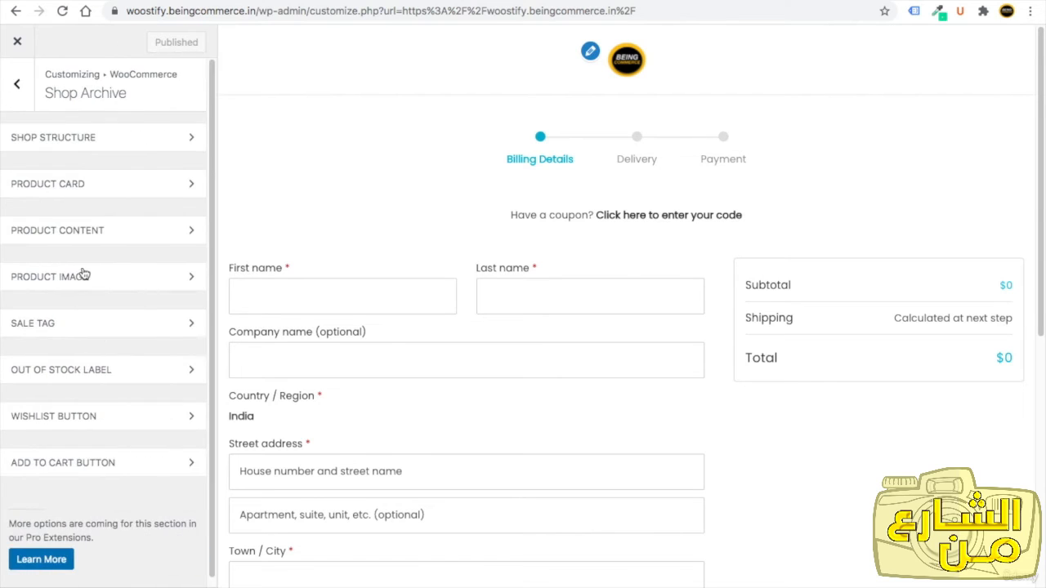
pyautogui.click(627, 72)
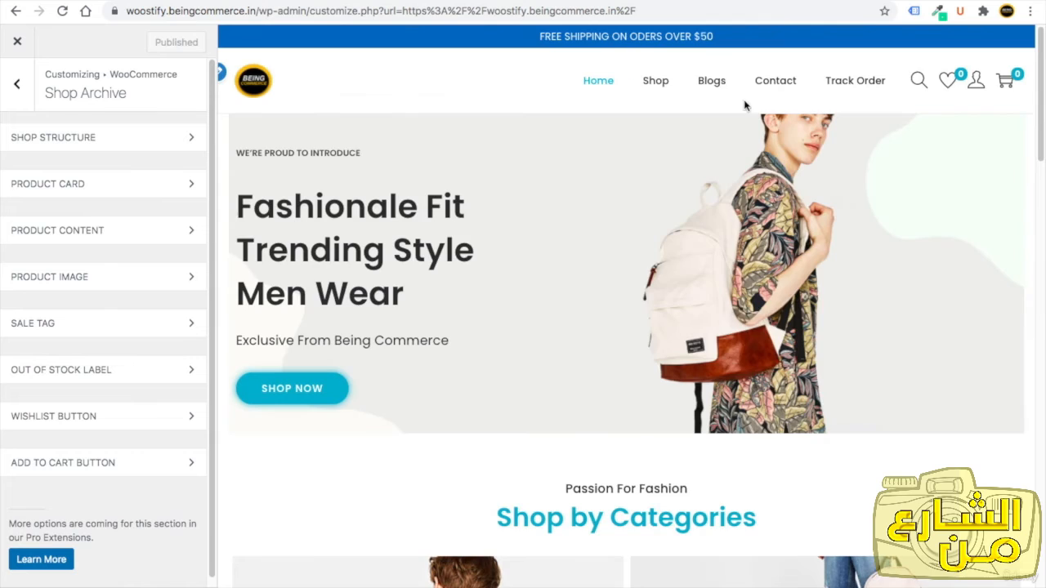
pyautogui.click(658, 81)
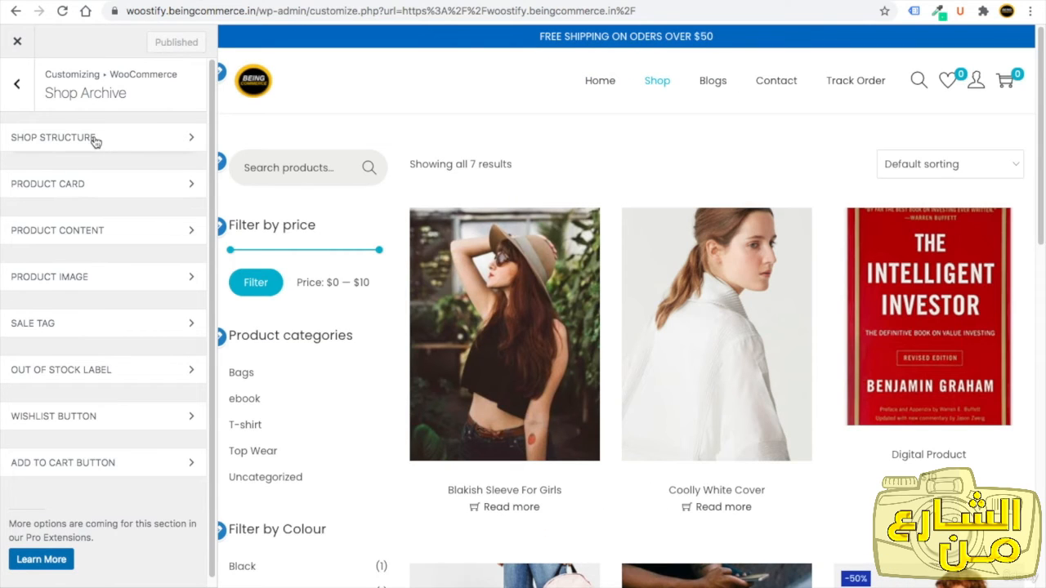
pyautogui.click(95, 140)
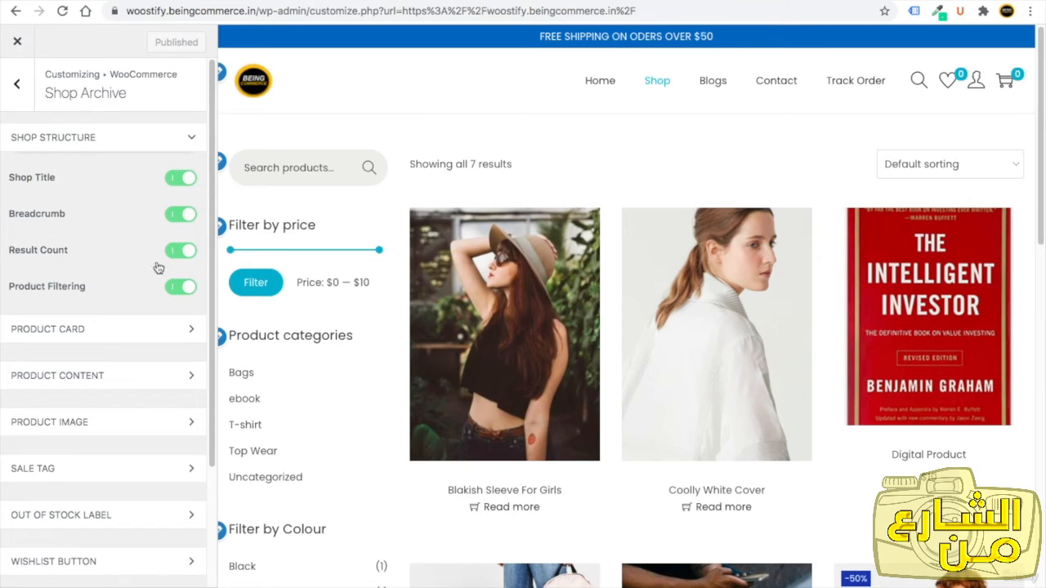
# Review the Shop Structure and Product Content options against the shop page preview.
pyautogui.moveTo(12, 289); pyautogui.dragTo(64, 291)
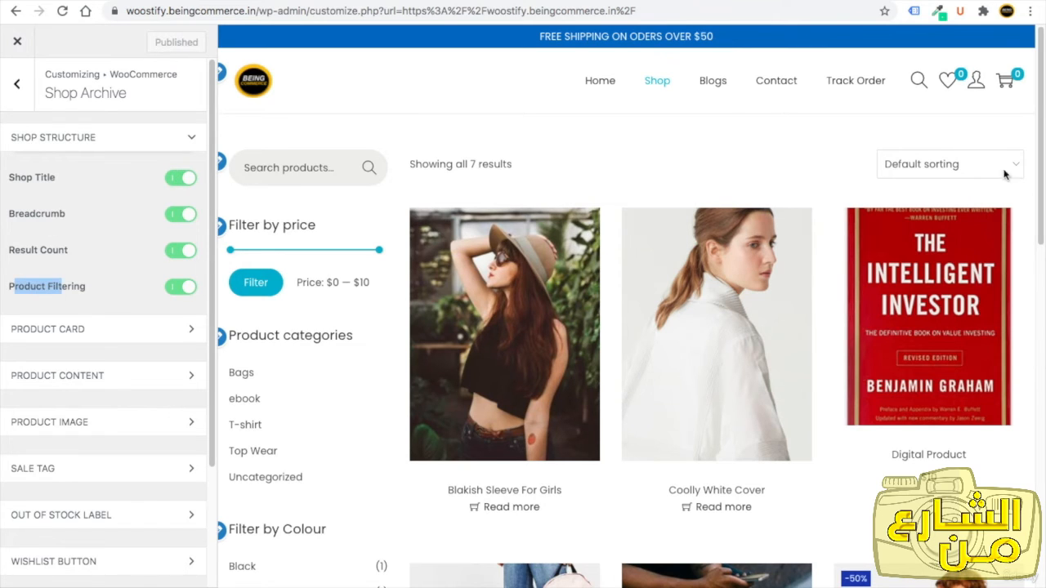
pyautogui.click(945, 167)
pyautogui.click(785, 152)
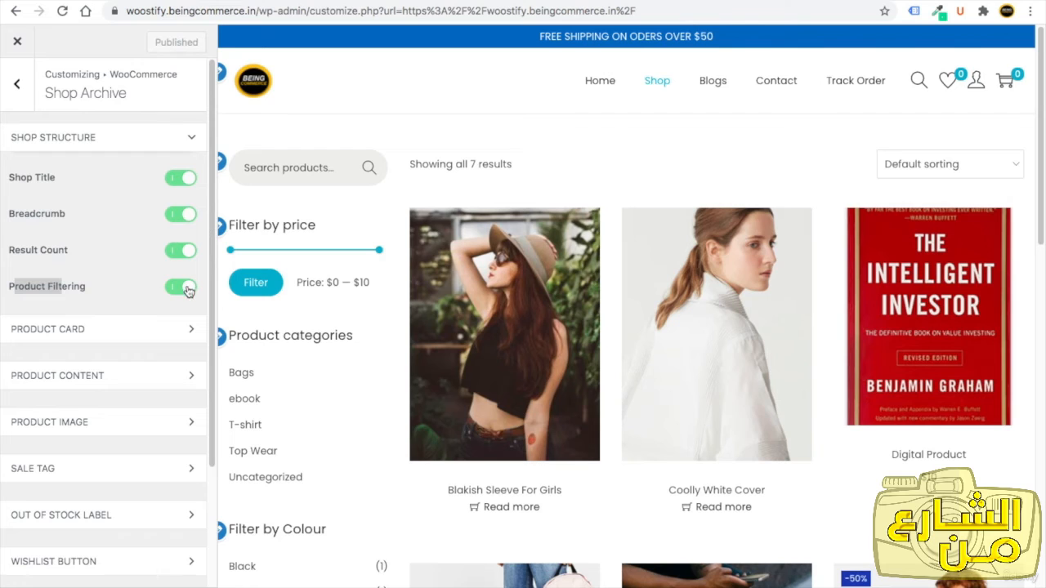
pyautogui.click(125, 284)
pyautogui.click(112, 330)
pyautogui.click(100, 187)
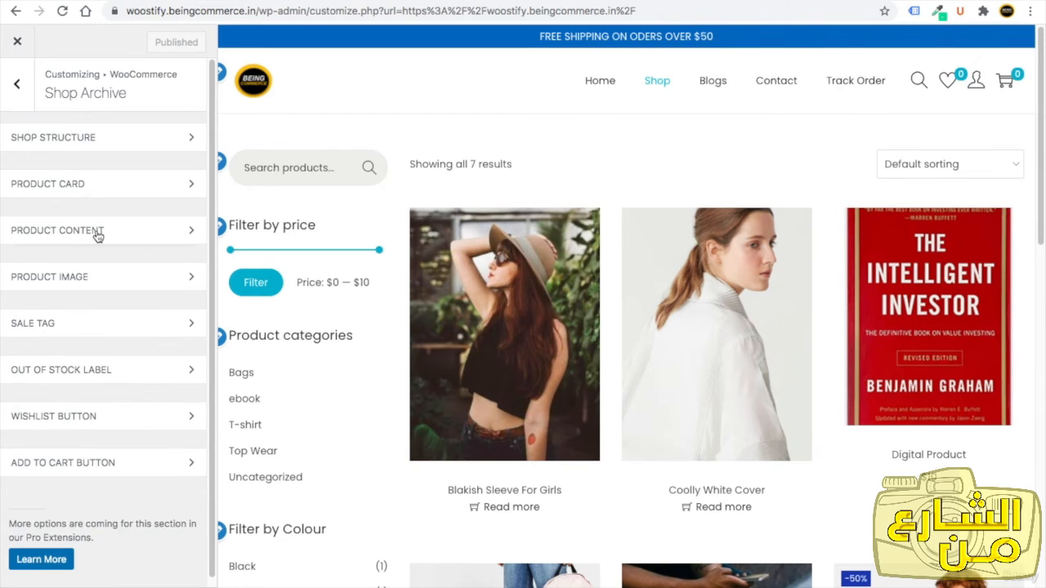
pyautogui.click(98, 235)
pyautogui.click(98, 235)
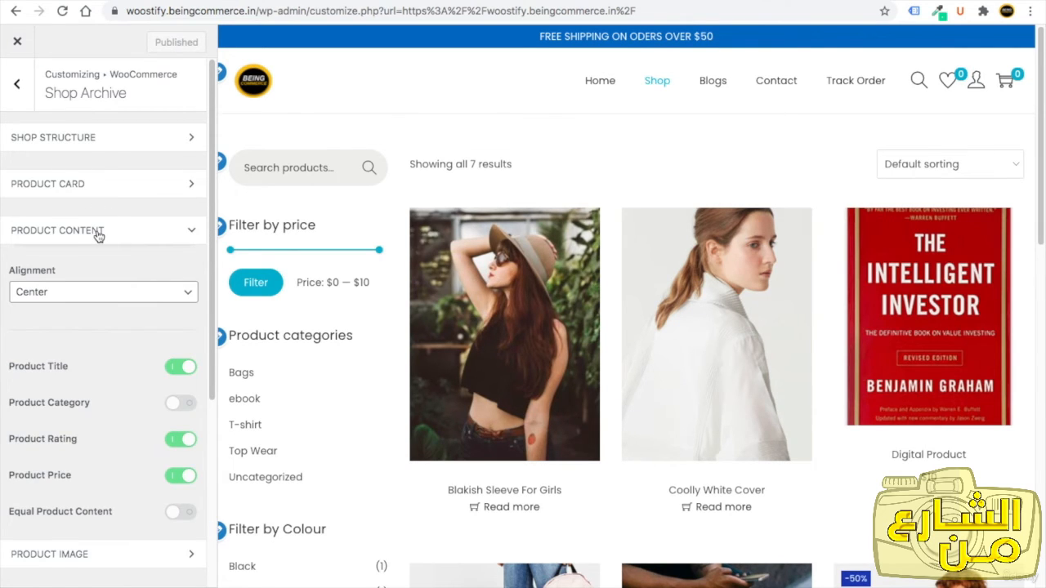
# Set the product image hover effect to Zoom.
pyautogui.click(103, 280)
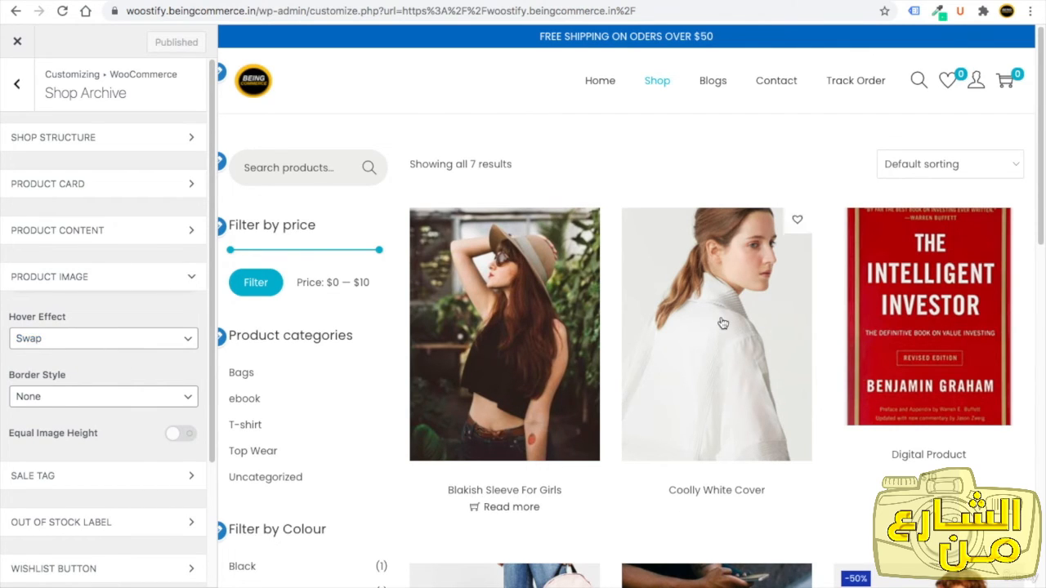
pyautogui.scroll(-4, 903, 456)
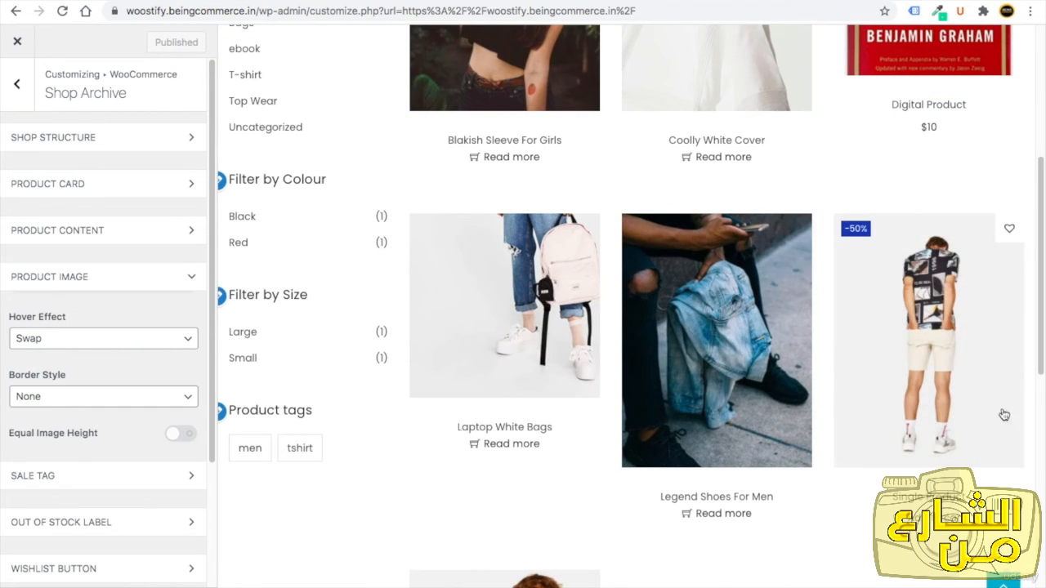
pyautogui.moveTo(913, 448)
pyautogui.click(50, 339)
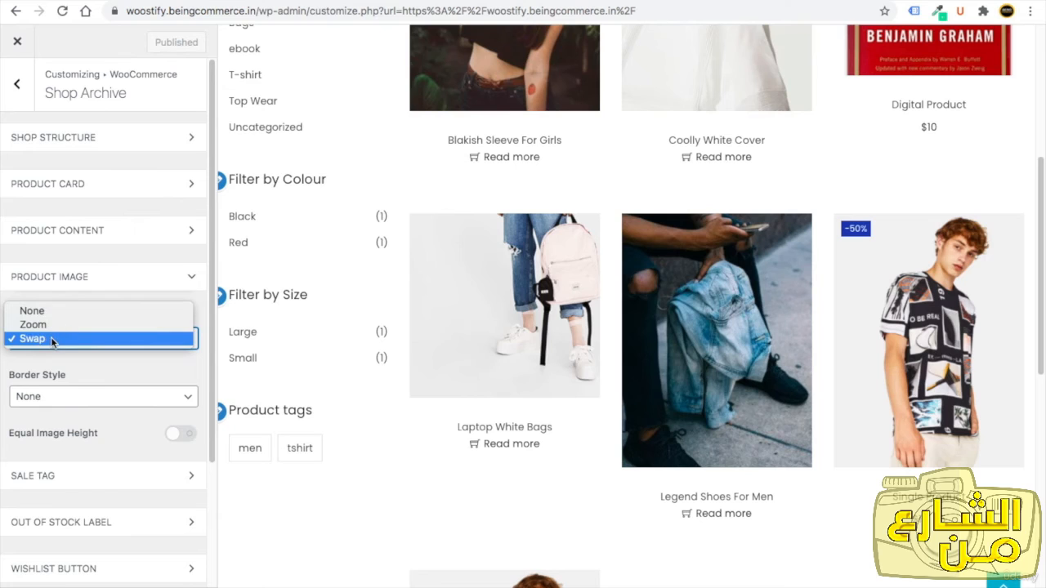
pyautogui.click(52, 326)
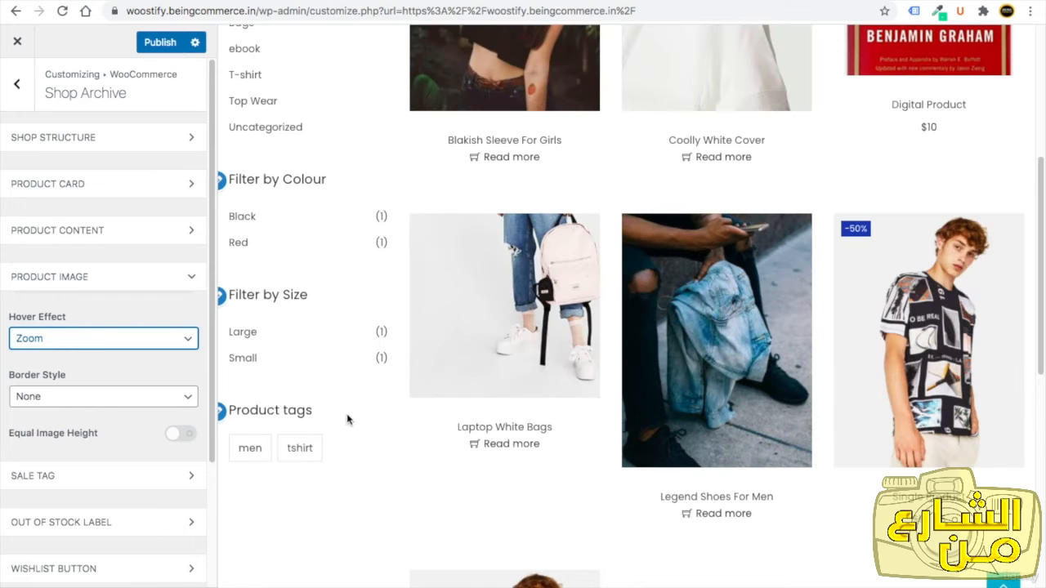
pyautogui.moveTo(528, 317)
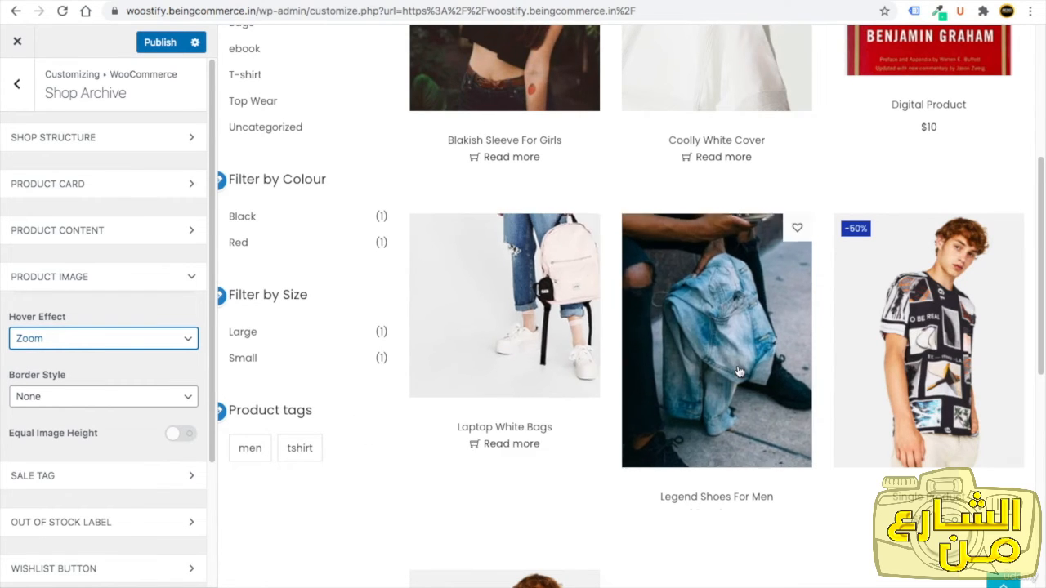
# Set the sale tag background colour to red #f71b1b.
pyautogui.click(81, 276)
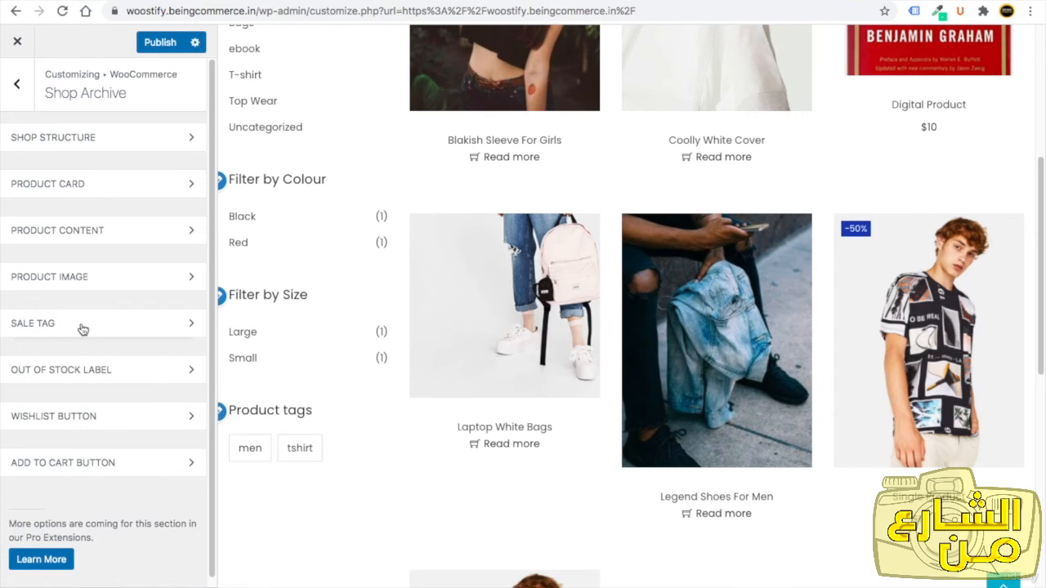
pyautogui.click(82, 325)
pyautogui.moveTo(853, 238)
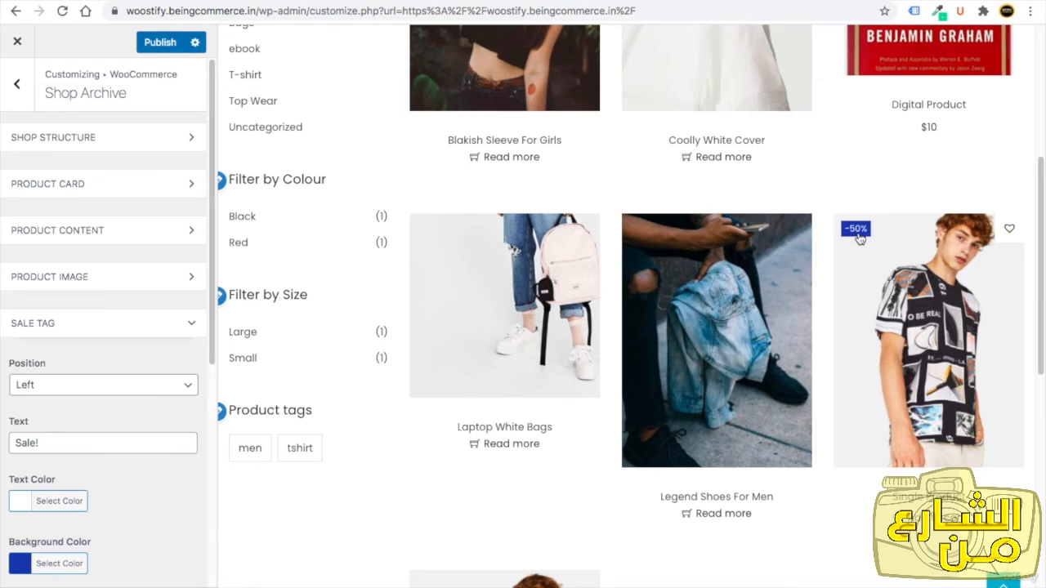
pyautogui.scroll(-2, 66, 445)
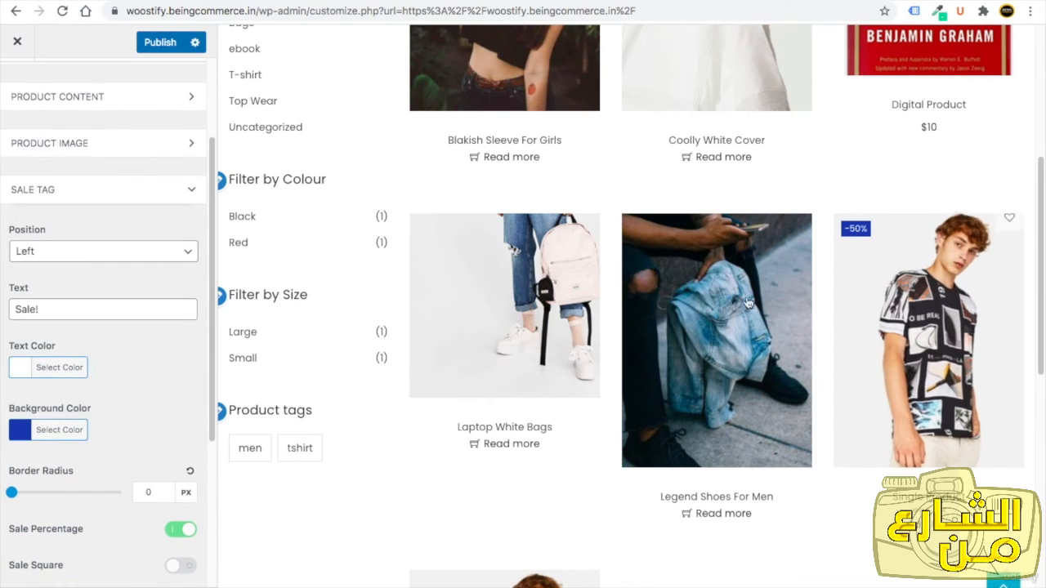
pyautogui.click(22, 433)
pyautogui.click(18, 463)
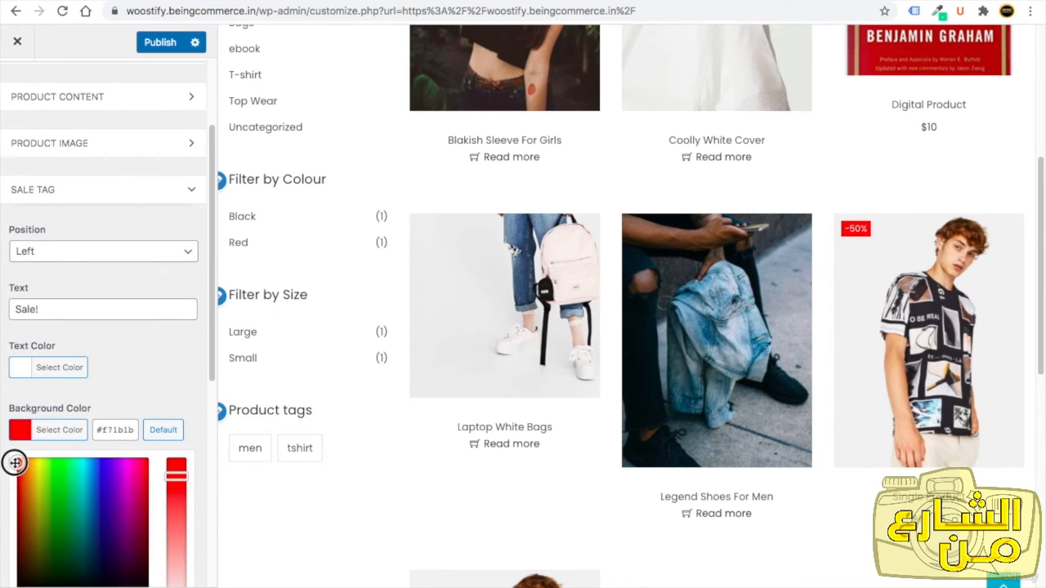
pyautogui.click(62, 391)
# Enable Sale Square, then disable it again.
pyautogui.scroll(-2, 61, 374)
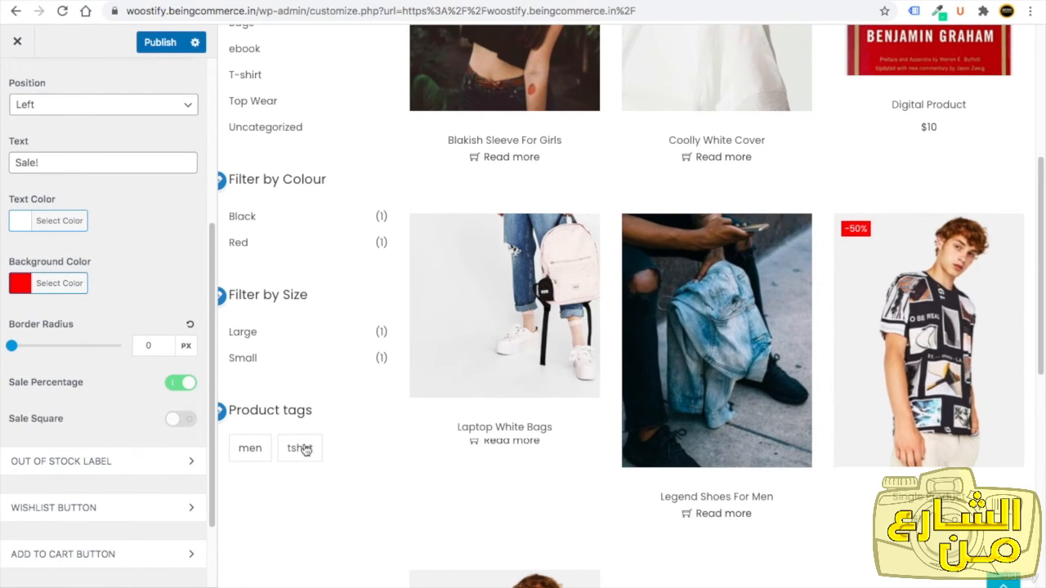
pyautogui.click(177, 420)
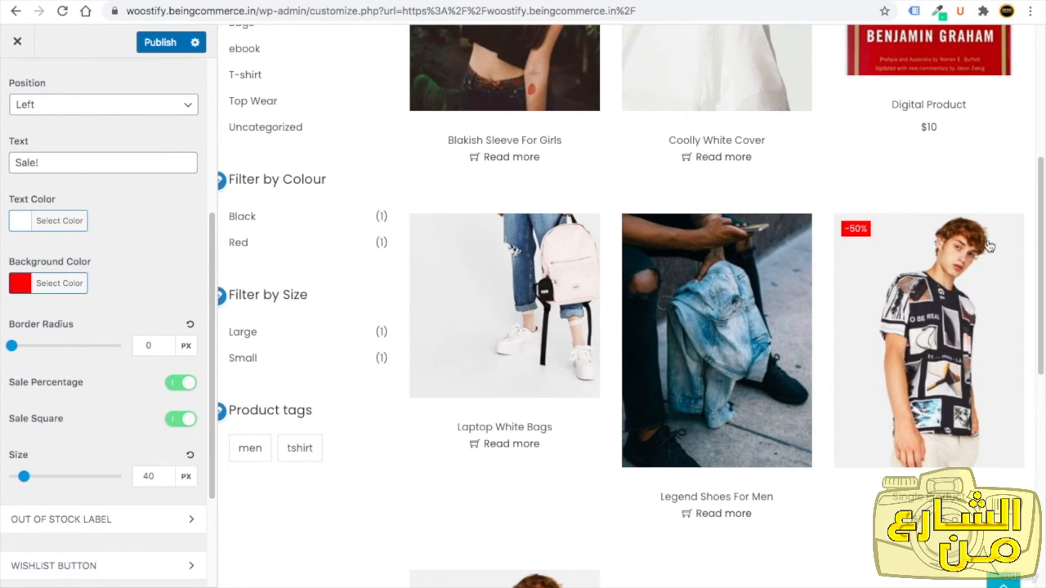
pyautogui.click(178, 419)
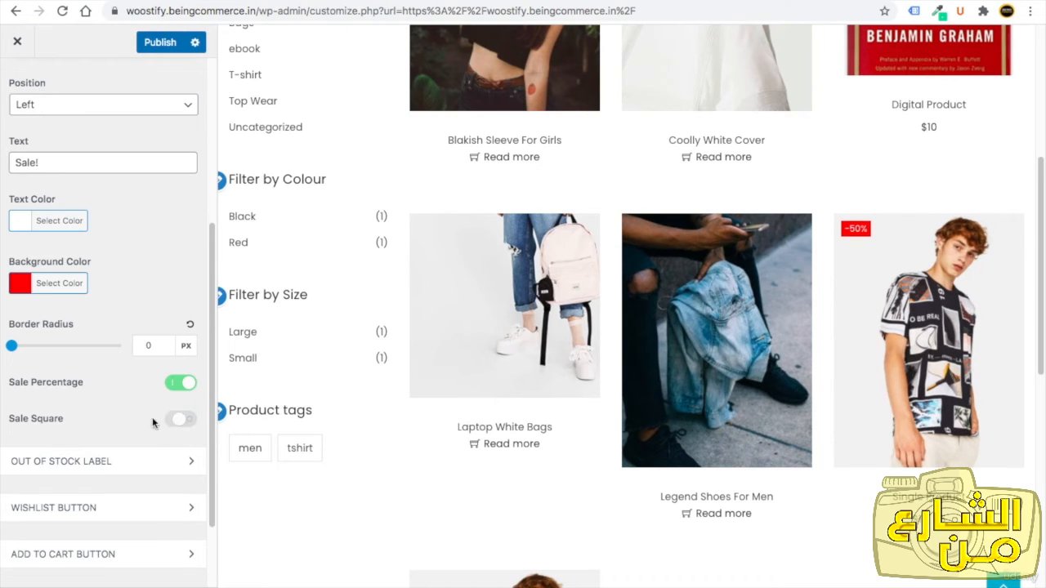
# Open the Out of Stock Label and Wishlist Button sections to review their options.
pyautogui.scroll(-2, 98, 408)
pyautogui.click(87, 362)
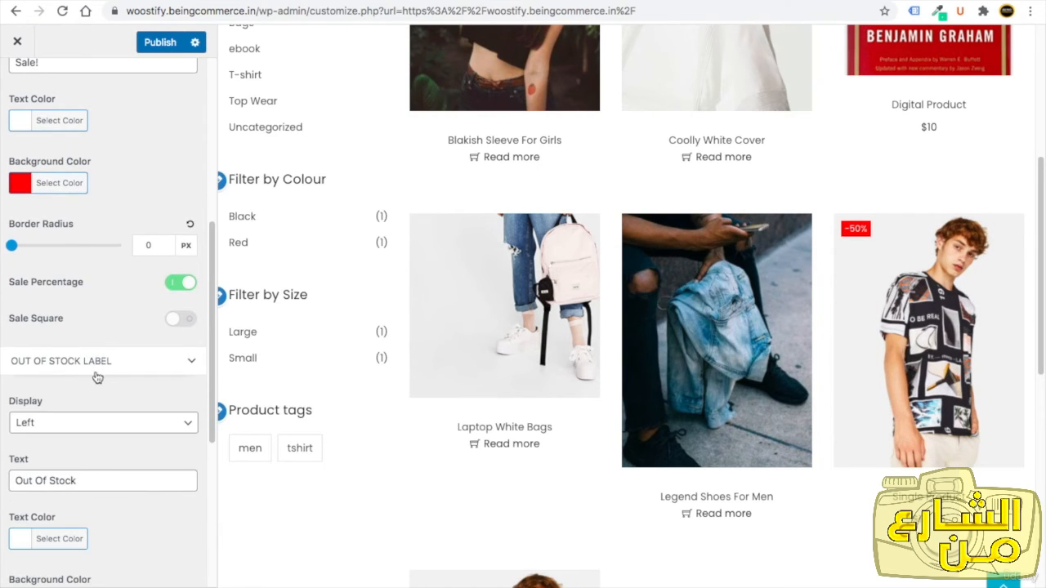
pyautogui.scroll(-1, 101, 384)
pyautogui.scroll(-1, 104, 391)
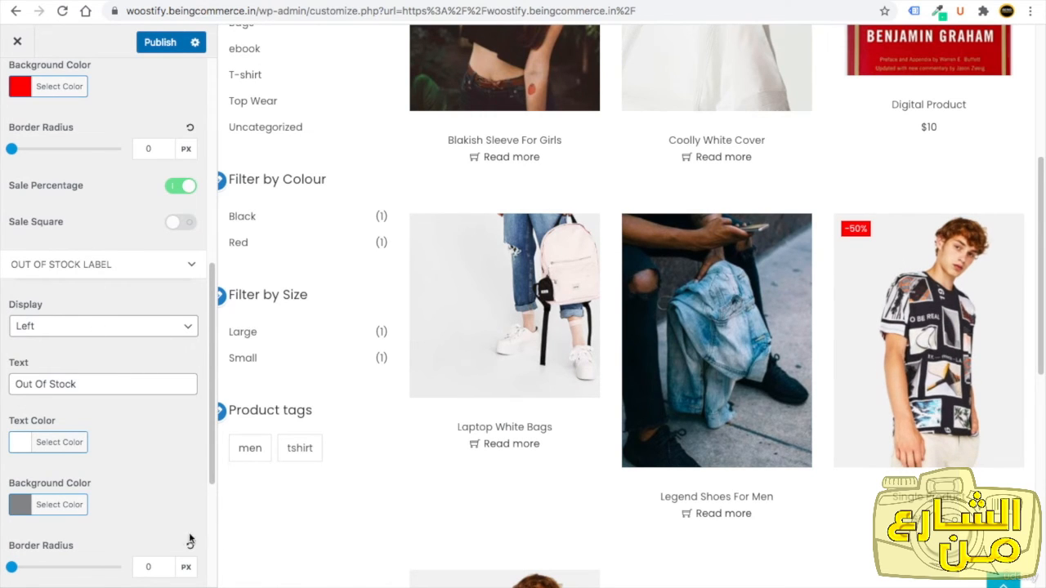
pyautogui.scroll(-3, 189, 540)
pyautogui.click(94, 410)
pyautogui.scroll(-2, 94, 411)
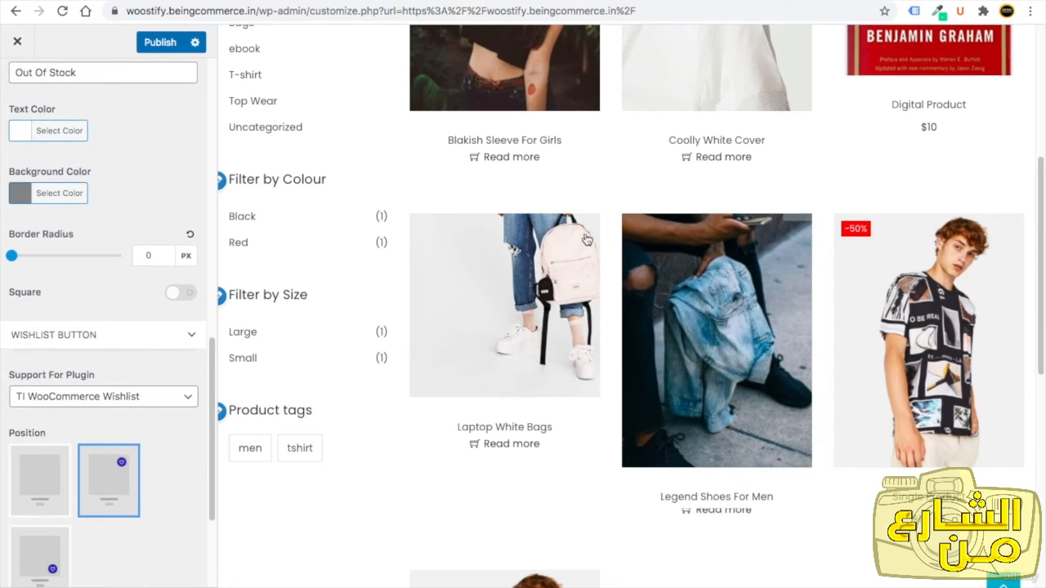
# Set the wishlist button position to the first layout option.
pyautogui.moveTo(584, 236)
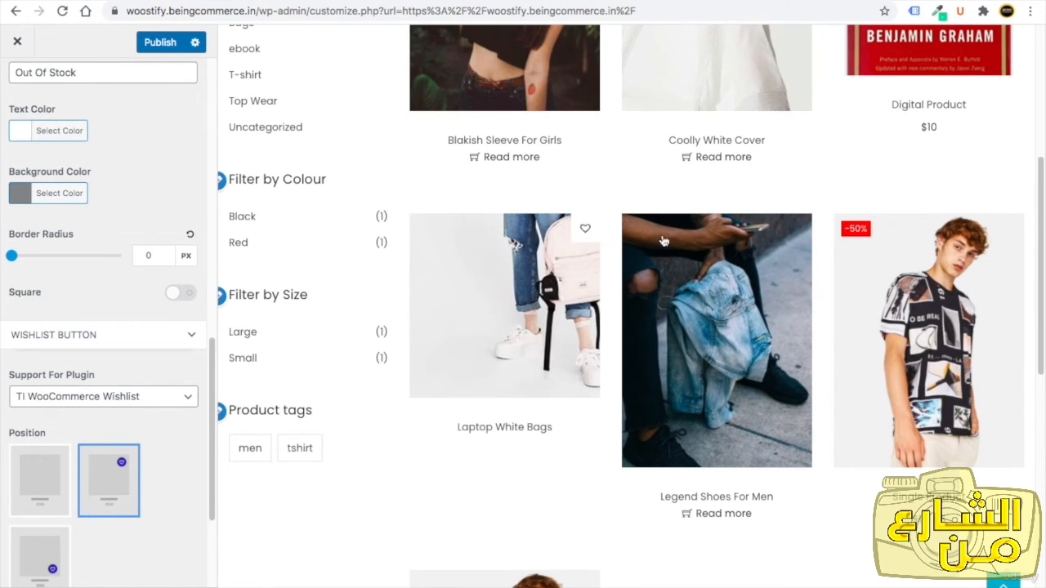
pyautogui.scroll(-3, 81, 456)
pyautogui.click(45, 425)
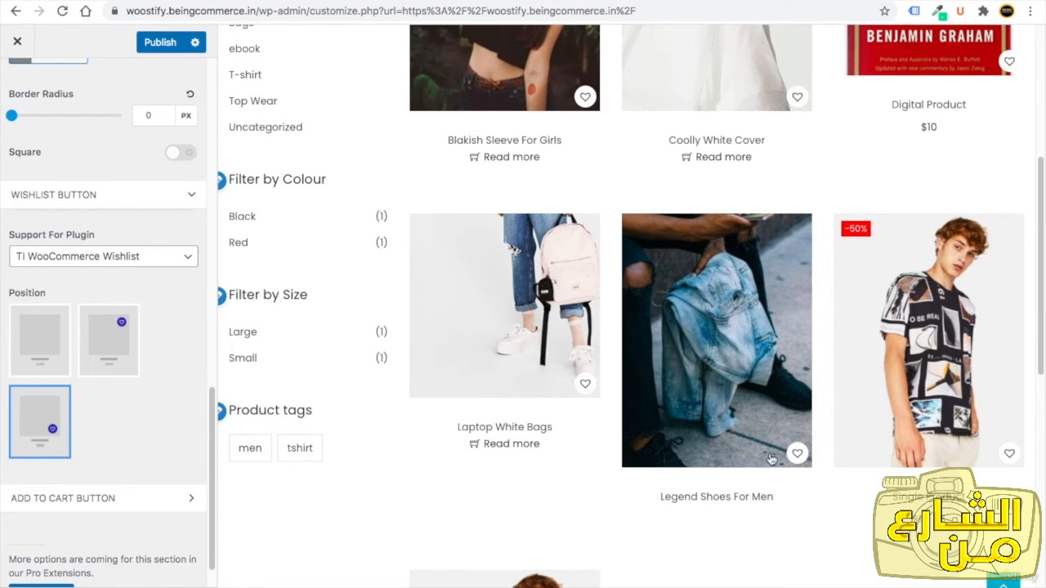
pyautogui.click(61, 347)
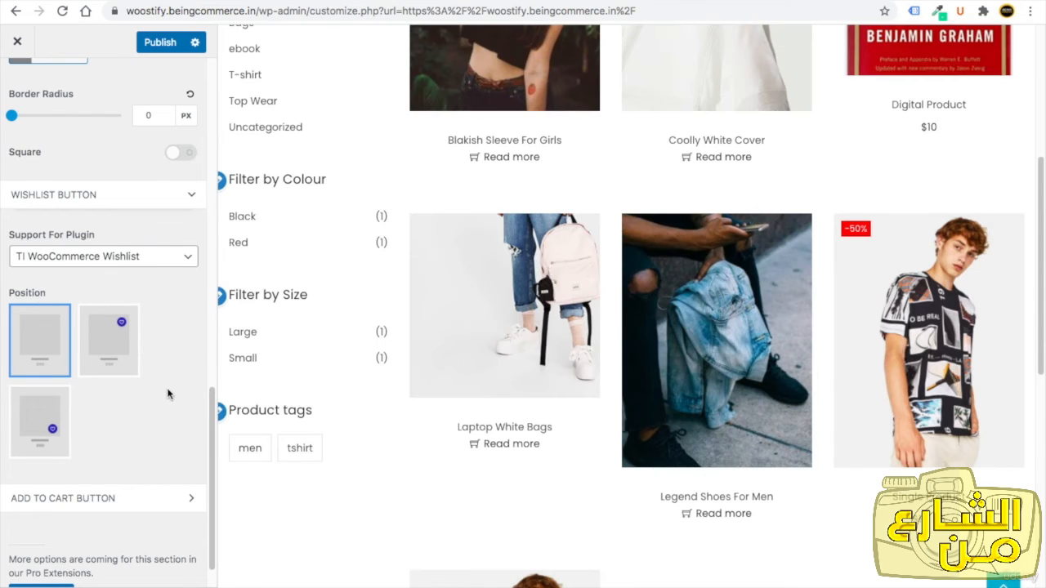
# Set the wishlist button position to the third layout option.
pyautogui.click(106, 336)
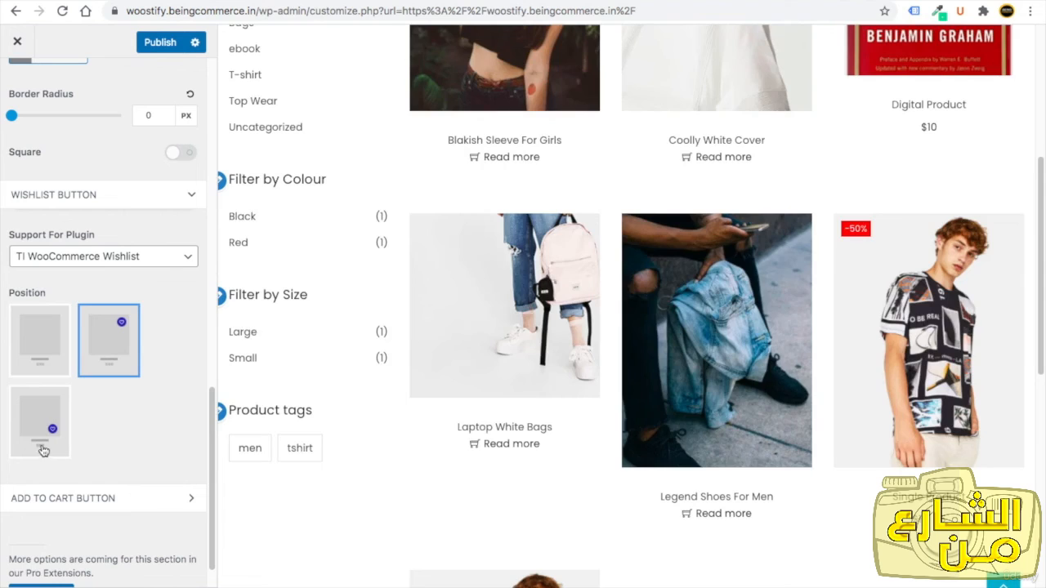
pyautogui.click(47, 441)
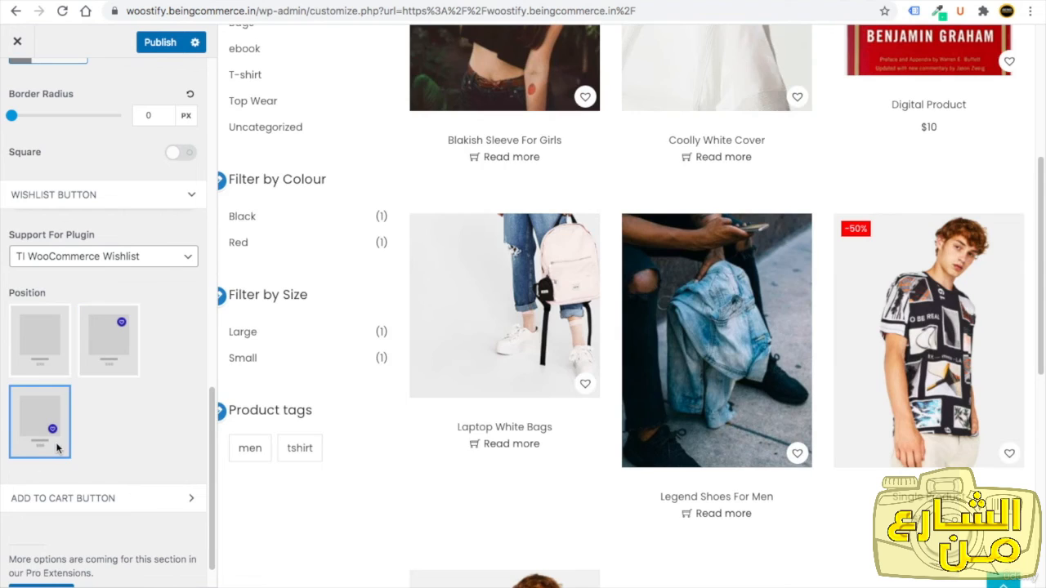
# Open the Add To Cart Button options and try the third and fifth positions before returning to the second layout option.
pyautogui.scroll(-1, 78, 462)
pyautogui.click(94, 463)
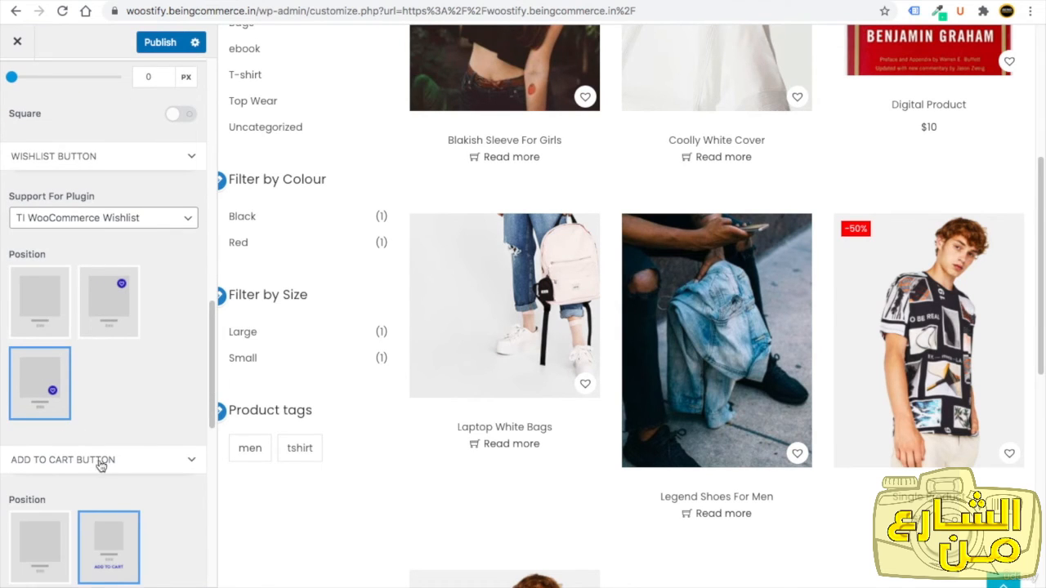
pyautogui.scroll(1, 112, 469)
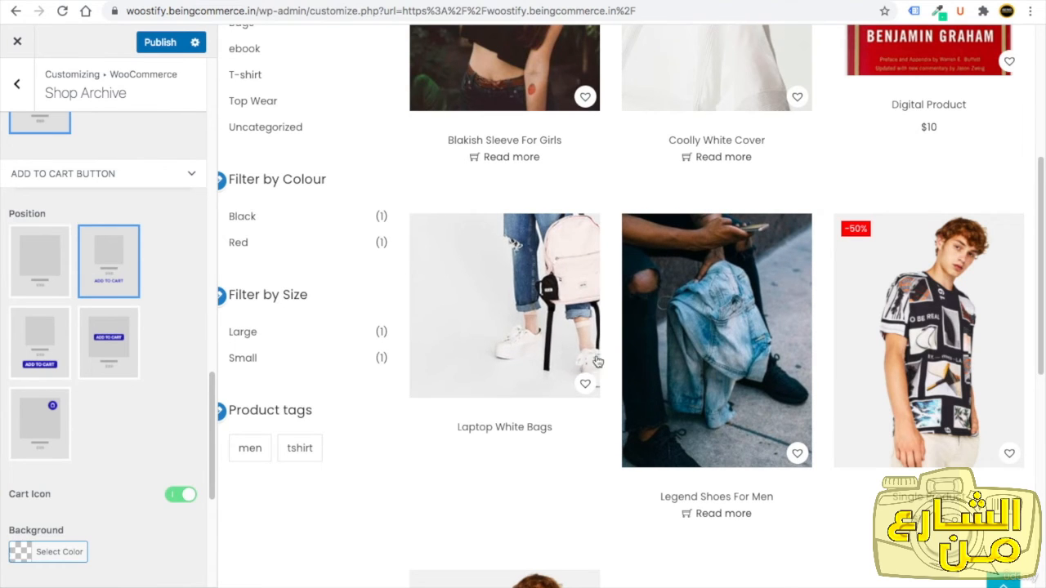
pyautogui.scroll(3, 250, 365)
pyautogui.scroll(-1, 59, 370)
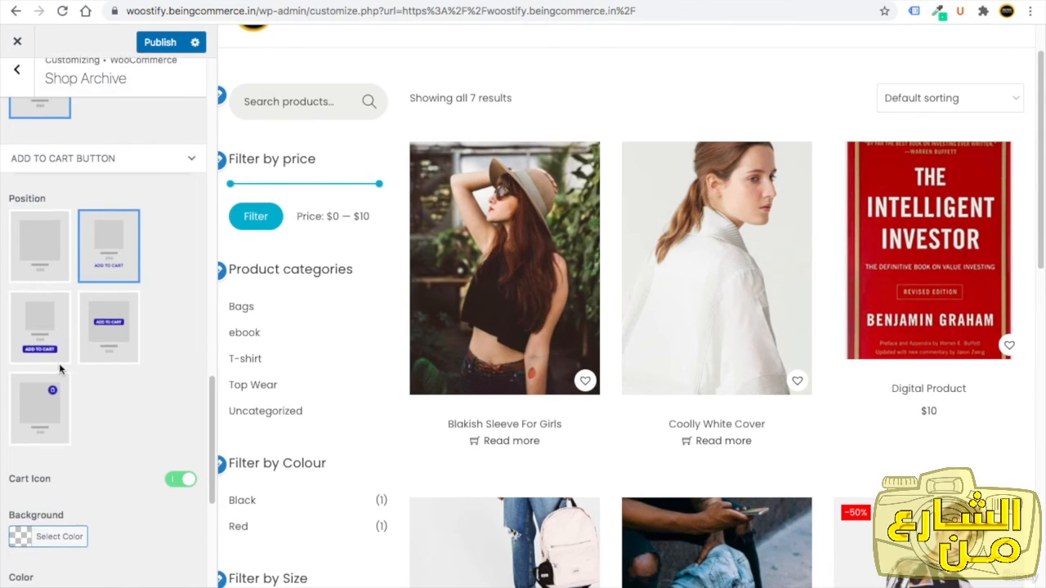
pyautogui.click(40, 310)
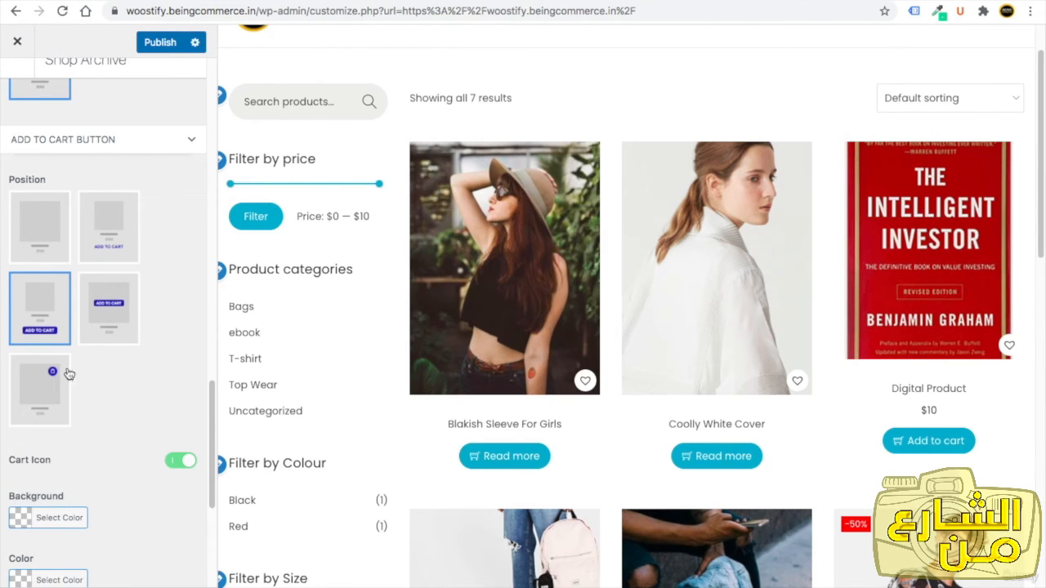
pyautogui.click(50, 367)
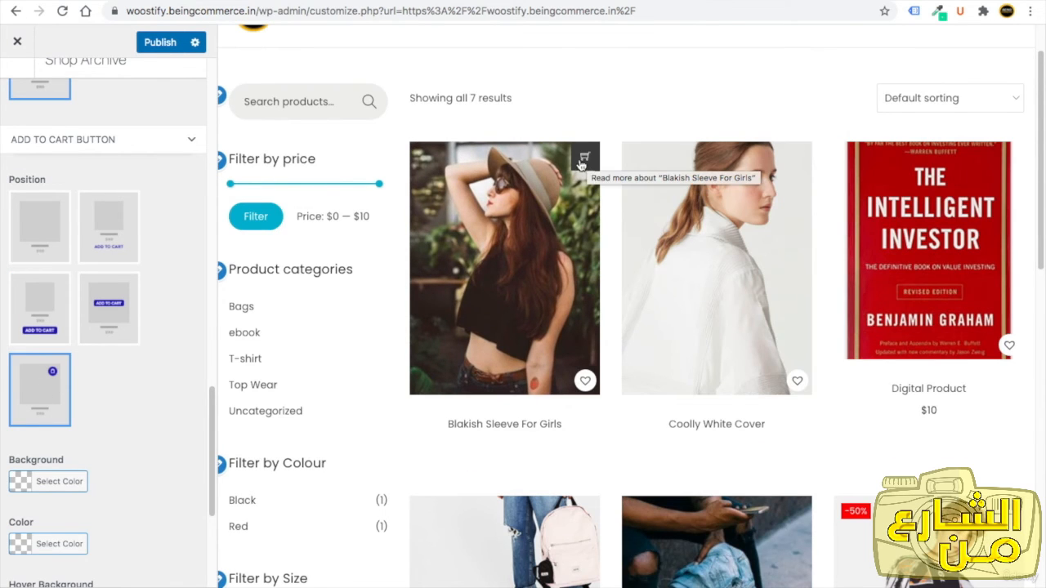
pyautogui.scroll(-3, 42, 495)
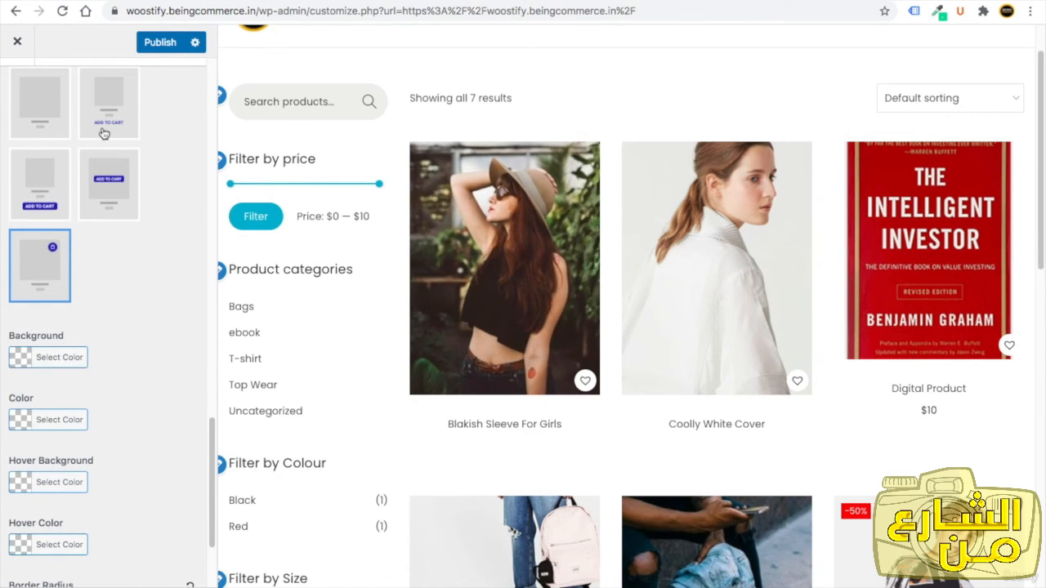
pyautogui.click(102, 133)
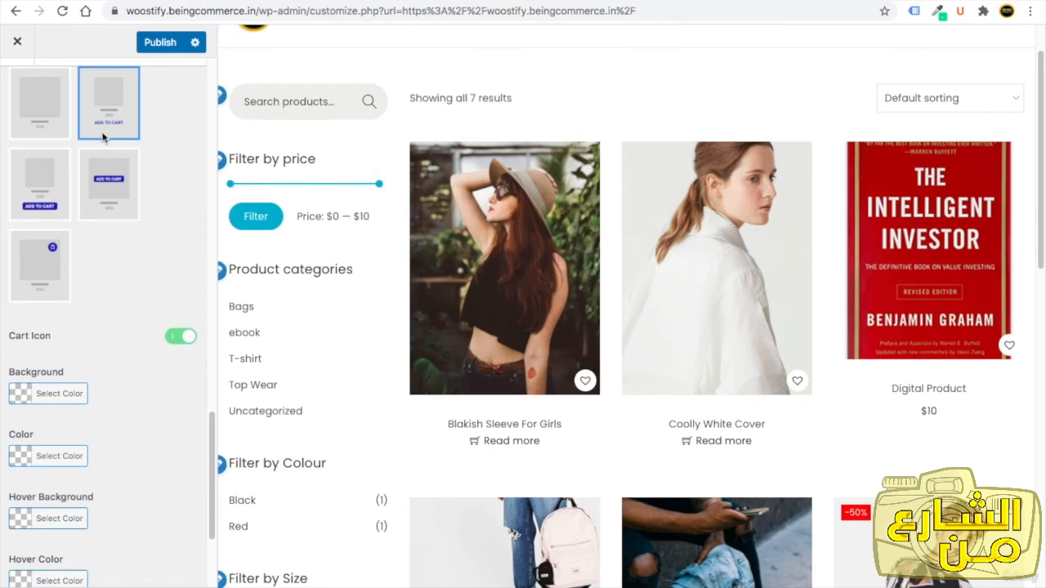
pyautogui.scroll(10, 117, 294)
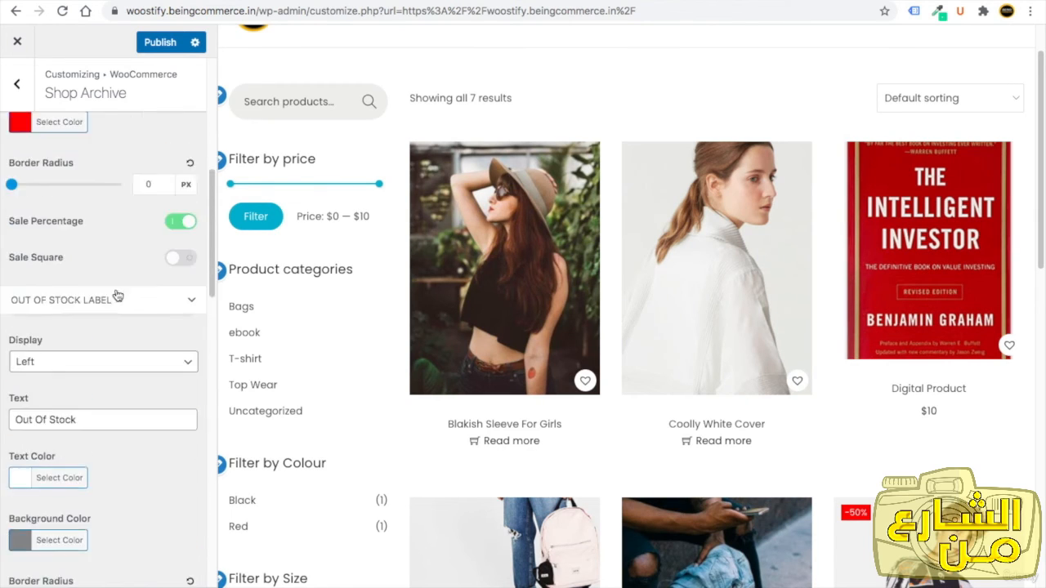
# Publish the changes and open the Product Single settings.
pyautogui.click(157, 44)
pyautogui.click(17, 84)
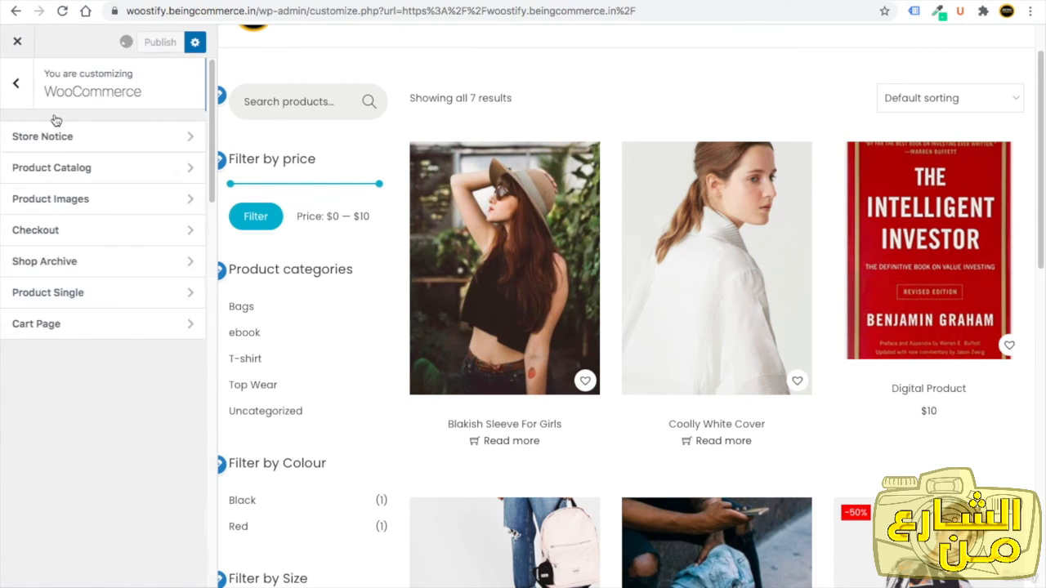
pyautogui.click(98, 295)
# Open the Variable (attribute) Product page in the preview and review the General product options.
pyautogui.scroll(-10, 583, 381)
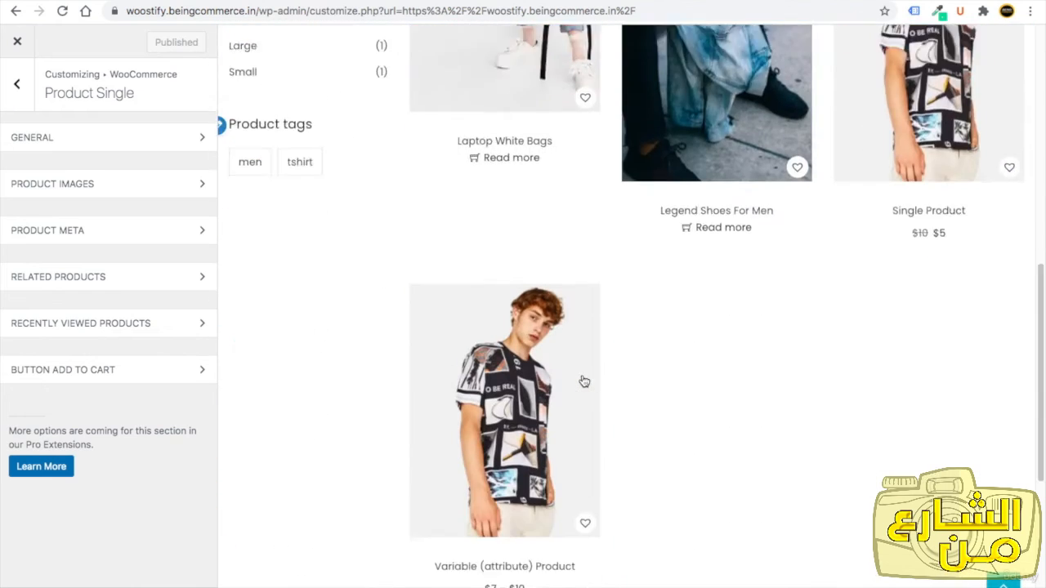
pyautogui.click(472, 406)
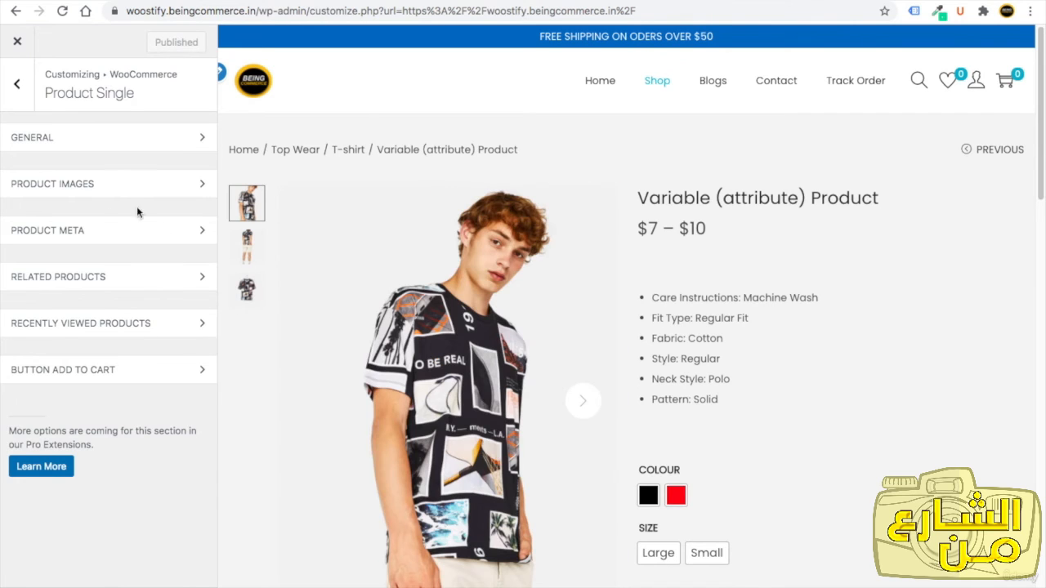
pyautogui.click(45, 140)
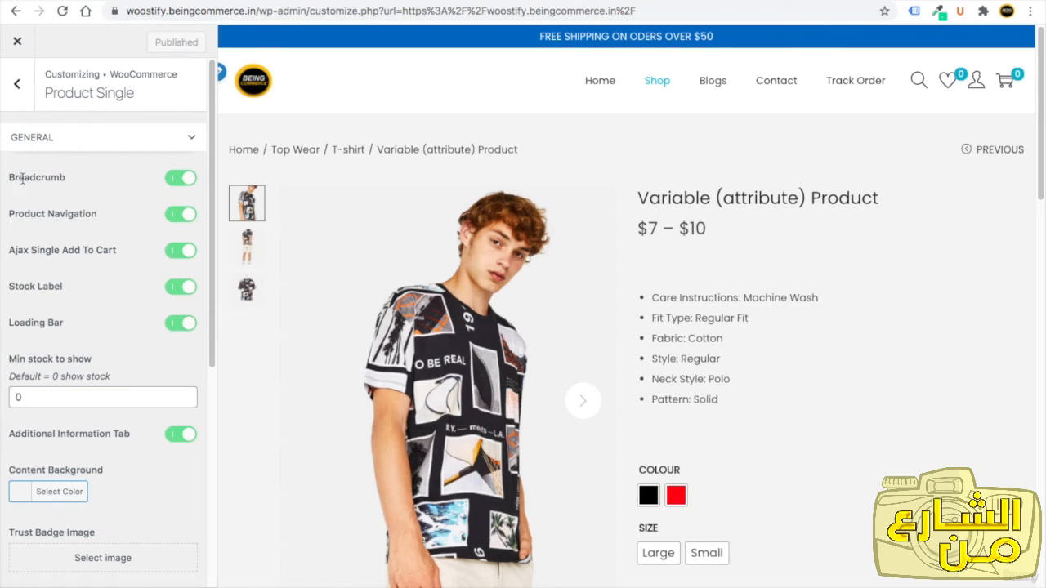
pyautogui.moveTo(523, 150); pyautogui.dragTo(390, 149)
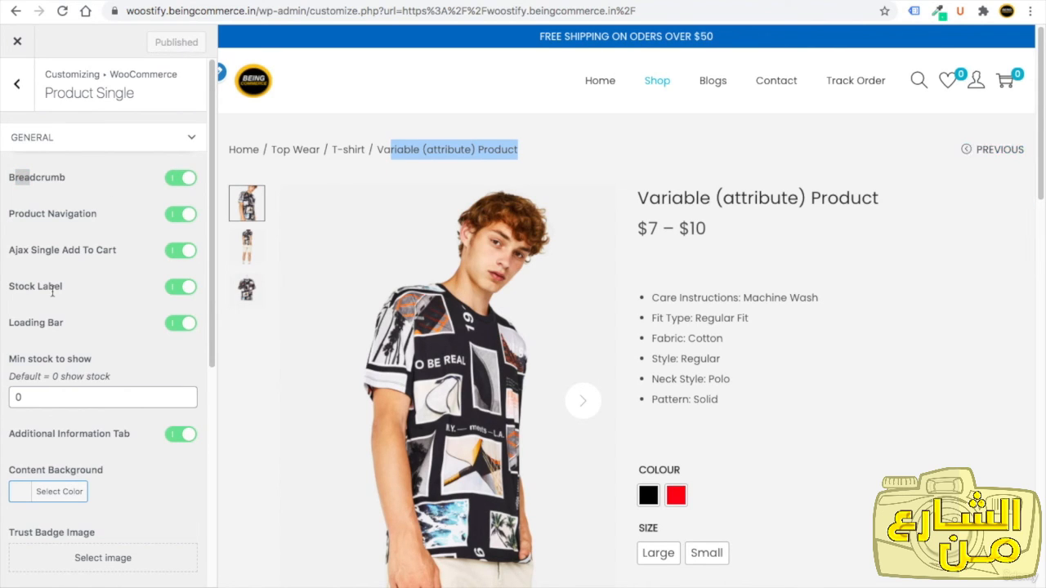
pyautogui.scroll(-3, 751, 326)
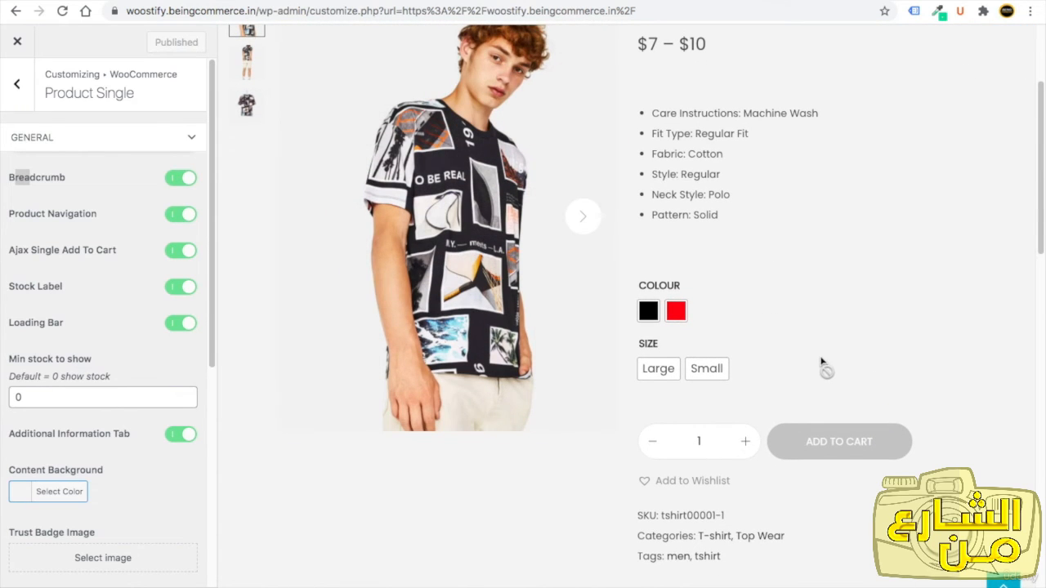
pyautogui.scroll(3, 822, 367)
pyautogui.click(107, 197)
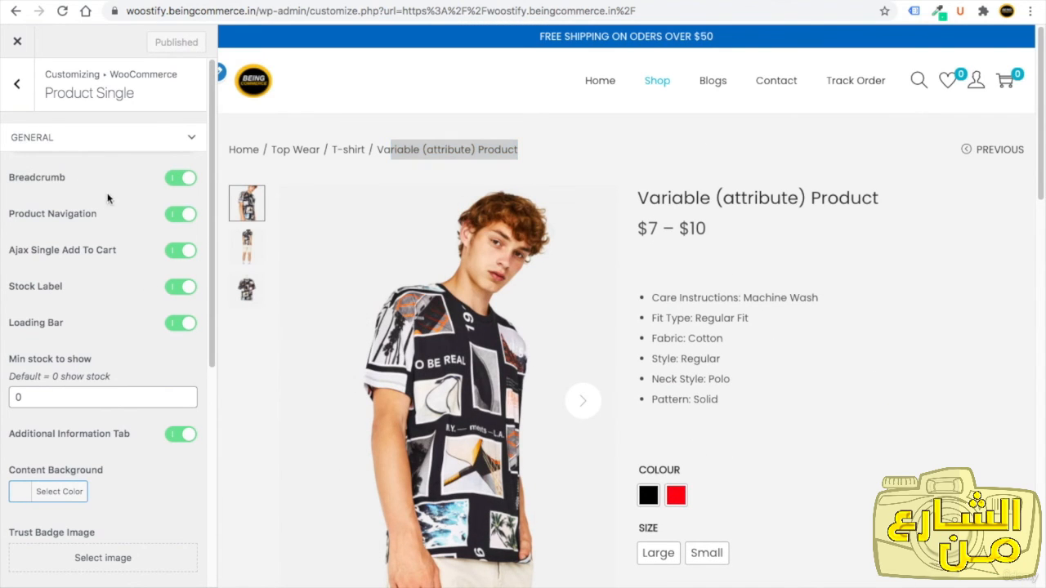
# Disable the Breadcrumb option, then enable it again.
pyautogui.click(176, 179)
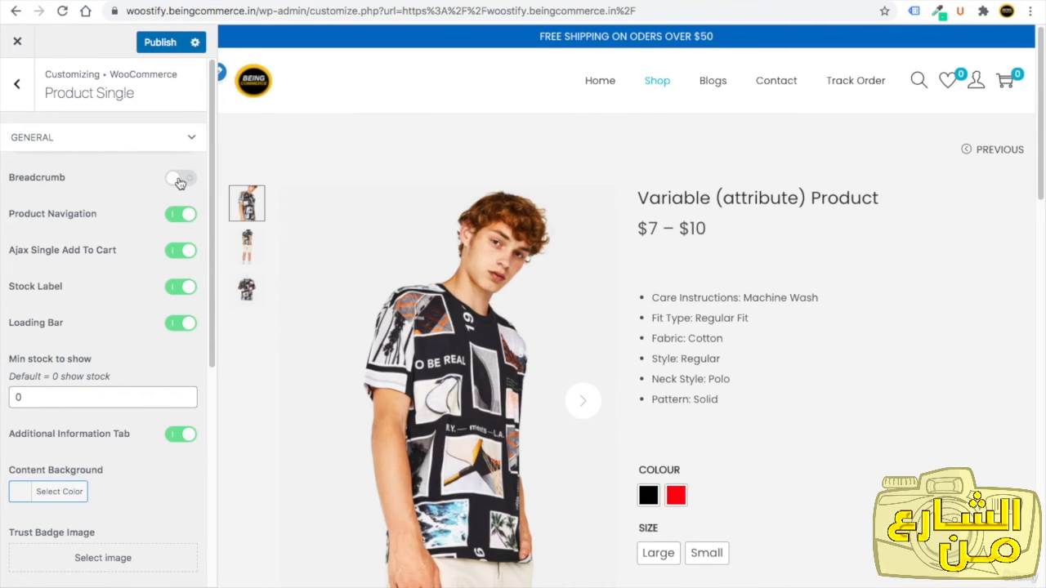
pyautogui.click(180, 179)
pyautogui.scroll(-5, 50, 355)
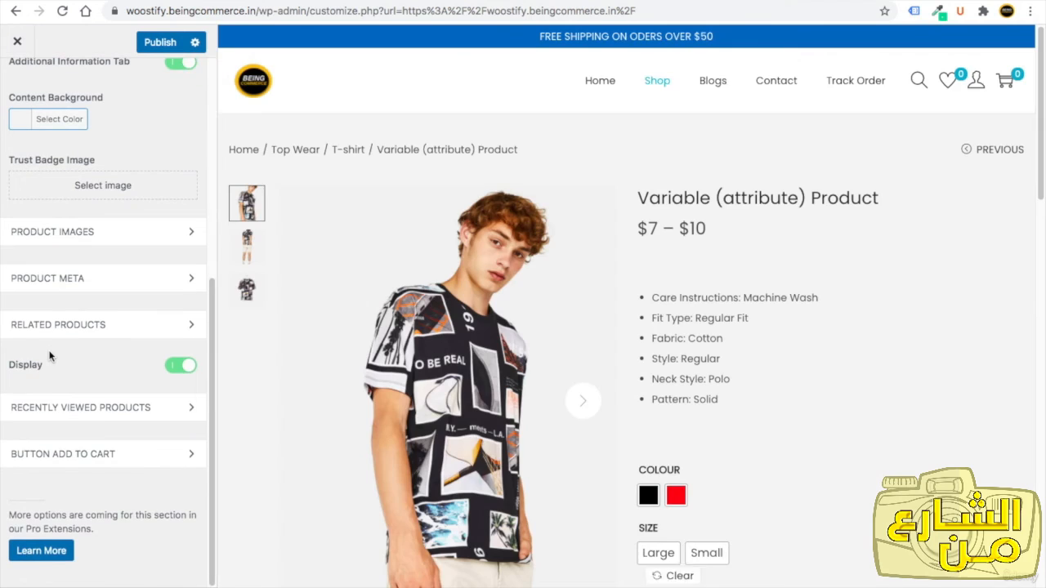
pyautogui.scroll(3, 52, 355)
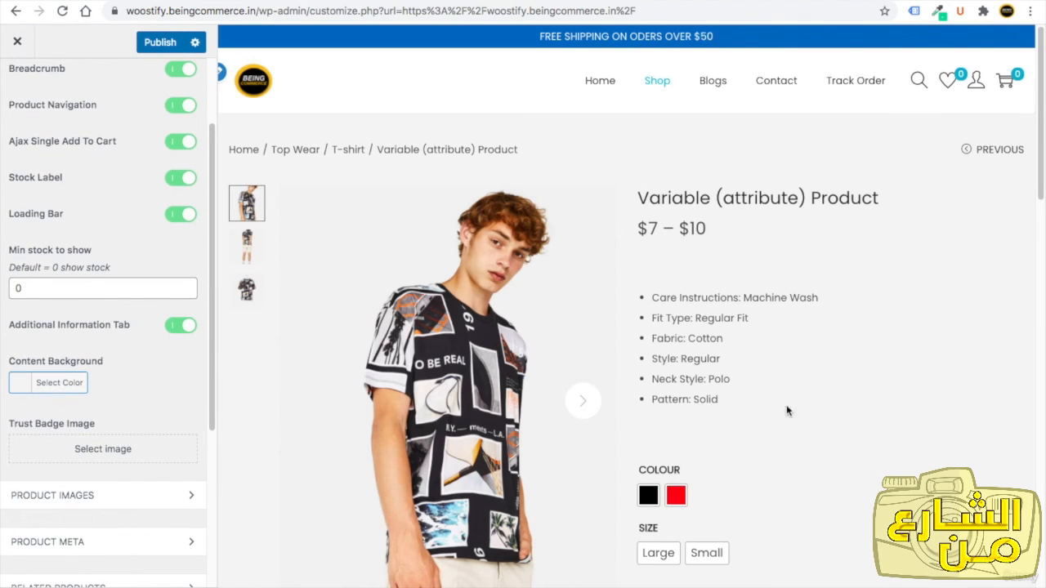
# Open the Content Background colour picker to review it without choosing a colour.
pyautogui.click(20, 382)
pyautogui.click(18, 411)
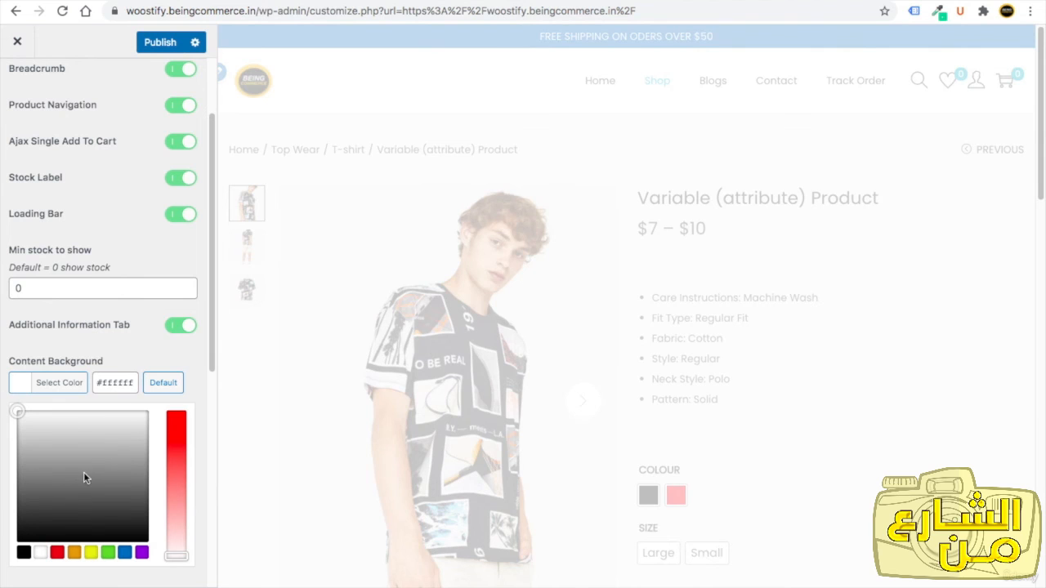
pyautogui.click(120, 337)
pyautogui.scroll(-2, 122, 338)
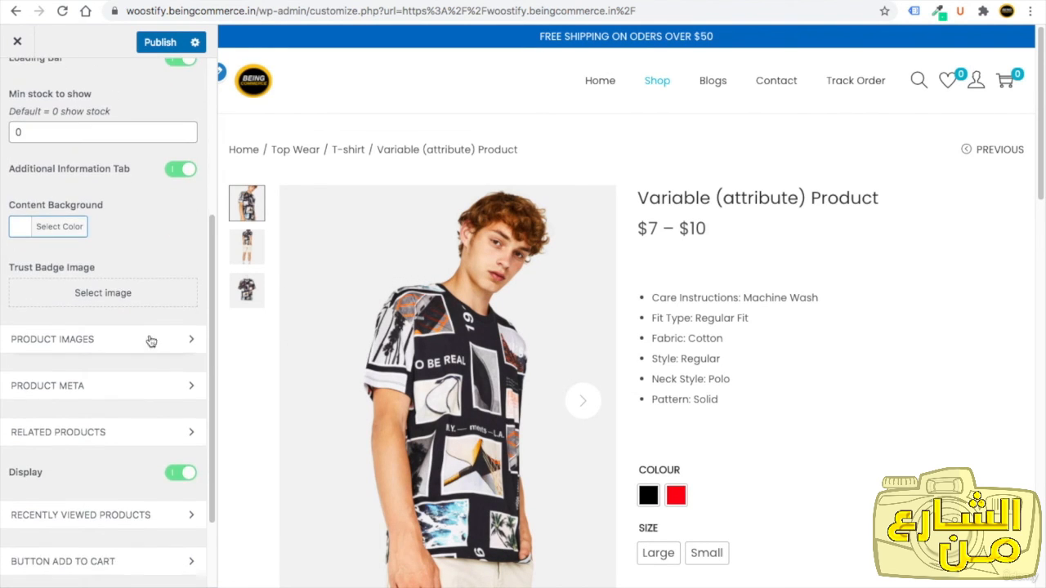
pyautogui.scroll(-1, 444, 368)
pyautogui.scroll(-1, 444, 368)
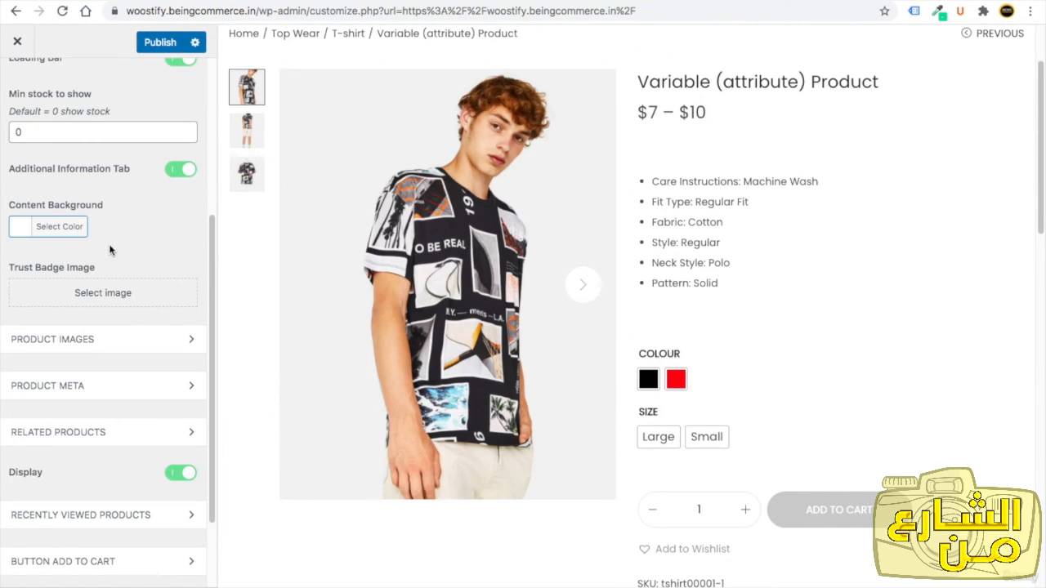
# Upload Safecheckout.png and set it as the Trust Badge Image.
pyautogui.click(53, 294)
pyautogui.click(78, 104)
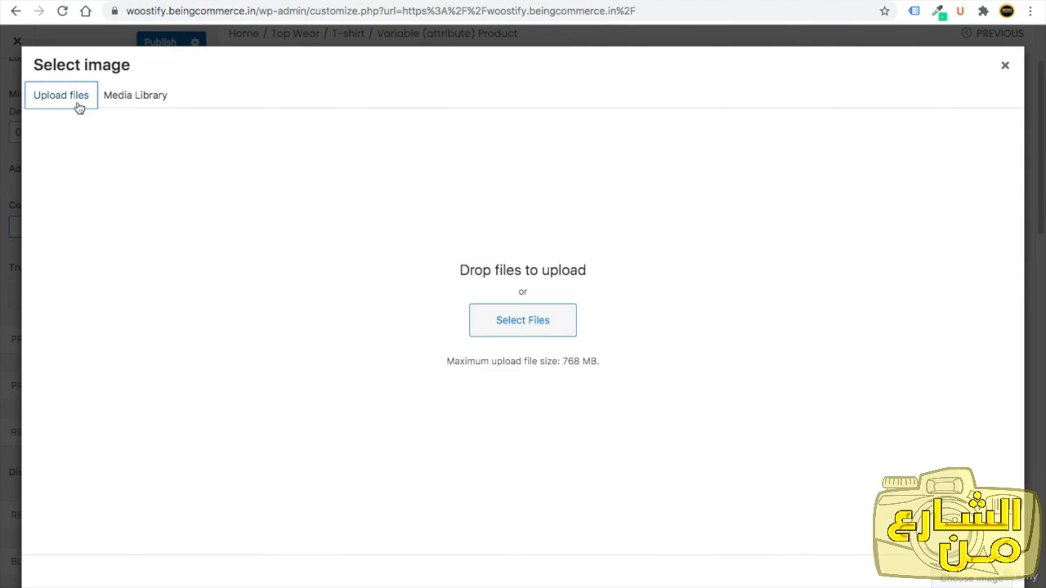
pyautogui.click(571, 323)
pyautogui.doubleClick(436, 160)
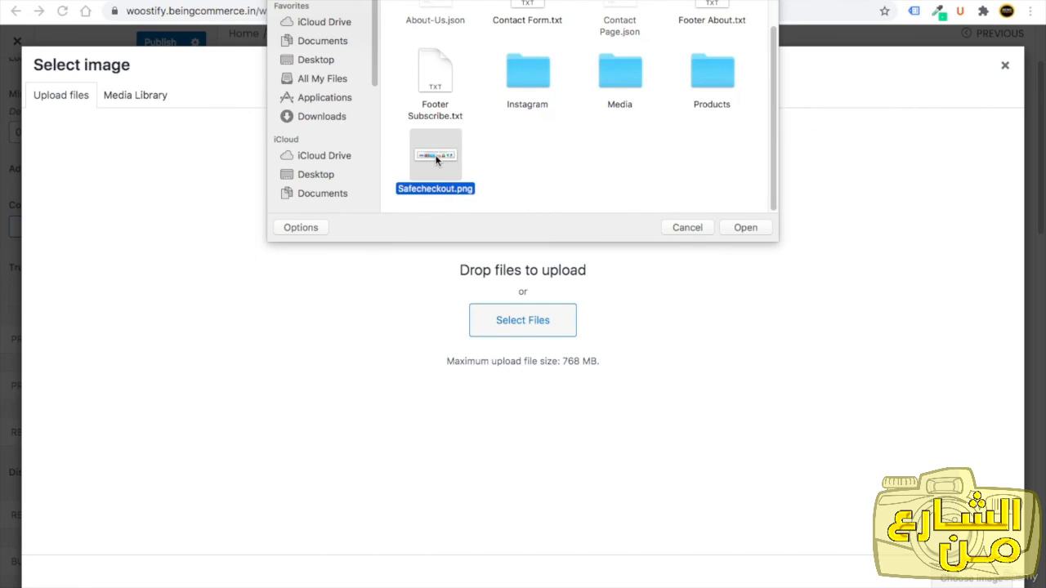
pyautogui.click(971, 578)
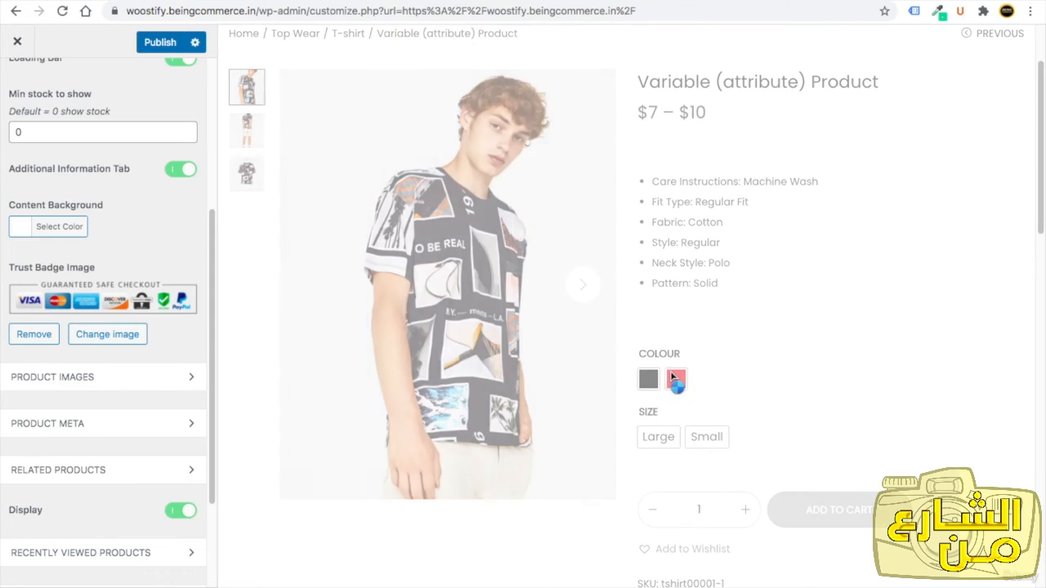
pyautogui.scroll(-4, 727, 400)
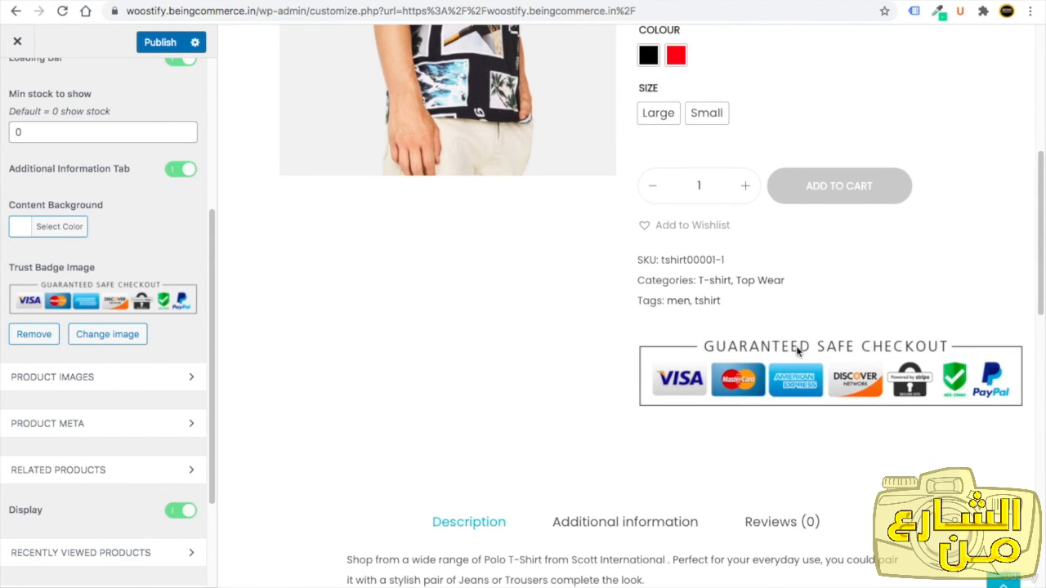
# Open Product Images and try the second and fourth gallery layouts before returning to the first layout.
pyautogui.click(61, 390)
pyautogui.scroll(-2, 81, 408)
pyautogui.scroll(1, 116, 374)
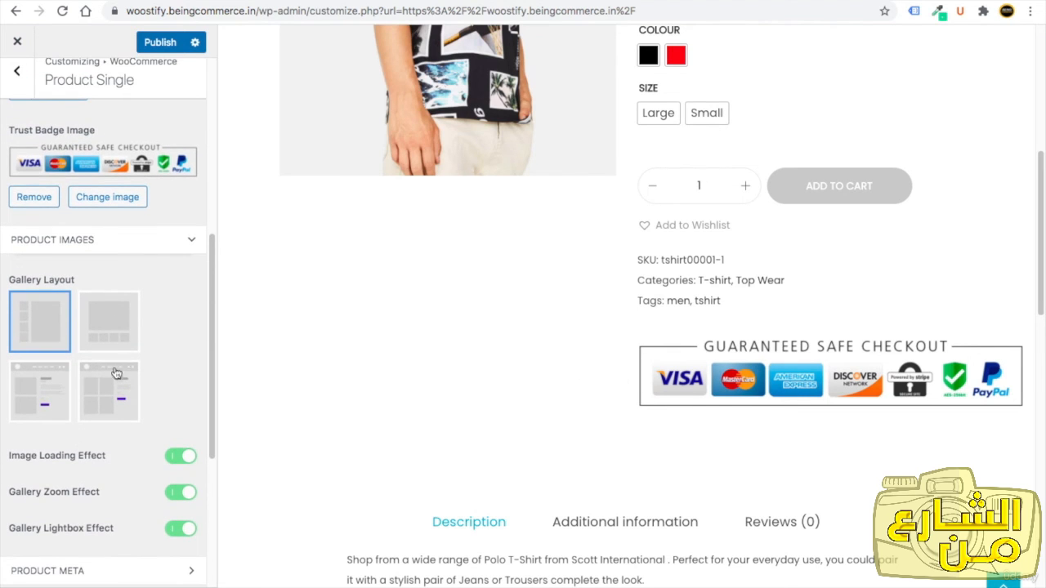
pyautogui.scroll(5, 301, 343)
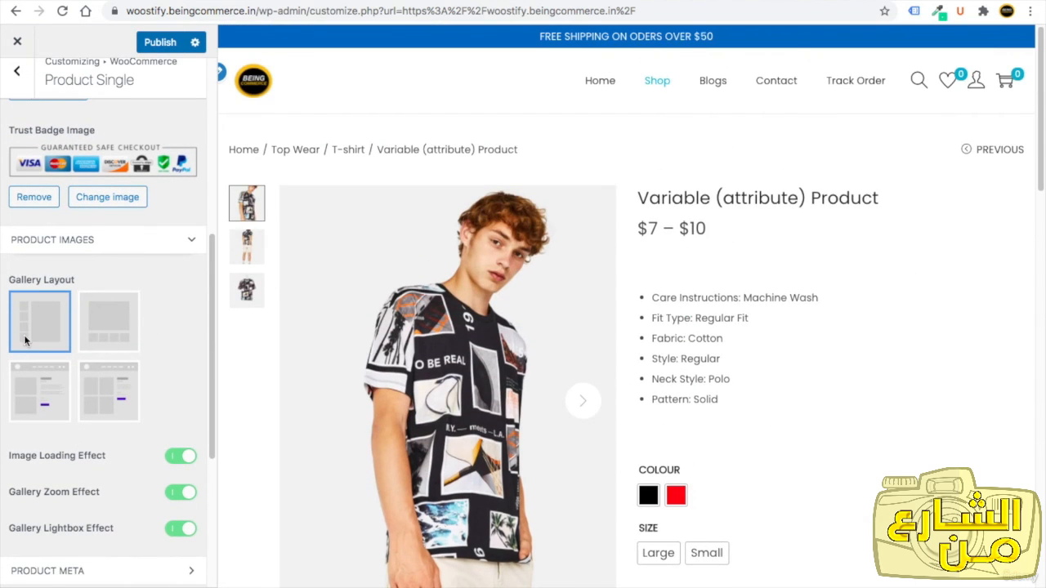
pyautogui.click(116, 335)
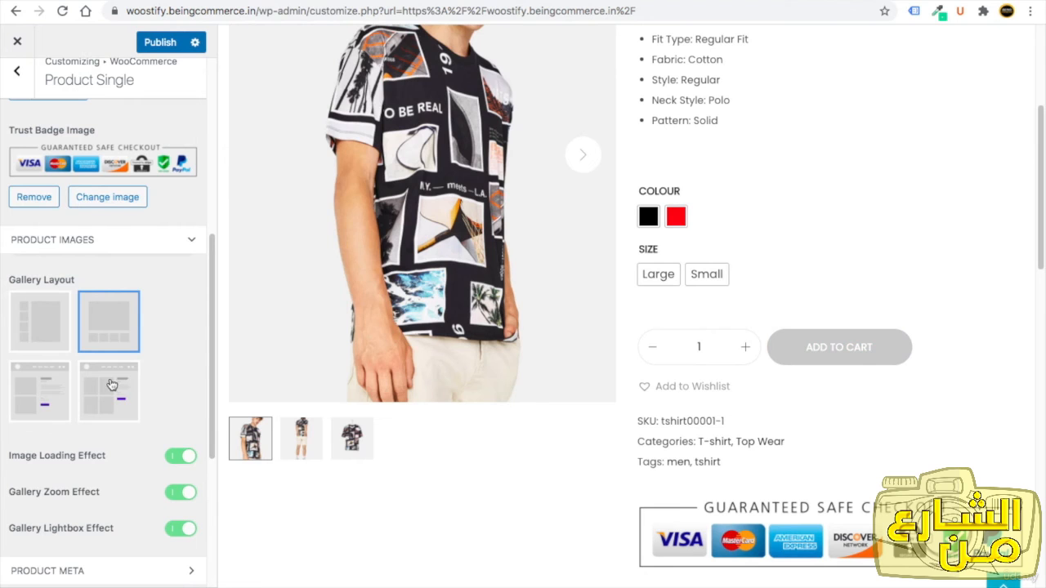
pyautogui.click(111, 384)
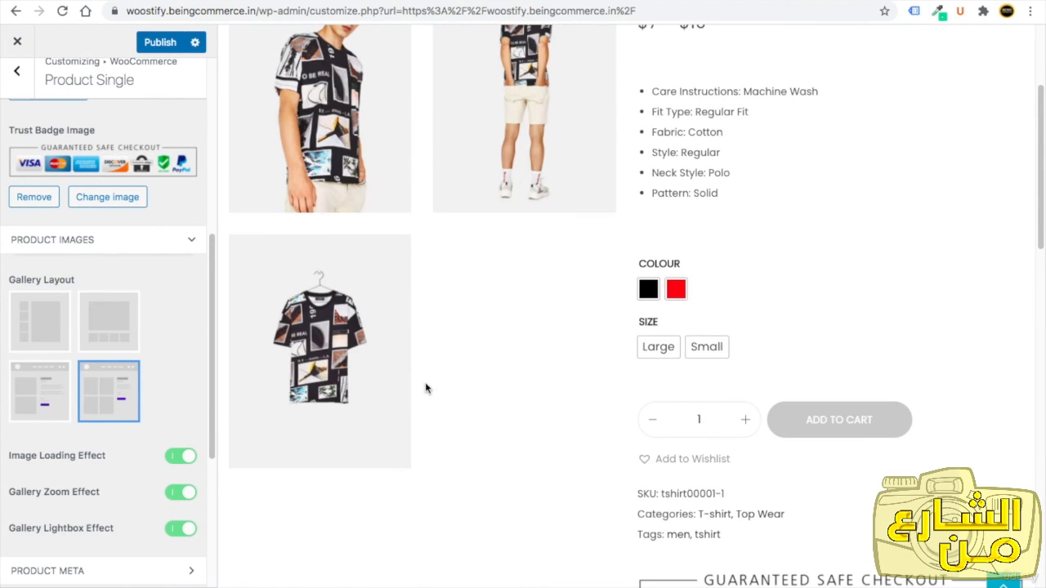
pyautogui.scroll(3, 426, 388)
pyautogui.click(523, 343)
pyautogui.click(878, 287)
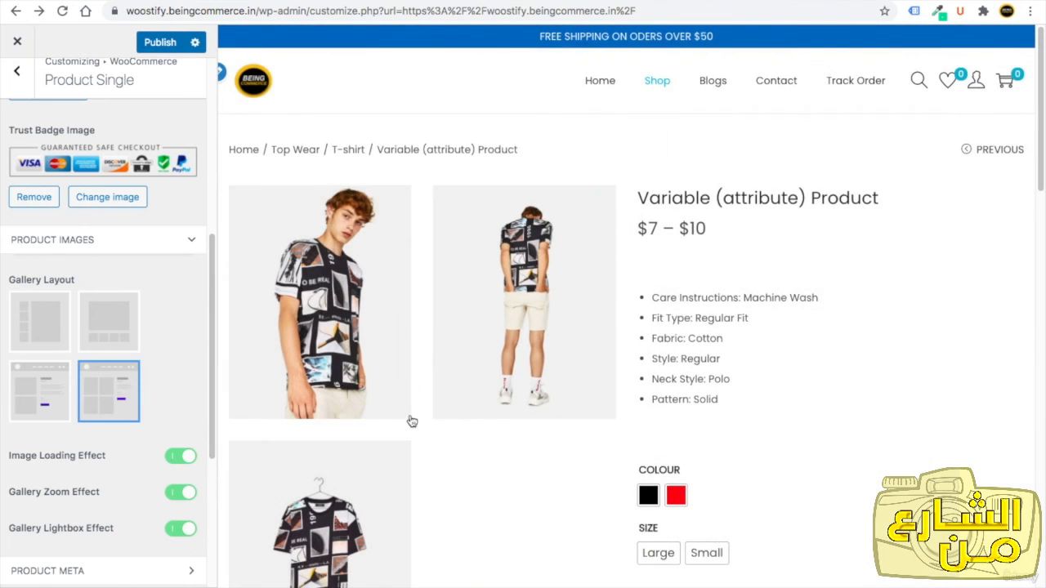
pyautogui.scroll(-4, 420, 436)
pyautogui.scroll(3, 420, 436)
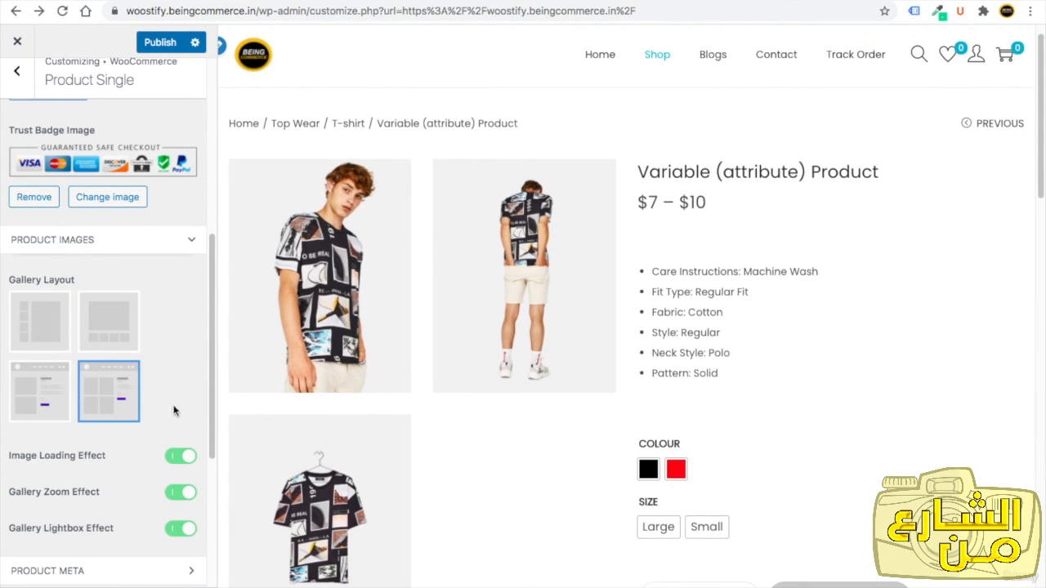
pyautogui.click(56, 341)
pyautogui.scroll(-3, 119, 315)
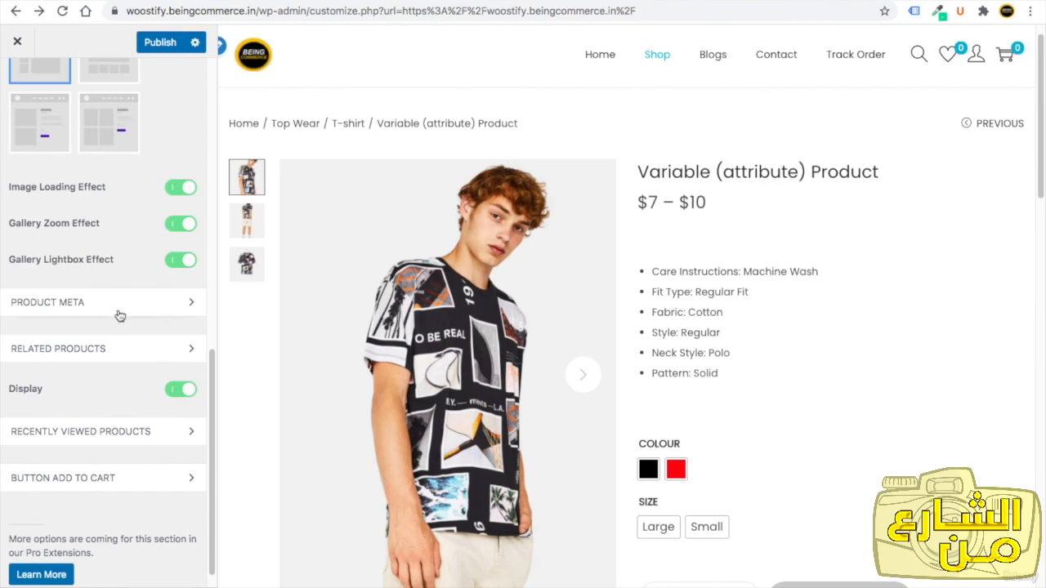
# Open the Cart Page settings under WooCommerce to review its layout and sticky checkout button options.
pyautogui.scroll(-1, 114, 411)
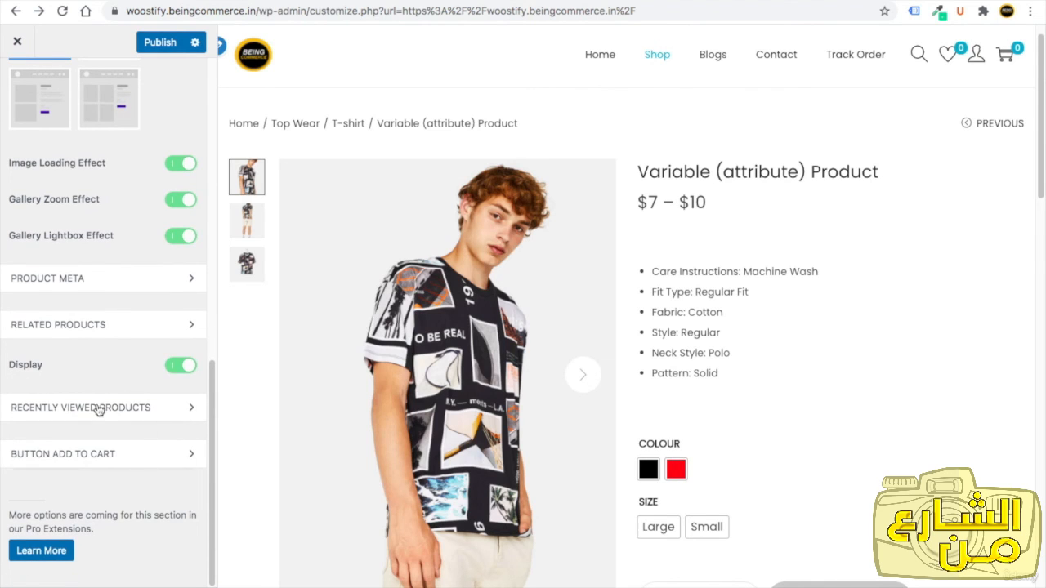
pyautogui.scroll(7, 97, 400)
pyautogui.click(18, 85)
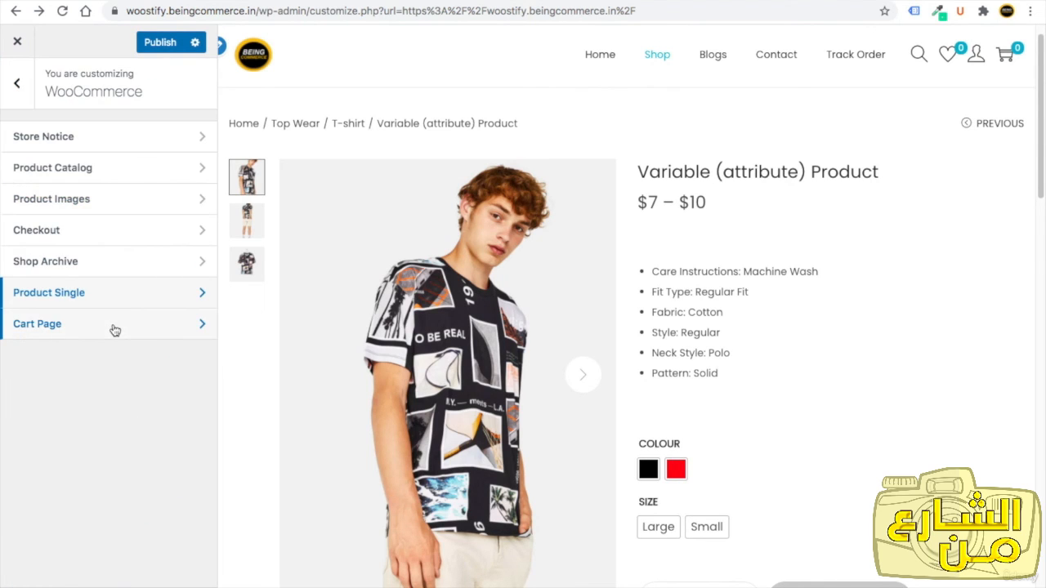
pyautogui.click(115, 324)
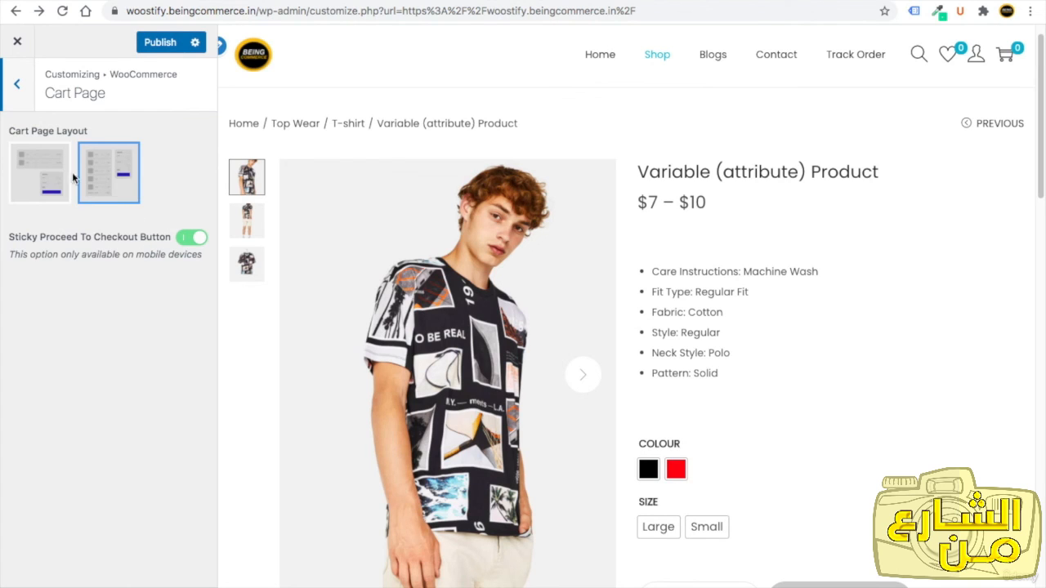
pyautogui.click(14, 96)
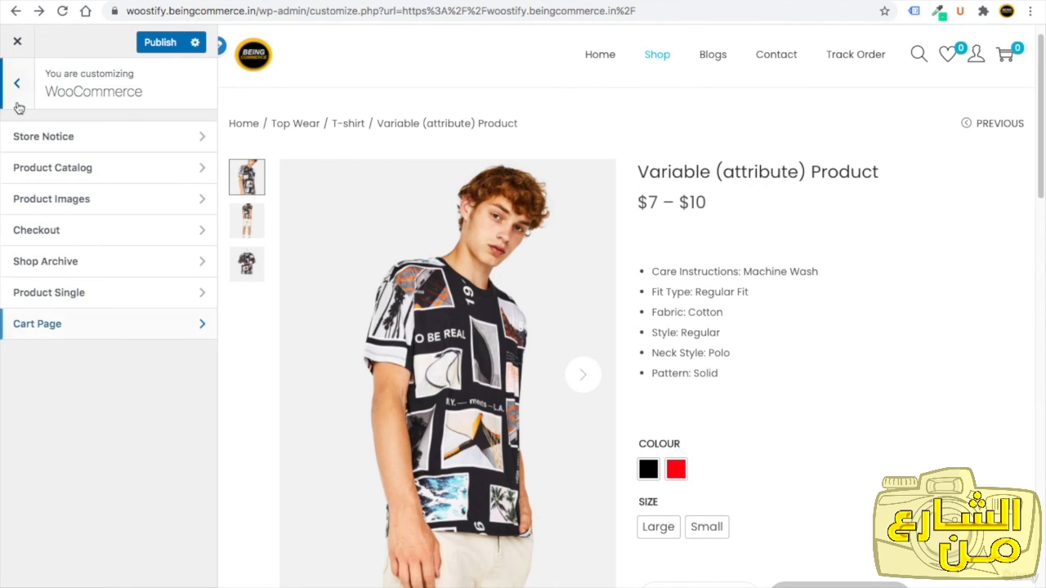
# Return to the main Customizer menu and publish all the changes.
pyautogui.click(19, 102)
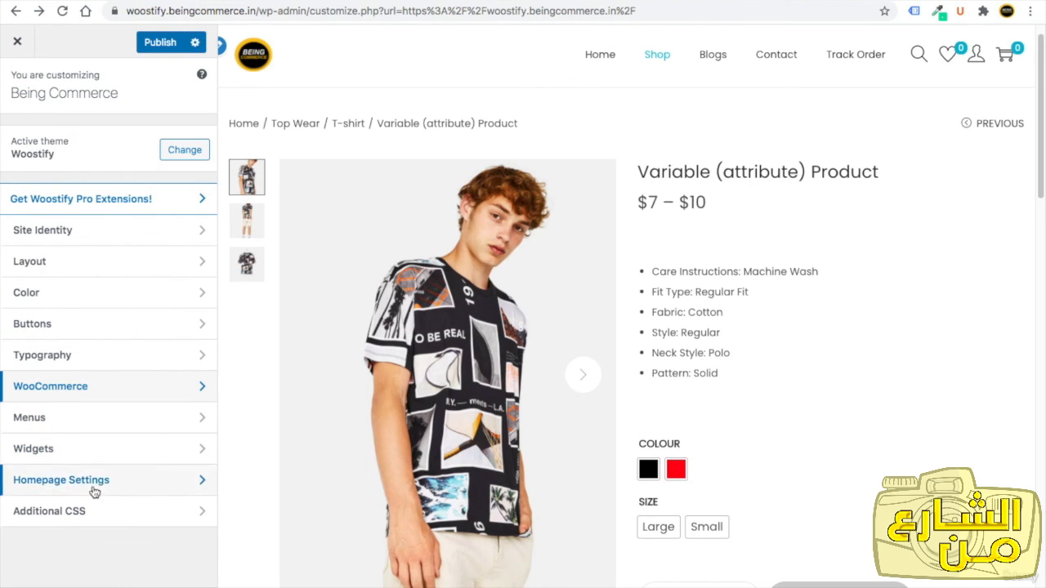
pyautogui.click(160, 45)
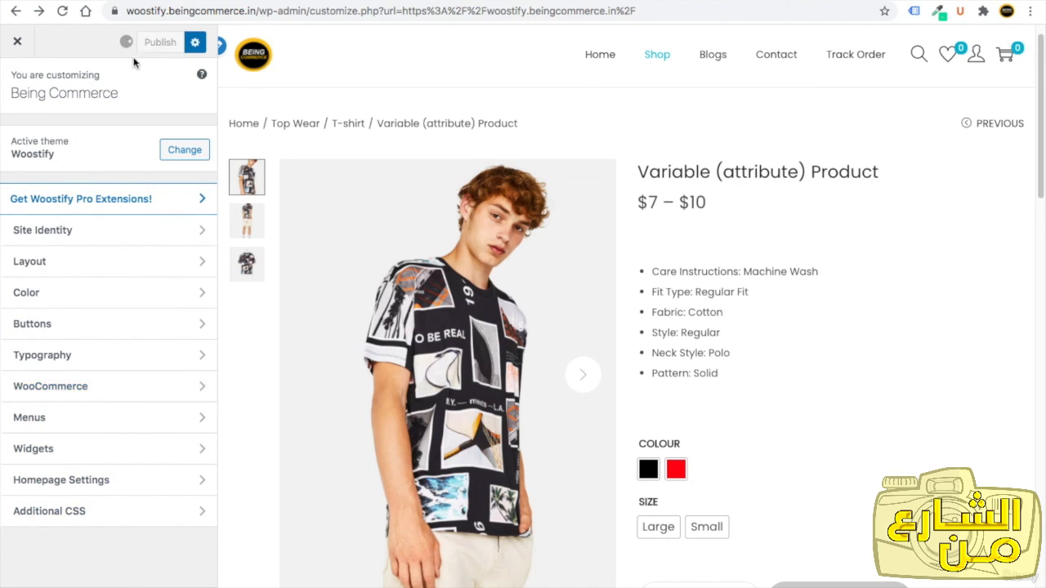
# Close the Customizer and scroll through the live homepage to review the result.
pyautogui.click(20, 43)
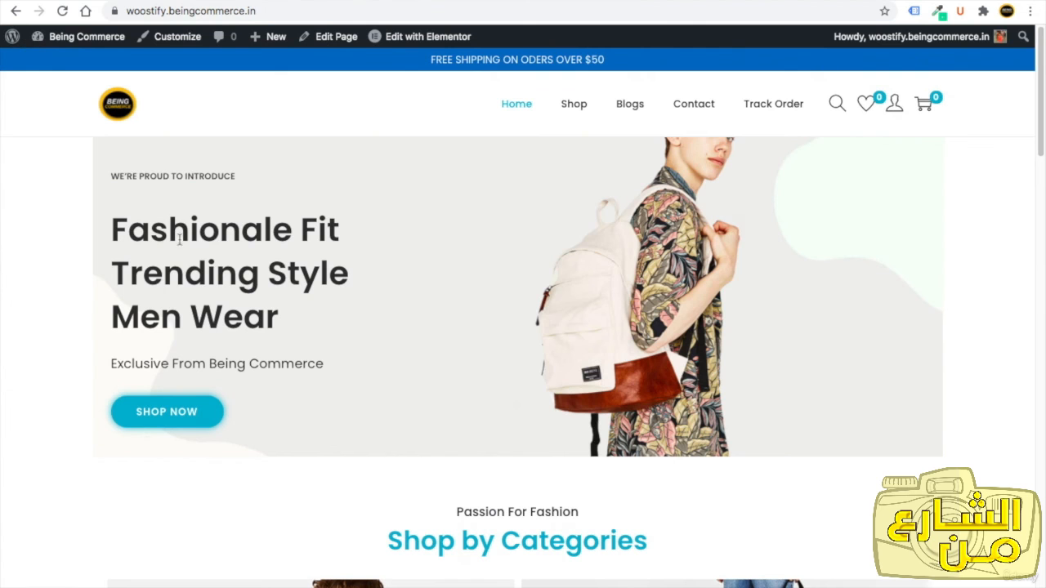
pyautogui.scroll(-12, 193, 351)
pyautogui.scroll(15, 194, 353)
pyautogui.click(1038, 118)
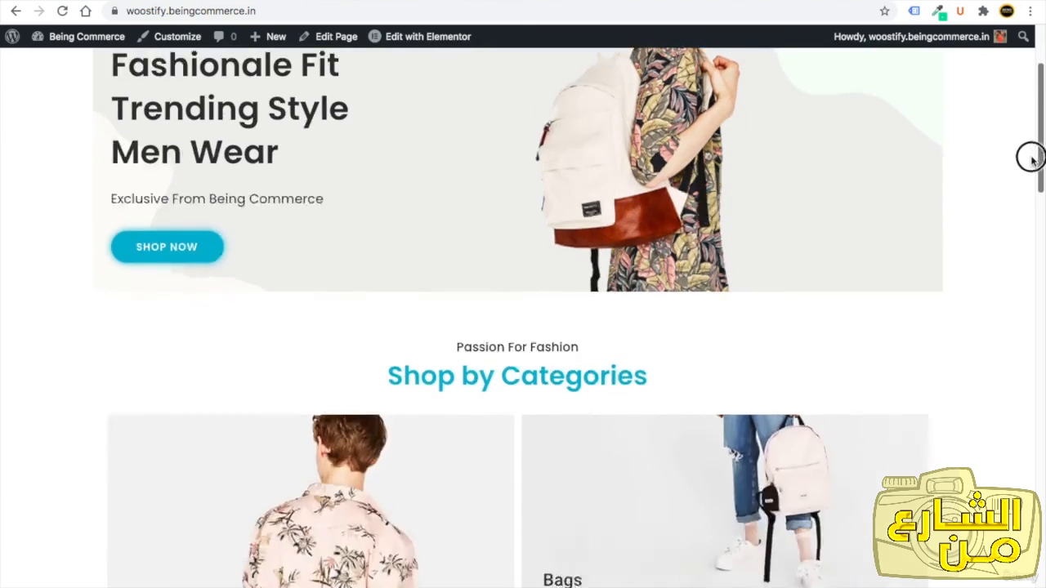